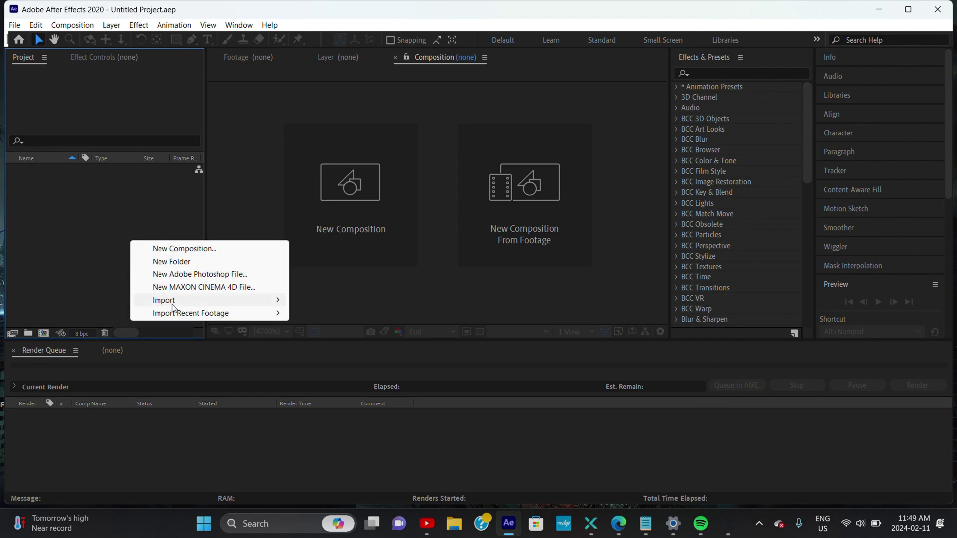
Step: Import nothing to prove.mp3 and build a new composition from it
left_click(309, 300)
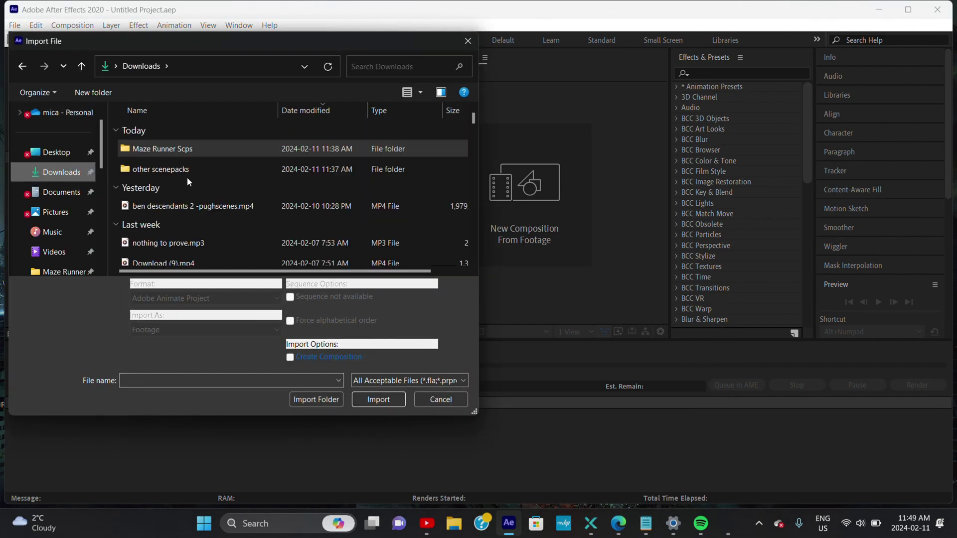
scroll(187, 177, "down", 1)
double_click(188, 198)
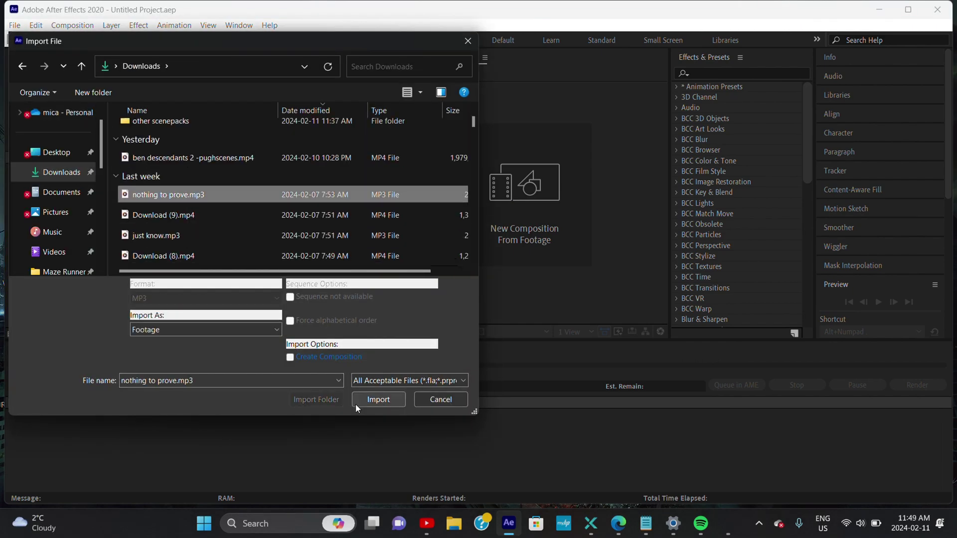
left_click_drag(47, 340, 44, 334)
Step: Import Download (9).mp4 and layer it above the song in the composition
right_click(100, 210)
mouse_move(122, 269)
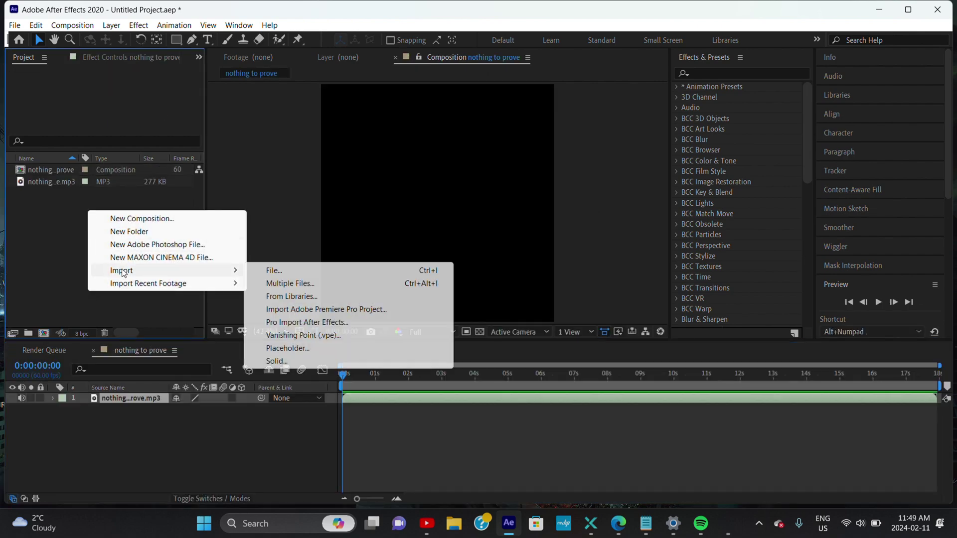
left_click(265, 269)
left_click(177, 263)
left_click(399, 399)
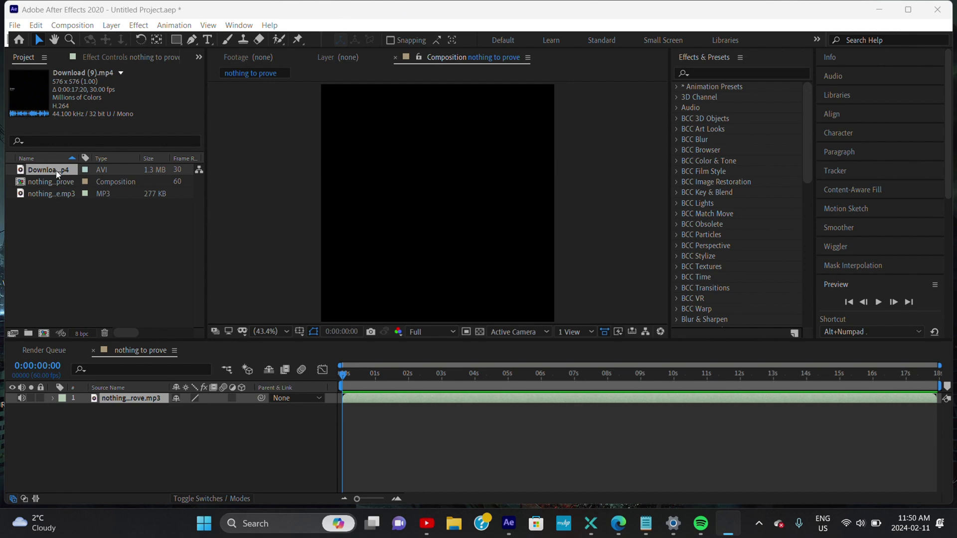
left_click_drag(111, 397, 110, 398)
left_click_drag(344, 373, 551, 373)
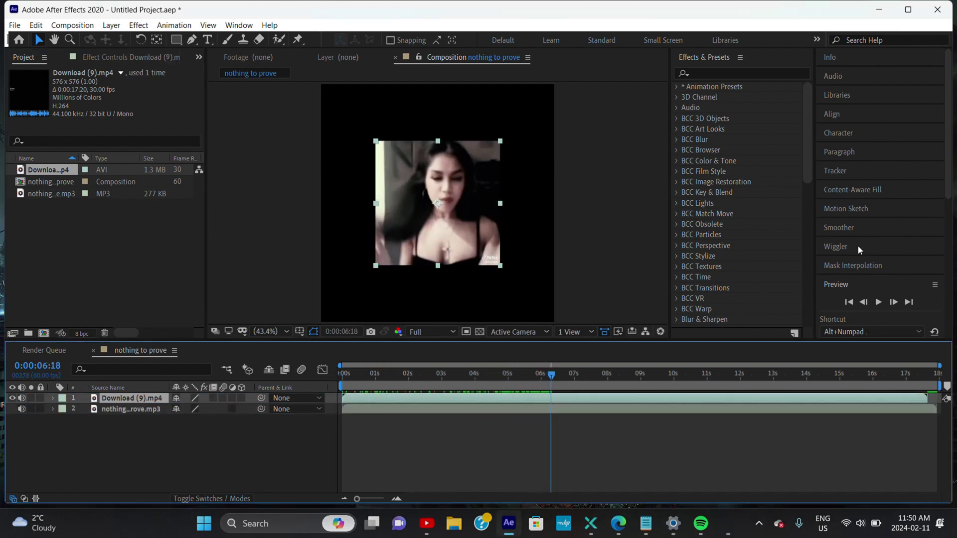
Step: Step through the cuts around 6–7 seconds and mark the cut near 7:08 with marker 3
left_click(865, 303)
double_click(864, 302)
double_click(863, 302)
left_click(892, 332)
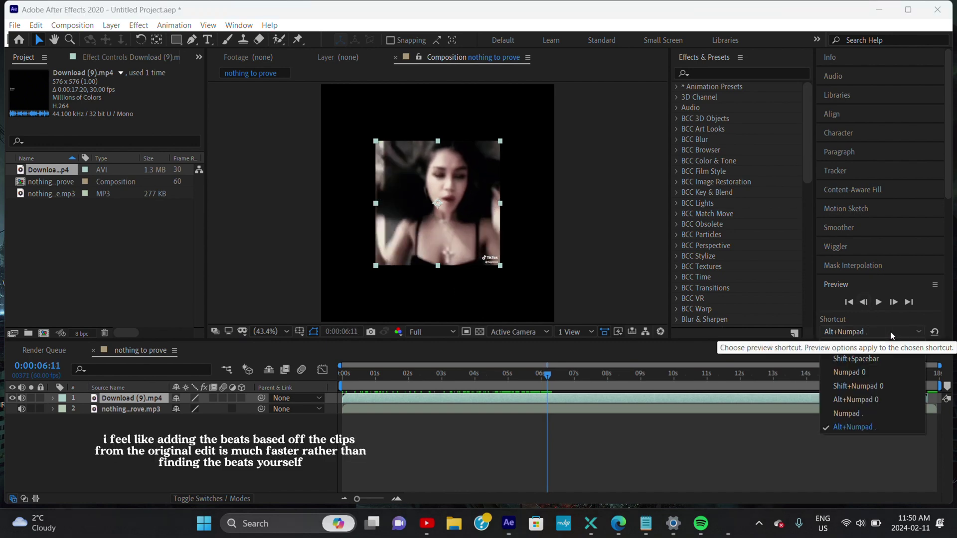
left_click(862, 331)
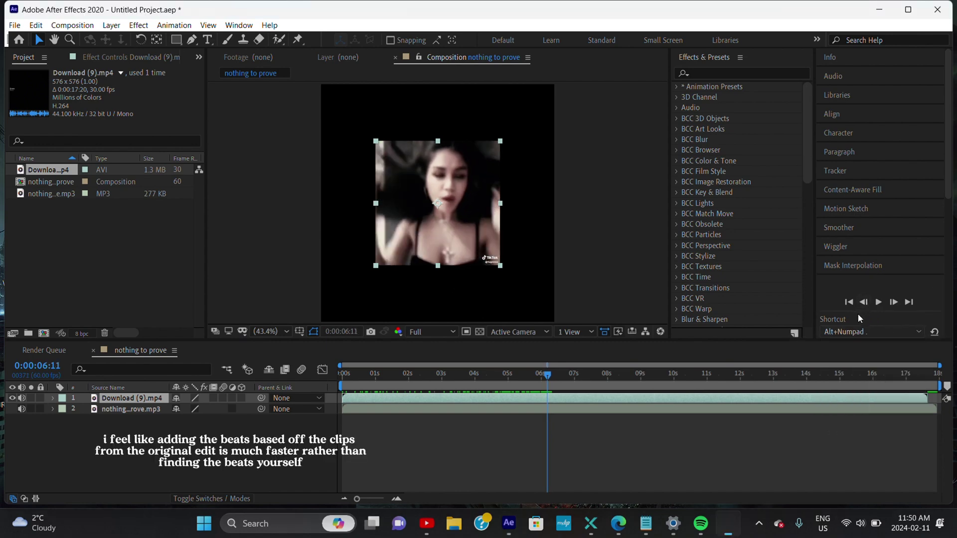
left_click(544, 373)
left_click(893, 302)
double_click(893, 302)
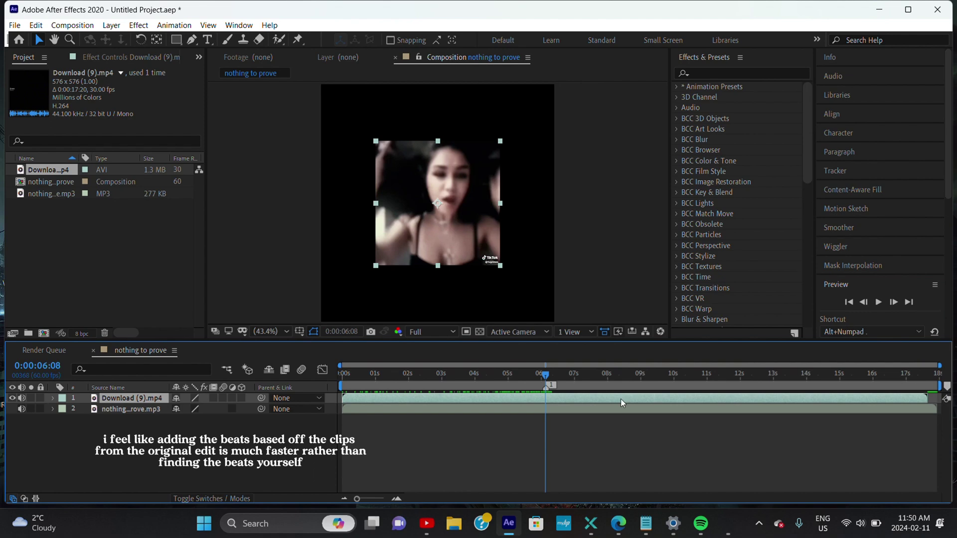
left_click_drag(559, 374, 566, 375)
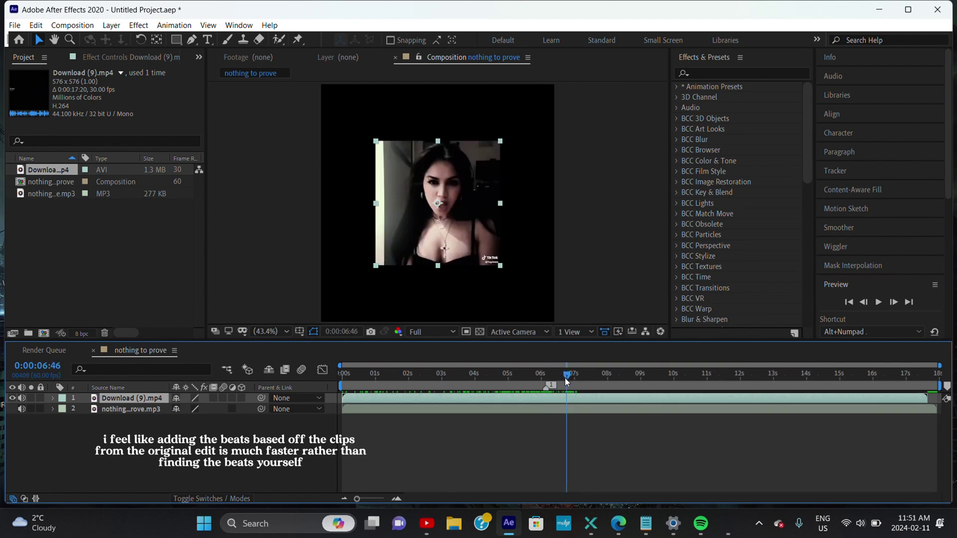
left_click(893, 302)
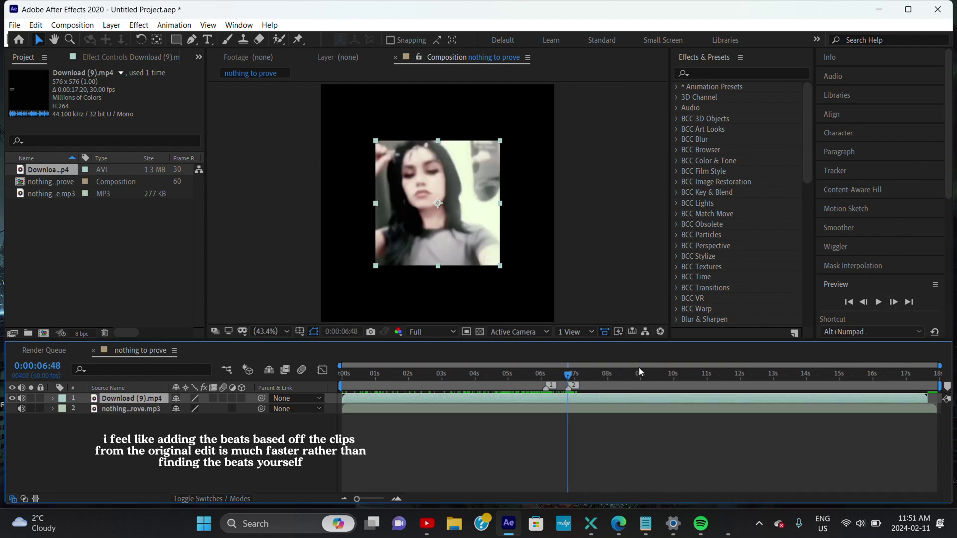
left_click(578, 374)
left_click(912, 307)
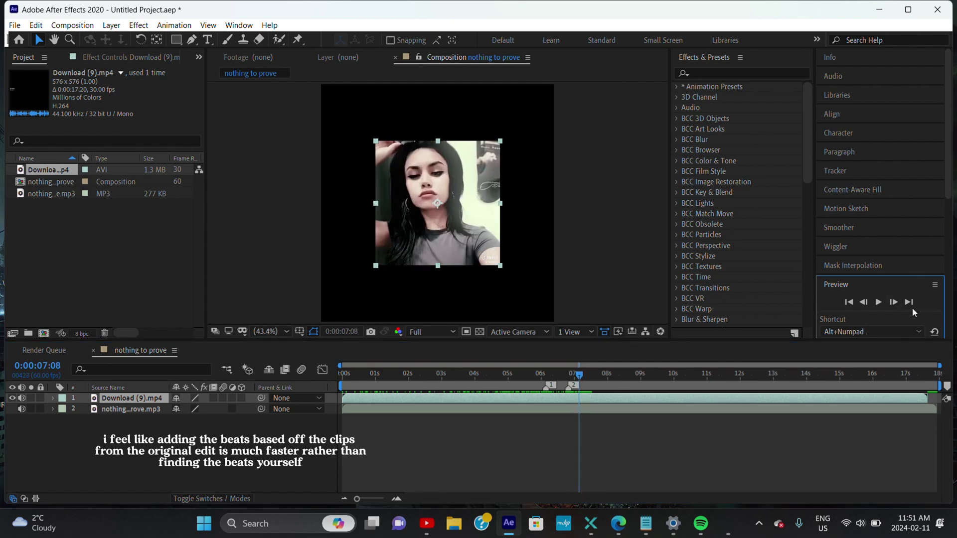
left_click(780, 387)
key("KP_Multiply")
Step: Find the next cuts and mark the one near 9:28 with marker 6
key("space")
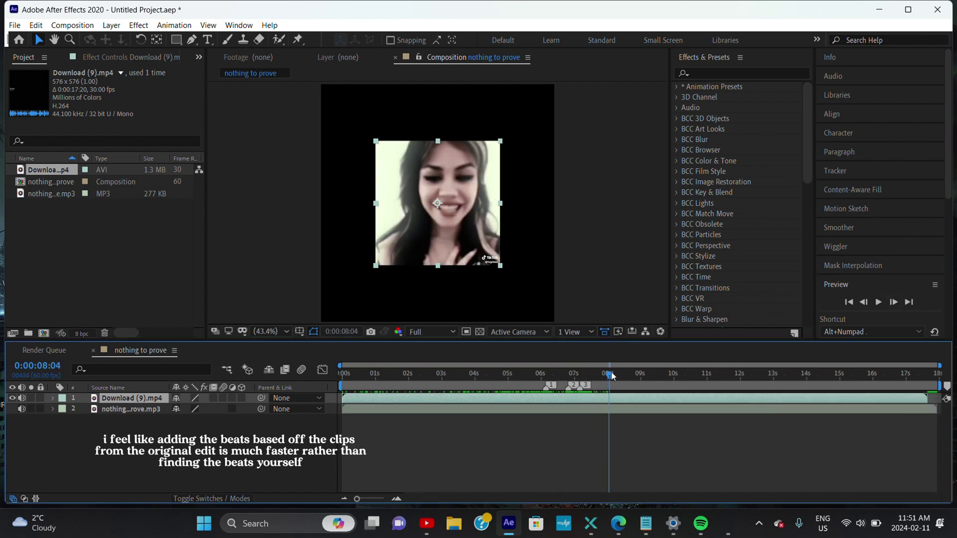
left_click(892, 305)
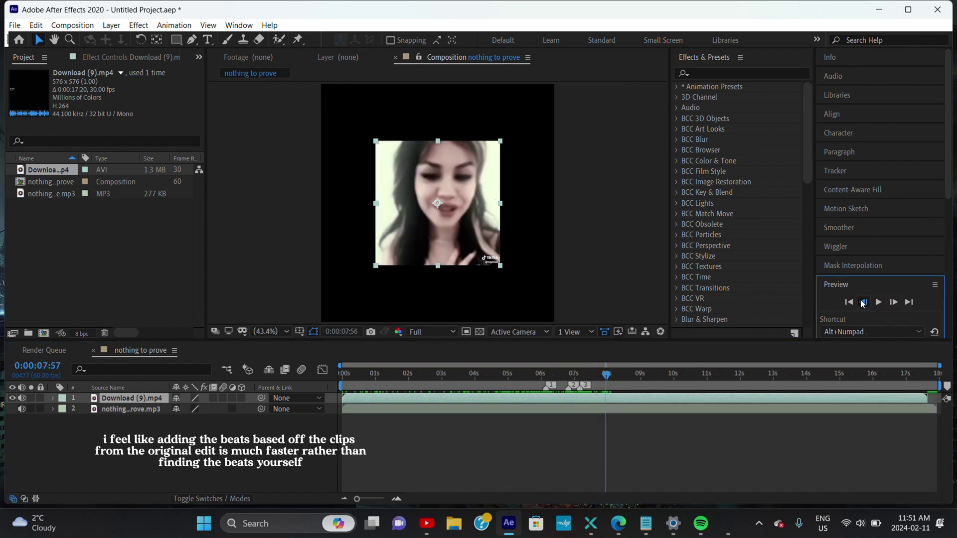
left_click(863, 302)
left_click(893, 302)
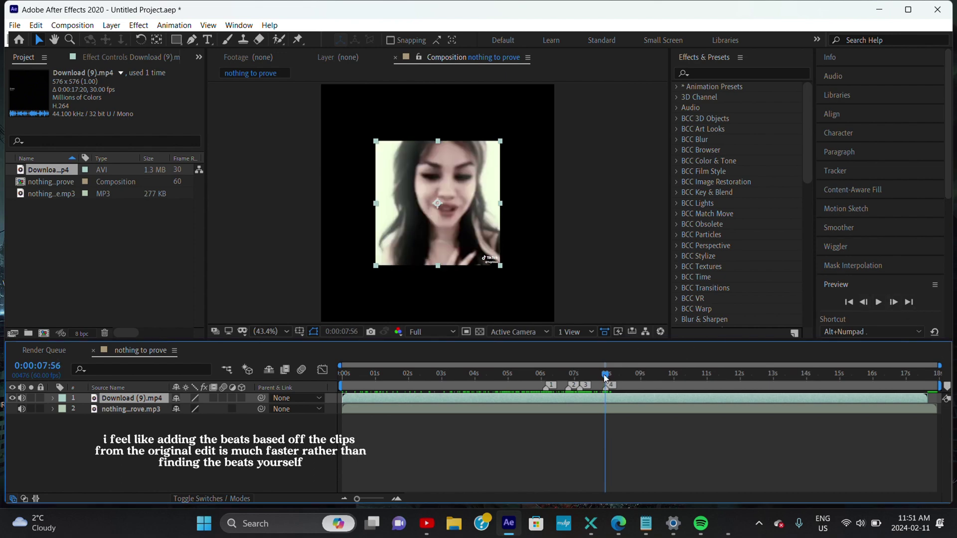
key("space")
left_click(892, 299)
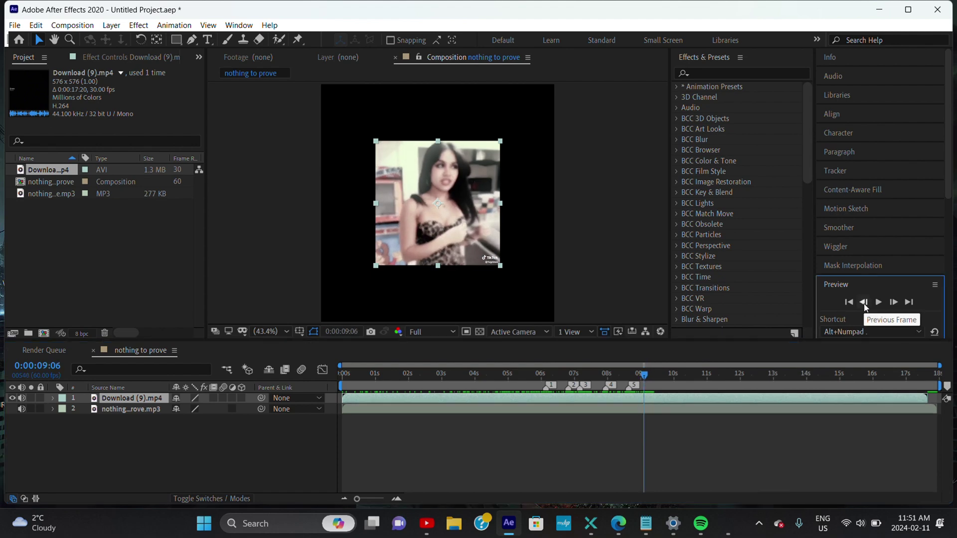
left_click_drag(643, 375, 656, 386)
key("KP_Multiply")
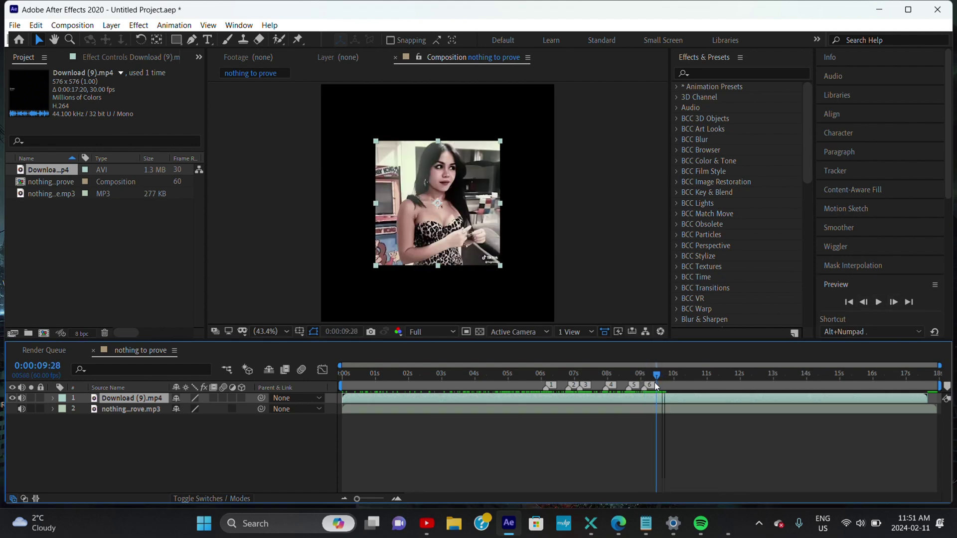
Step: Pin down the following cut frame by frame and mark it with marker 7
left_click(893, 302)
left_click(863, 302)
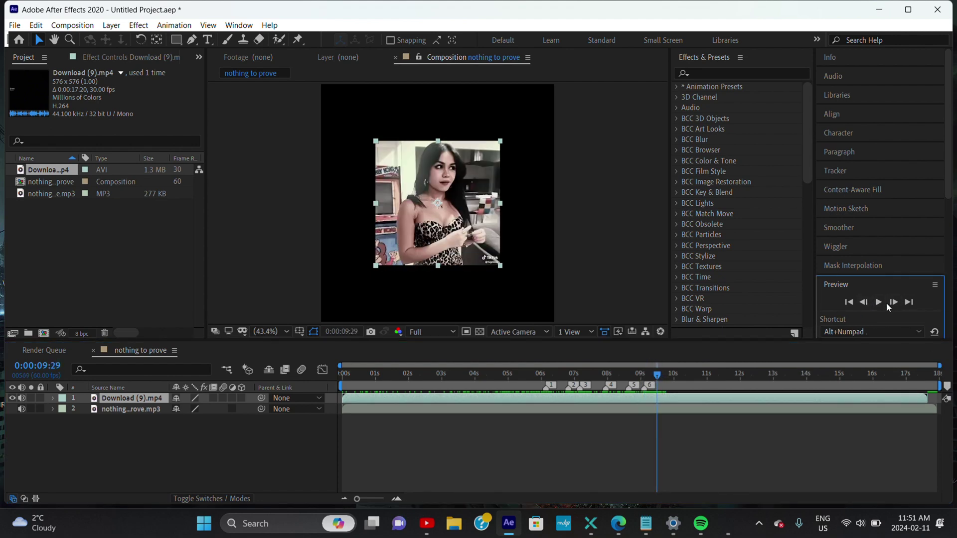
left_click(894, 302)
left_click(667, 375)
key("KP_Multiply")
Step: Check the cuts near 10:10 and 10:55, then delete the Download (9).mp4 reference layer
left_click(679, 380)
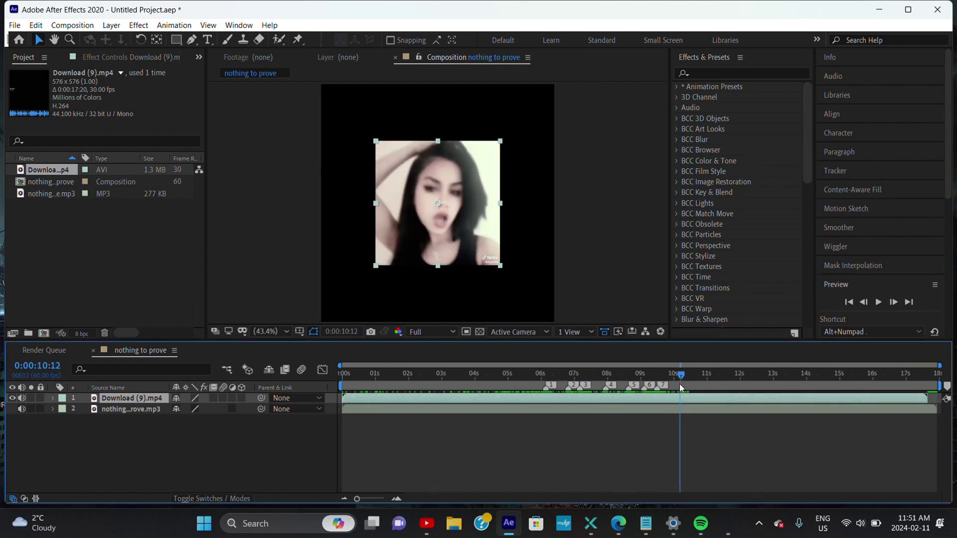
double_click(892, 303)
left_click_drag(691, 378, 709, 382)
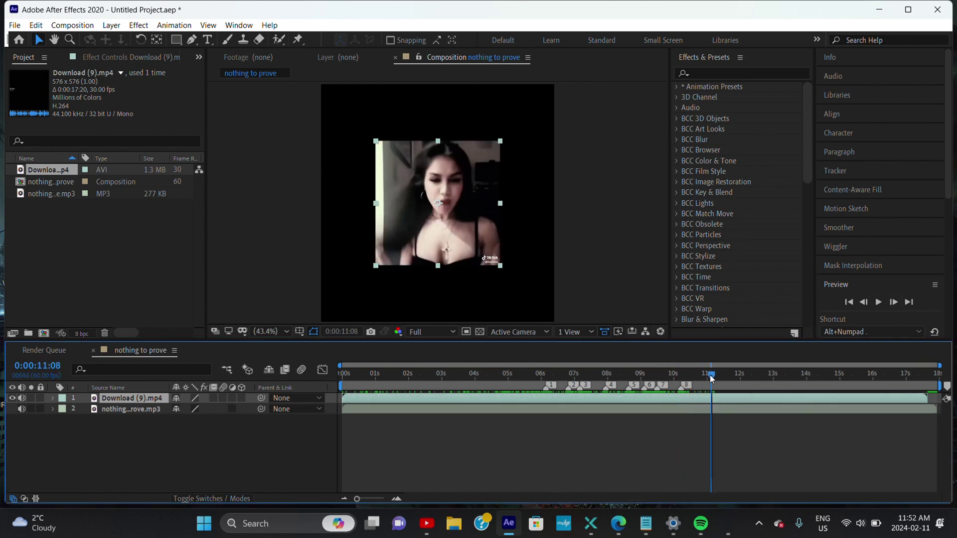
double_click(864, 304)
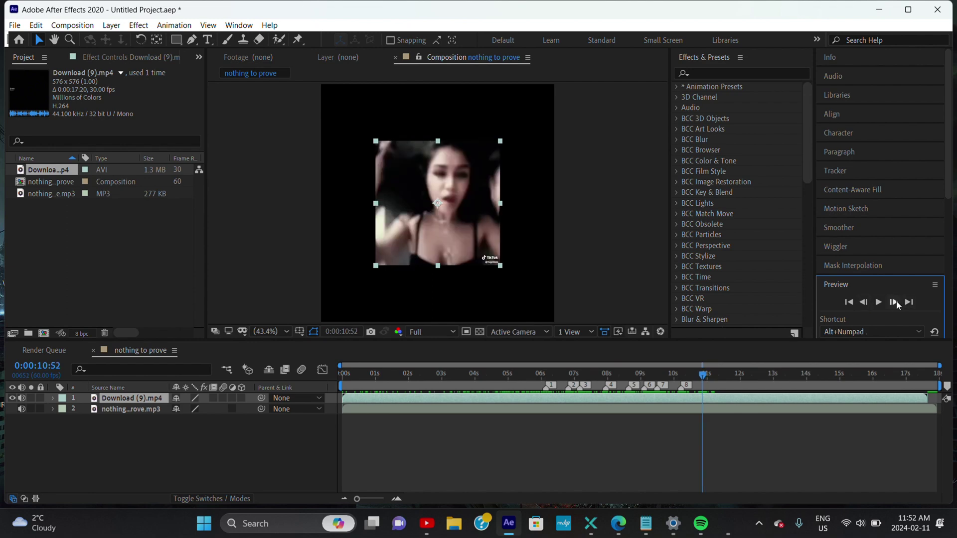
key("Delete")
Step: Import the 3b hot stiles and 3a hot stiles clips from the Stiles Scenepacks folder
right_click(94, 242)
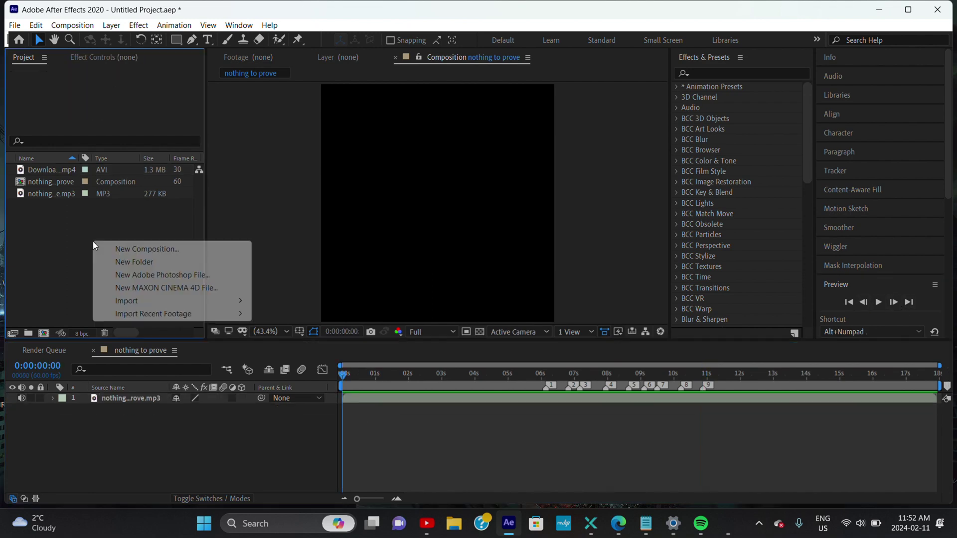
left_click(275, 301)
scroll(79, 224, "down", 3)
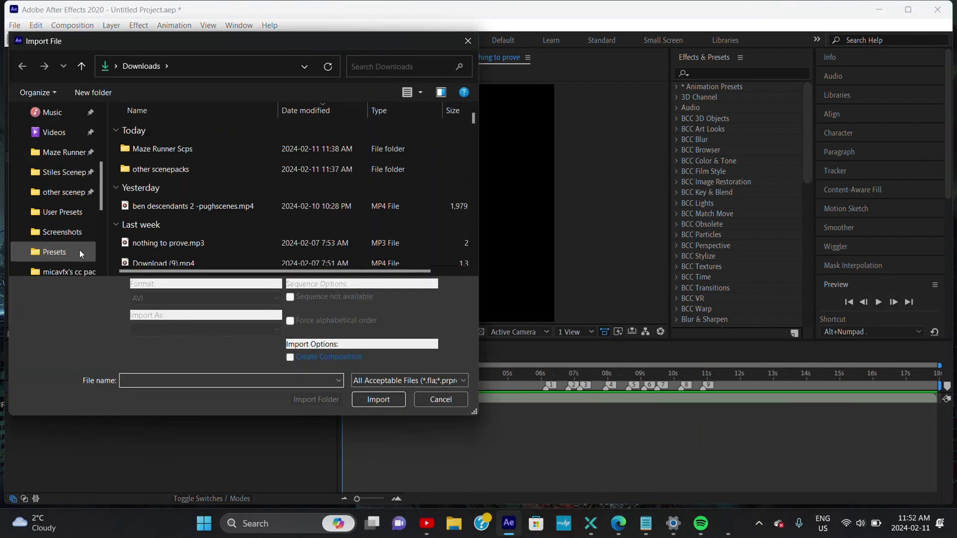
left_click(78, 175)
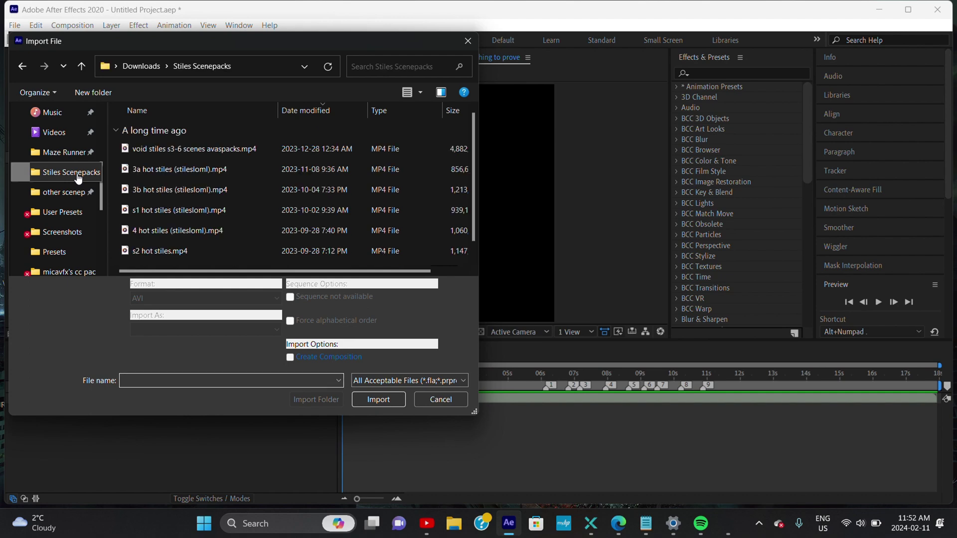
left_click(210, 189)
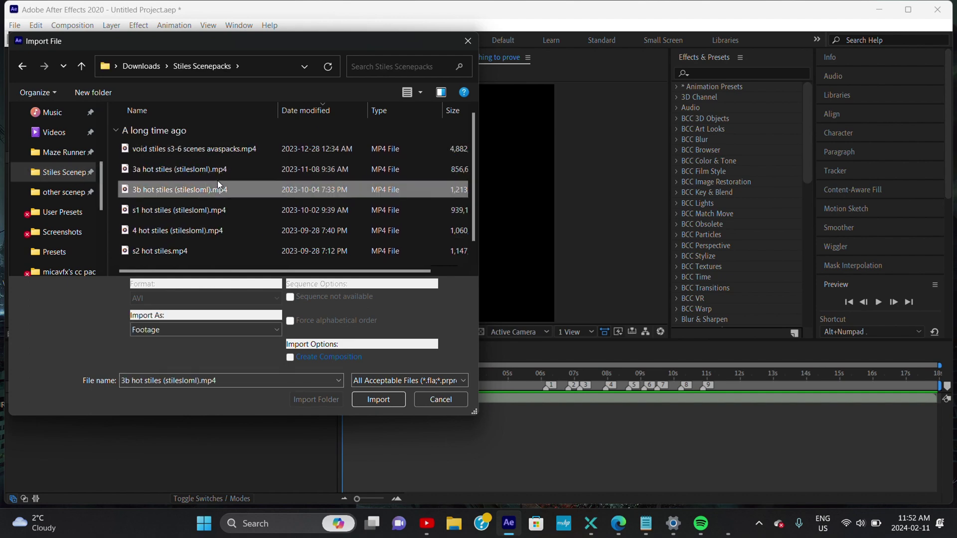
left_click(378, 399)
right_click(106, 250)
mouse_move(153, 310)
left_click(282, 307)
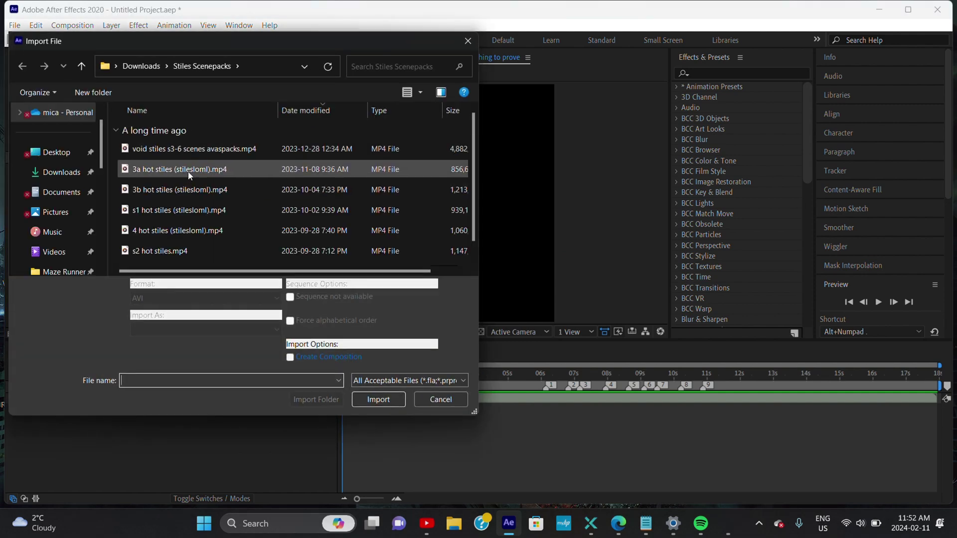
left_click(188, 172)
left_click(377, 399)
Step: Open 3b hot stiles in the Footage viewer and set its In point at 0:12:37:08
double_click(50, 181)
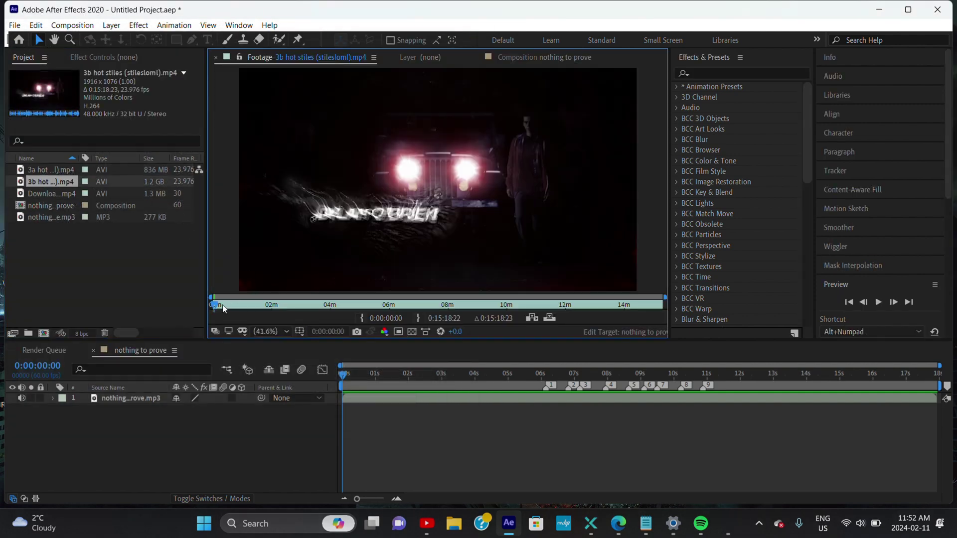
left_click_drag(223, 304, 585, 298)
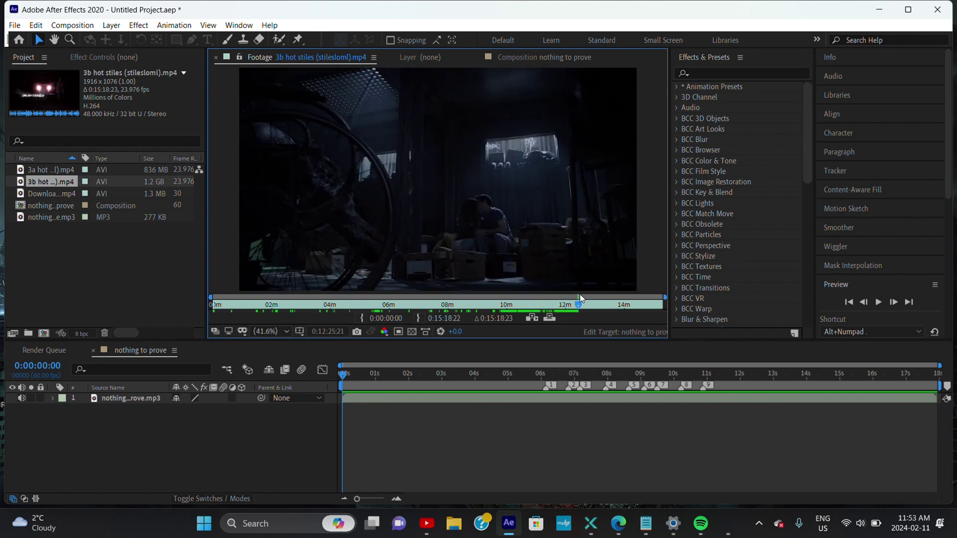
left_click(363, 317)
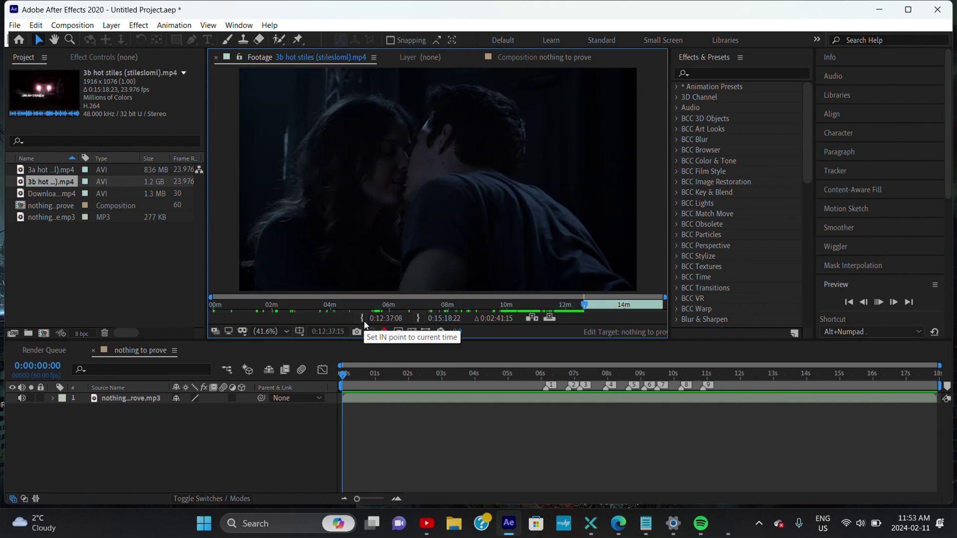
Step: Overlay the trimmed 3b shot into the comp and extend it to start at 0s
left_click(548, 318)
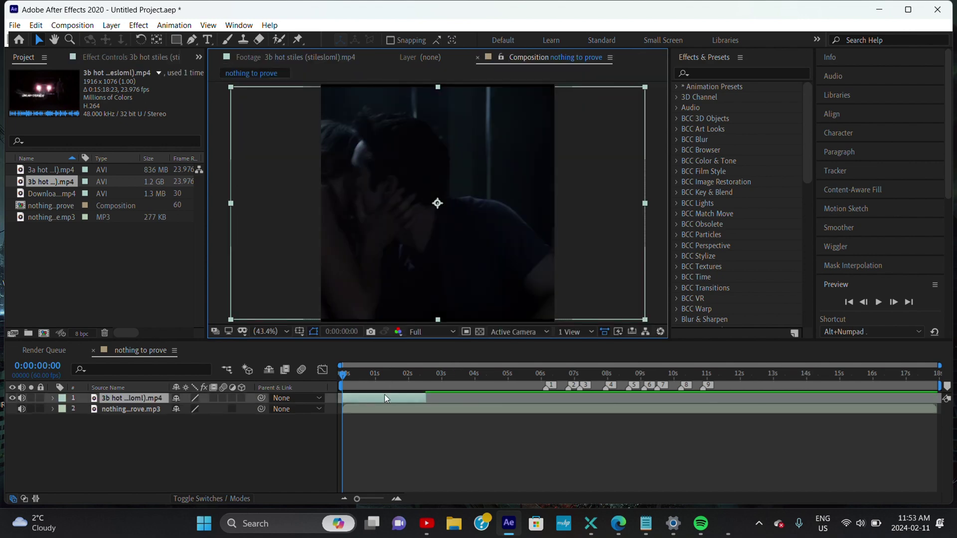
mouse_move(385, 398)
left_mouse_down()
mouse_move(507, 398)
mouse_move(519, 381)
mouse_move(561, 380)
left_mouse_up()
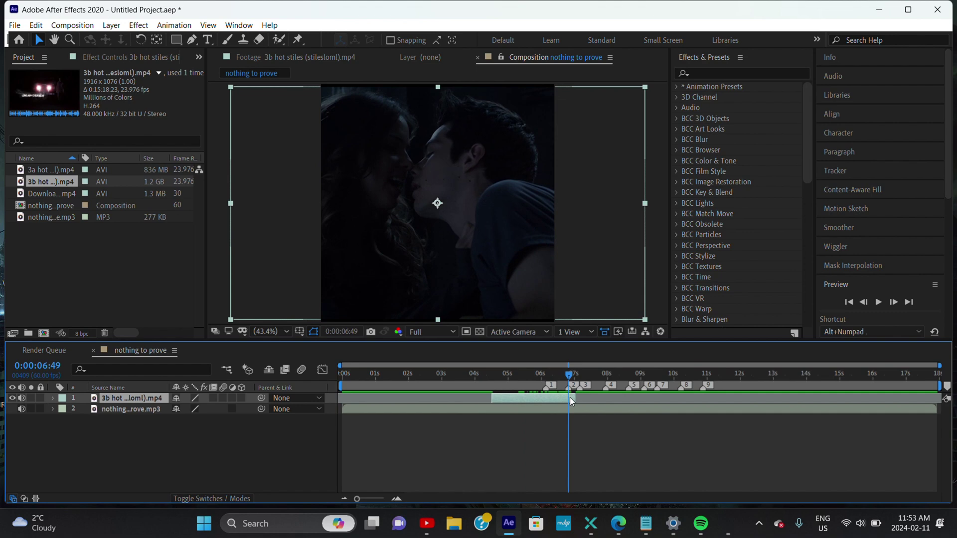
key("Home")
left_click_drag(508, 398, 343, 419)
key("space")
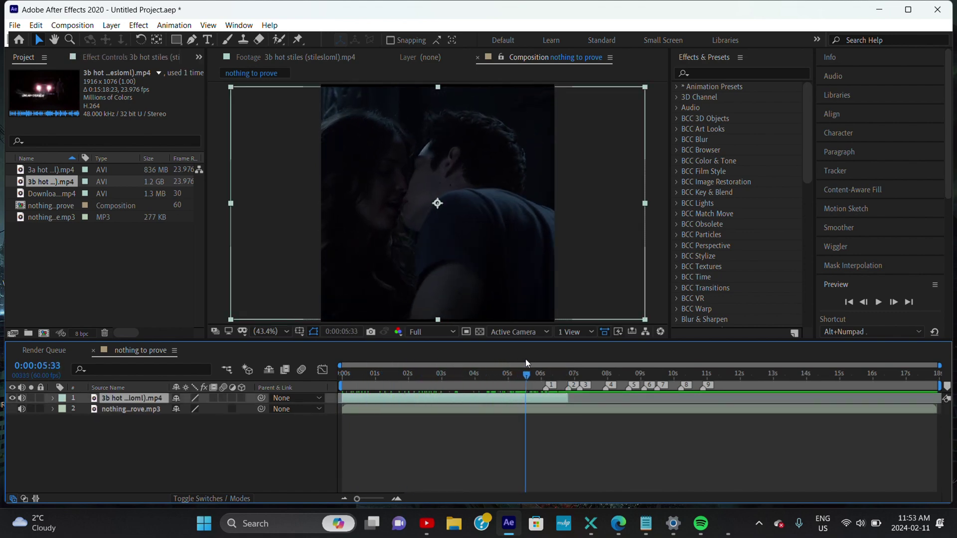
Step: Scale the 3b hot layer to 105%, then open 3a hot stiles for preview
left_click_drag(526, 373, 558, 379)
key("s")
left_click_drag(196, 409, 110, 420)
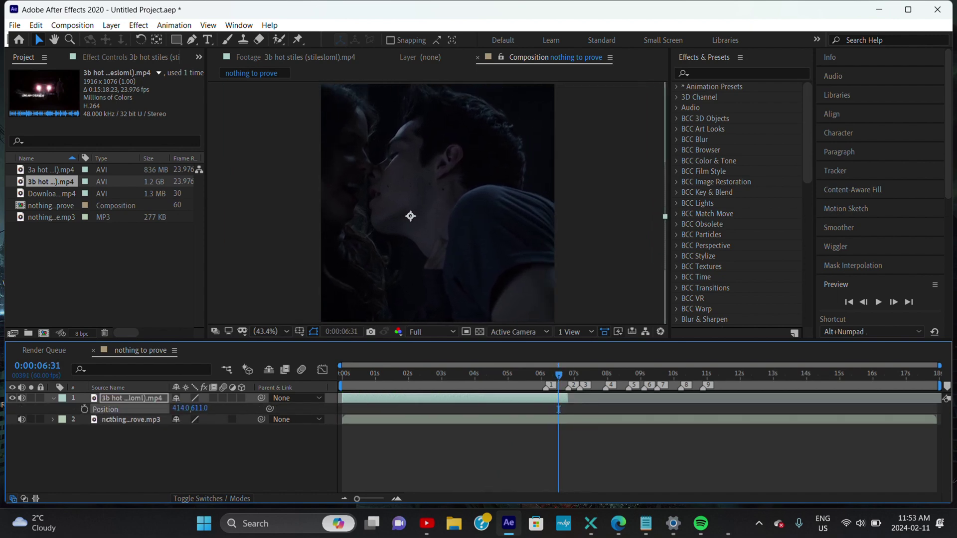
left_click(53, 398)
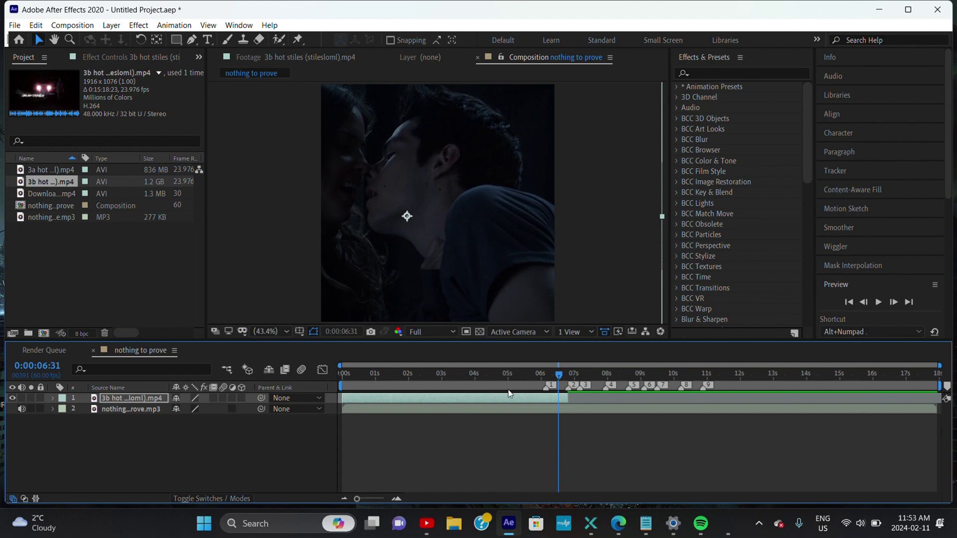
left_click_drag(540, 377, 569, 373)
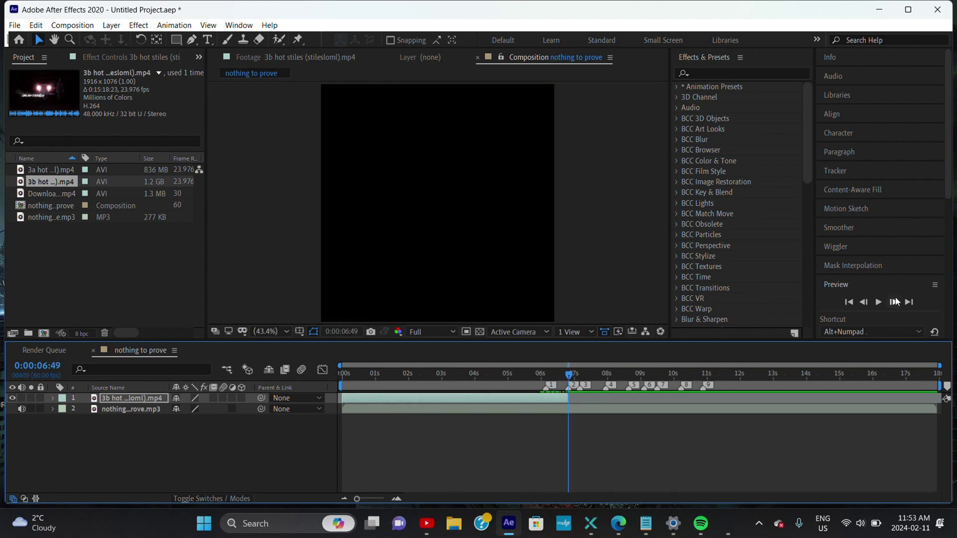
double_click(68, 170)
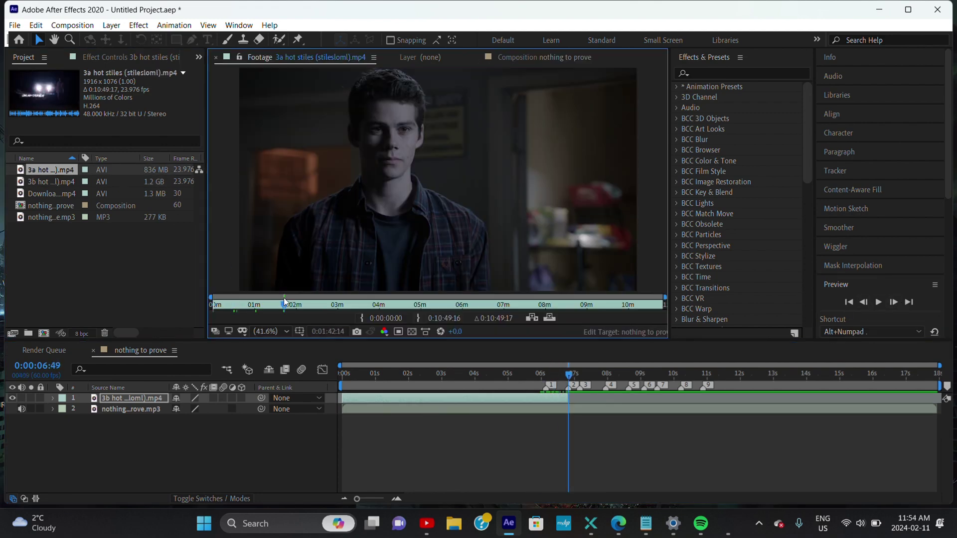
Step: Set 3a hot's In point at 0:04:18:16 and overlay it as a new top layer after the first shot
left_click_drag(283, 299, 393, 296)
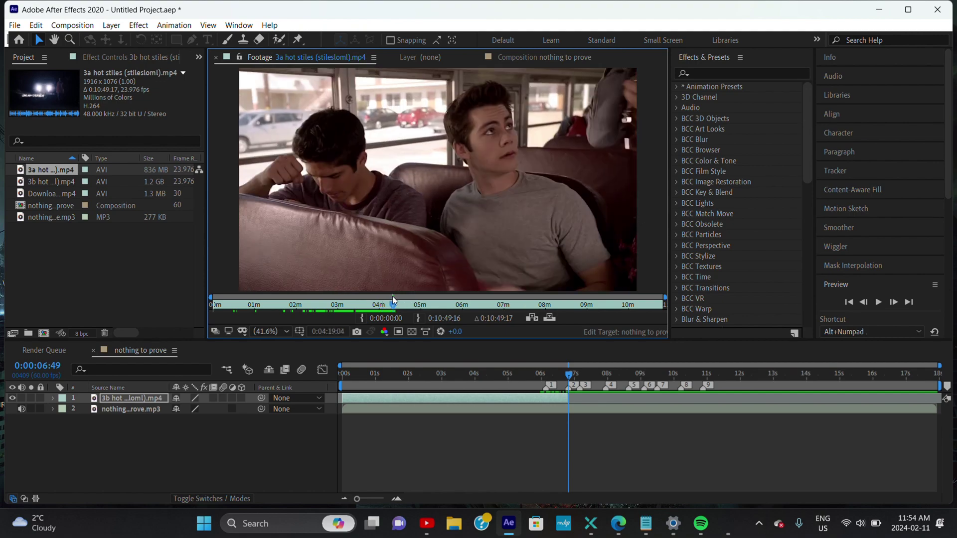
left_click(362, 318)
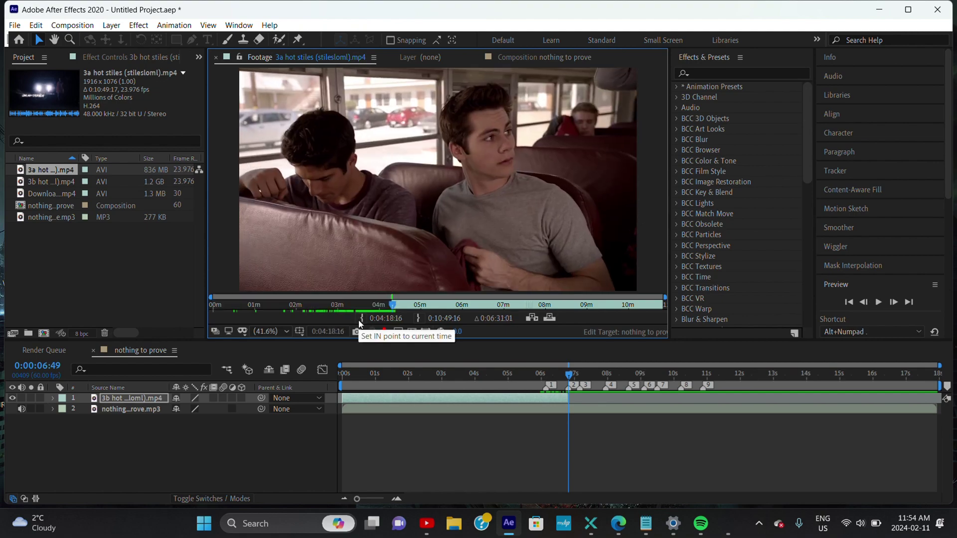
key("space")
left_click(420, 319)
left_click(549, 318)
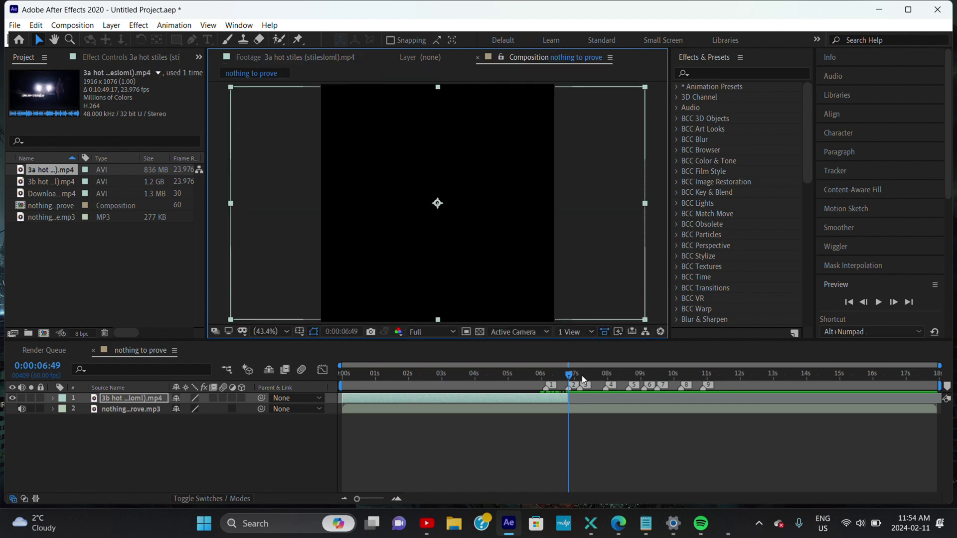
mouse_move(570, 402)
left_mouse_down()
mouse_move(587, 396)
mouse_move(578, 396)
mouse_move(580, 377)
left_mouse_up()
key("ctrl+d")
key("Delete")
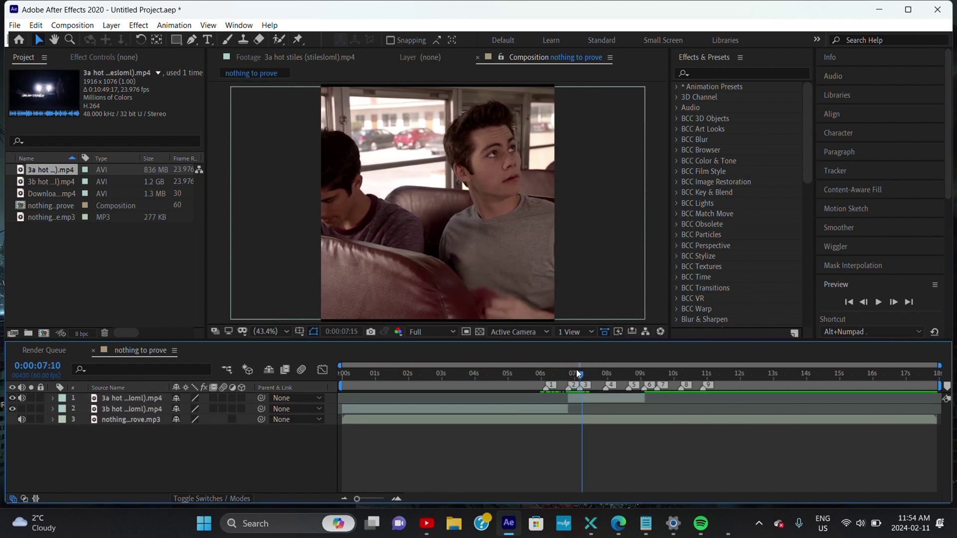
Step: Scale the new 3a hot layer from 109% to 117% and reframe it
left_click(584, 397)
key("i")
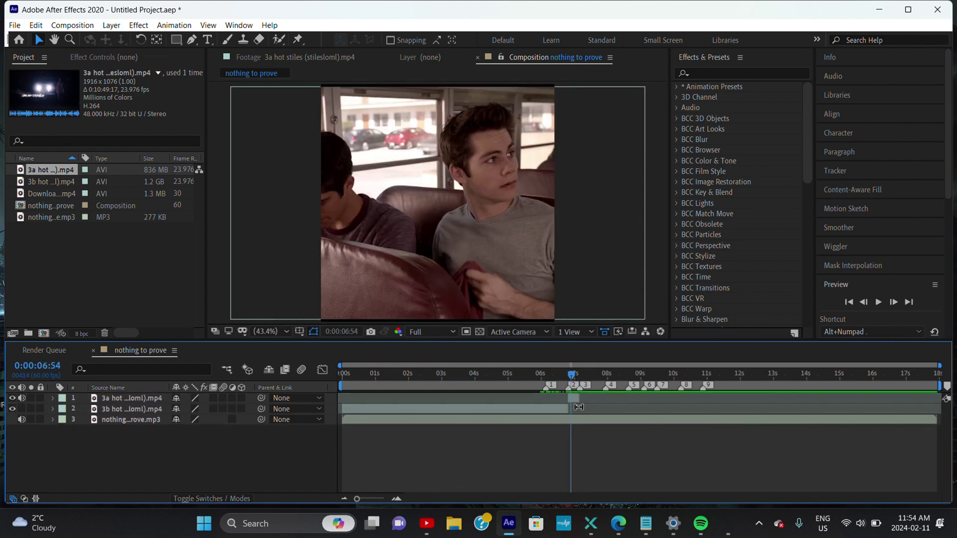
key("s")
left_click_drag(191, 409, 186, 409)
key("F2")
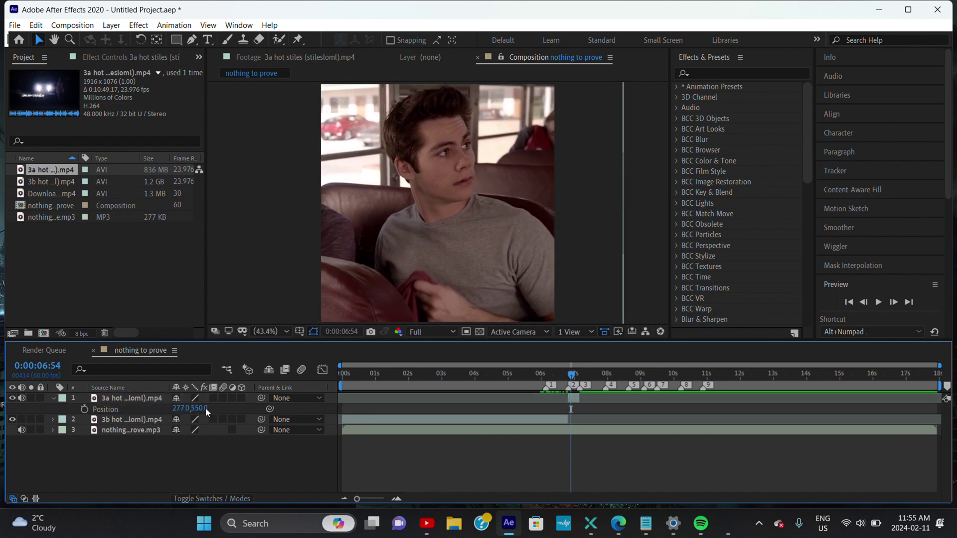
left_click(52, 398)
Step: Overlay the 3a hot shot from 0:06:53:23 at about 6.5s and trim its end near 7.9s
left_click_drag(575, 379, 579, 374)
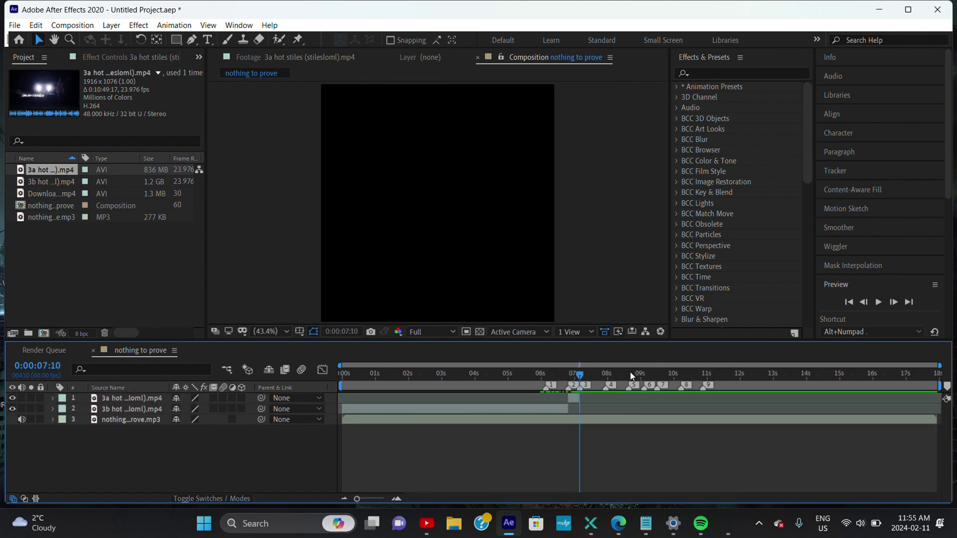
double_click(62, 172)
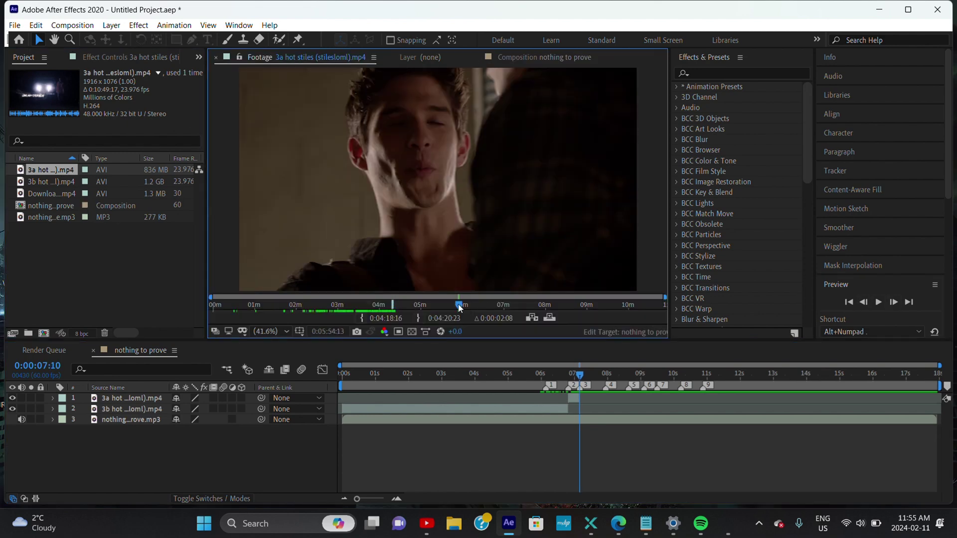
mouse_move(455, 305)
left_mouse_down()
mouse_move(515, 302)
mouse_move(500, 306)
left_mouse_up()
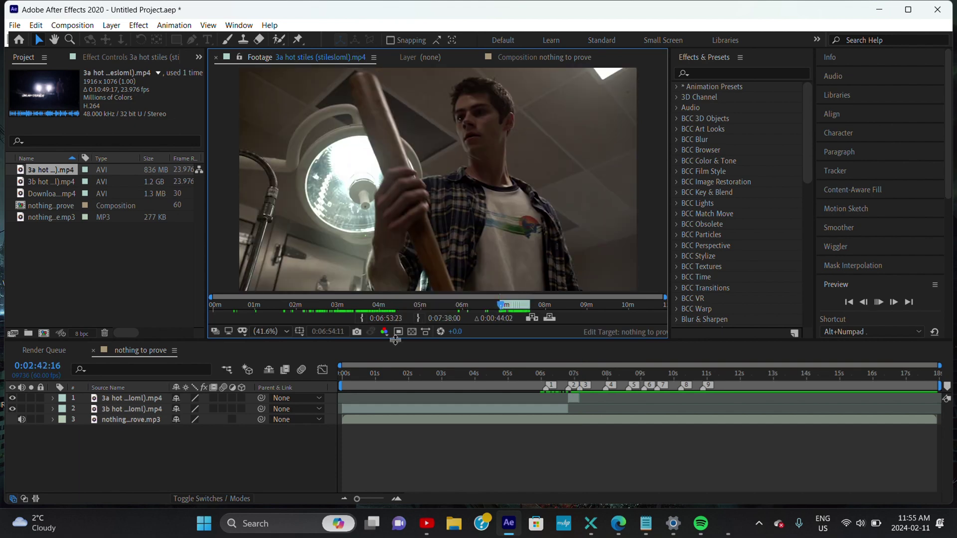
left_click(581, 382)
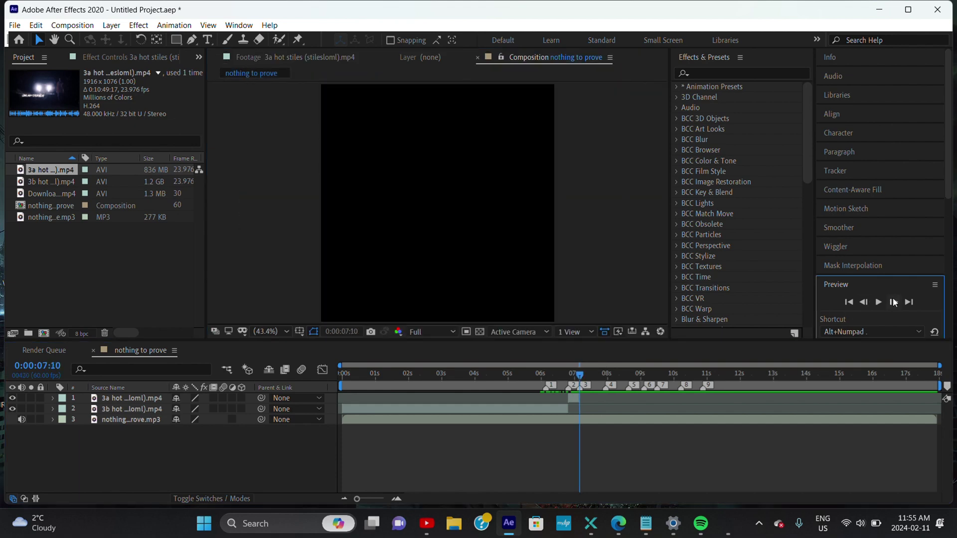
left_click(549, 316)
left_click_drag(603, 401, 588, 408)
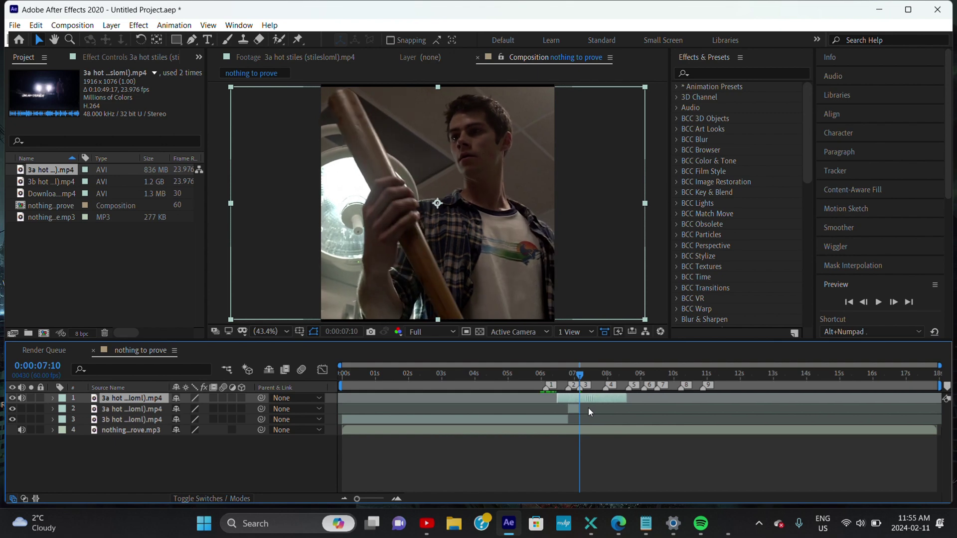
key("space")
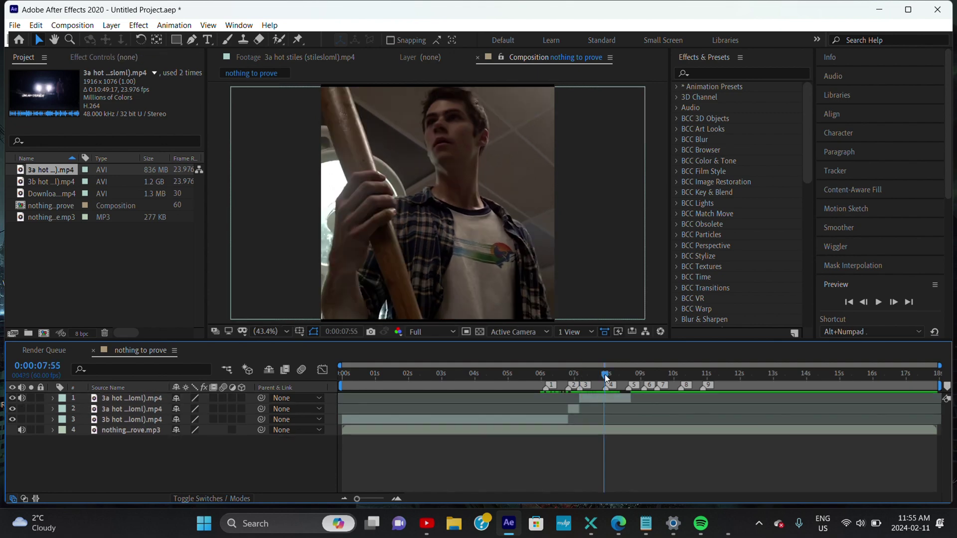
left_click(617, 400)
key("alt+bracketright")
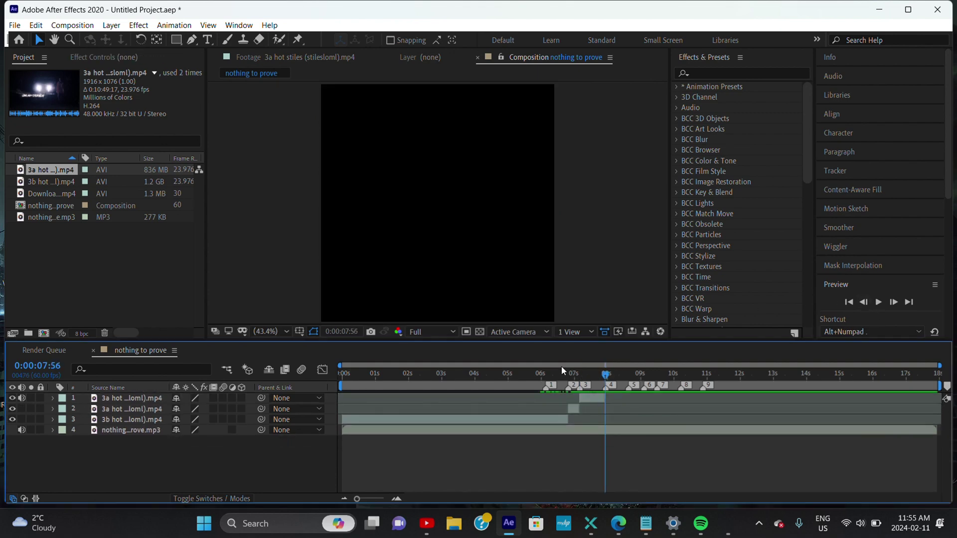
Step: After skimming 3b, import 4 hot stiles (stilesloml).mp4 and mark its In point at 0:12:52:18
double_click(50, 181)
mouse_move(452, 308)
left_mouse_down()
mouse_move(282, 290)
mouse_move(642, 289)
left_mouse_up()
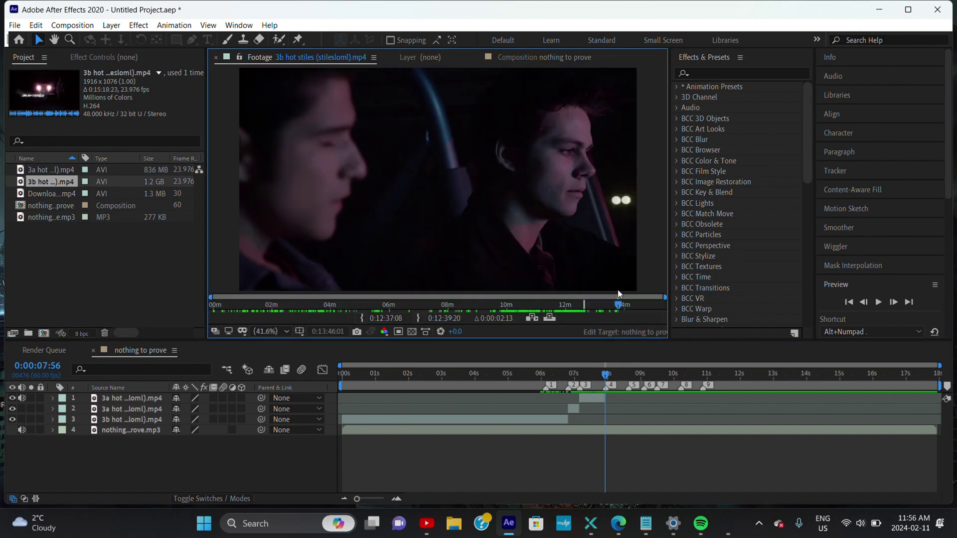
right_click(133, 263)
left_click(342, 316)
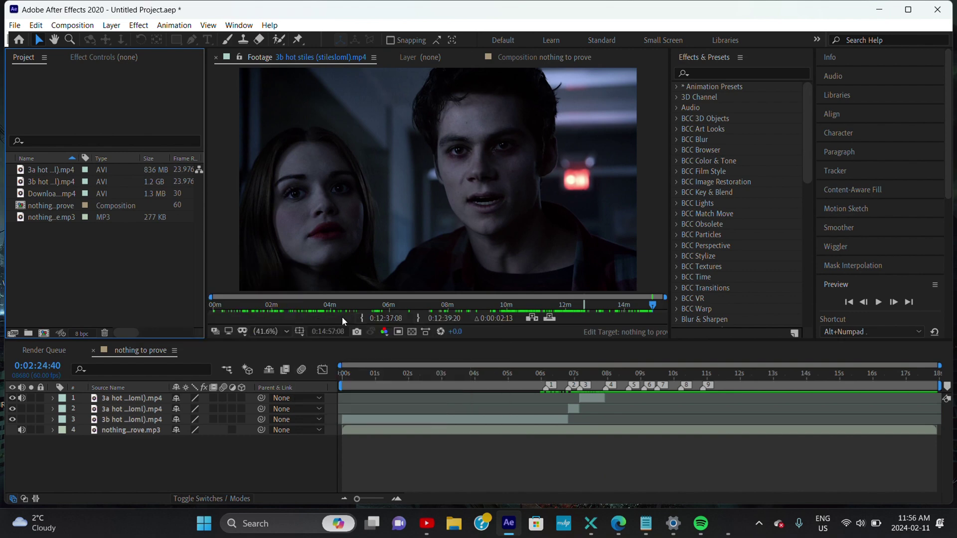
left_click(199, 230)
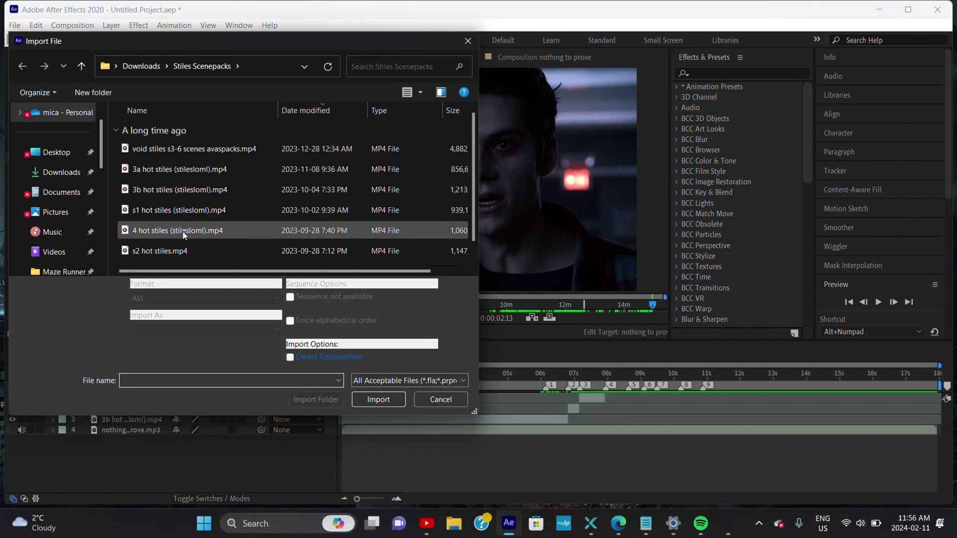
left_click(381, 400)
left_click_drag(241, 306, 646, 309)
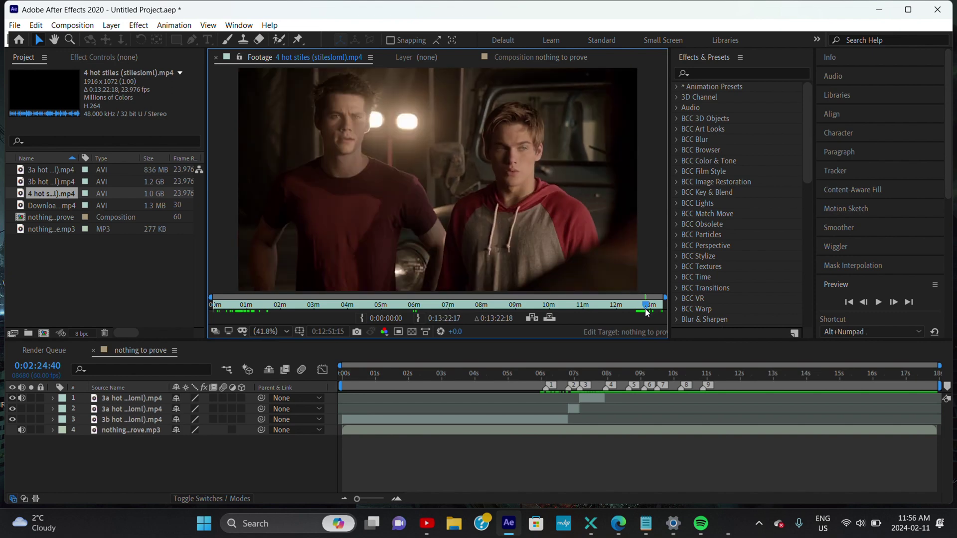
left_click(363, 317)
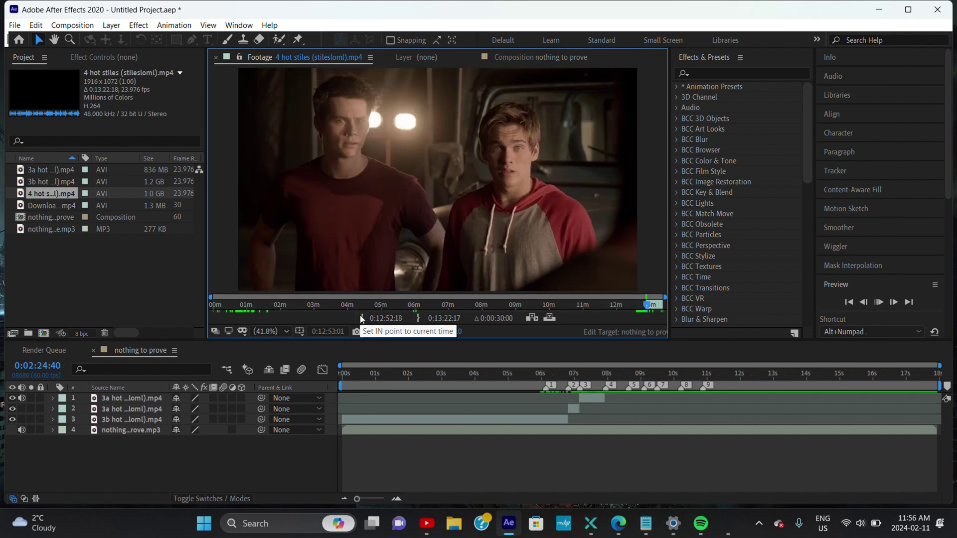
Step: Insert the trimmed 4 hot clip at 0:00:07:59, trim it to end at 8:40, and shift its position
left_click(604, 374)
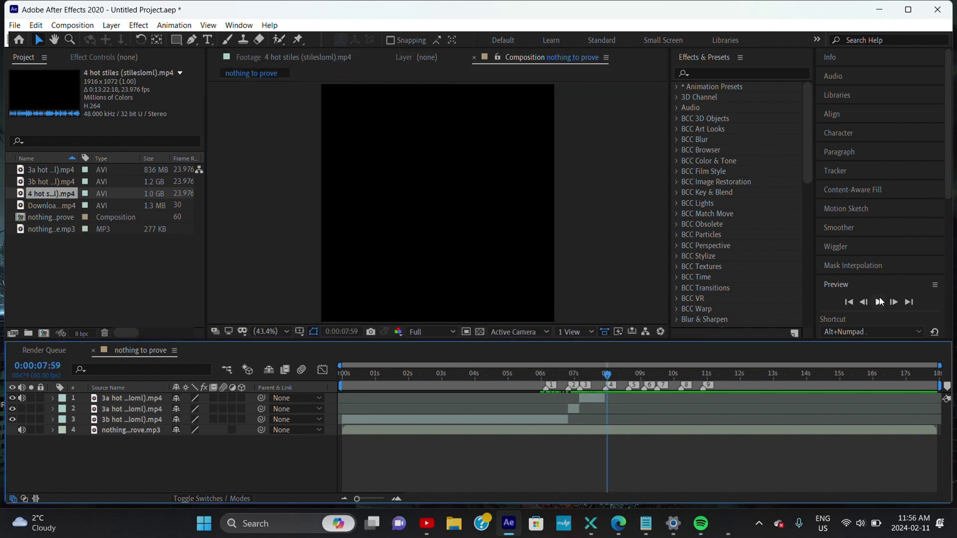
key("ctrl+slash")
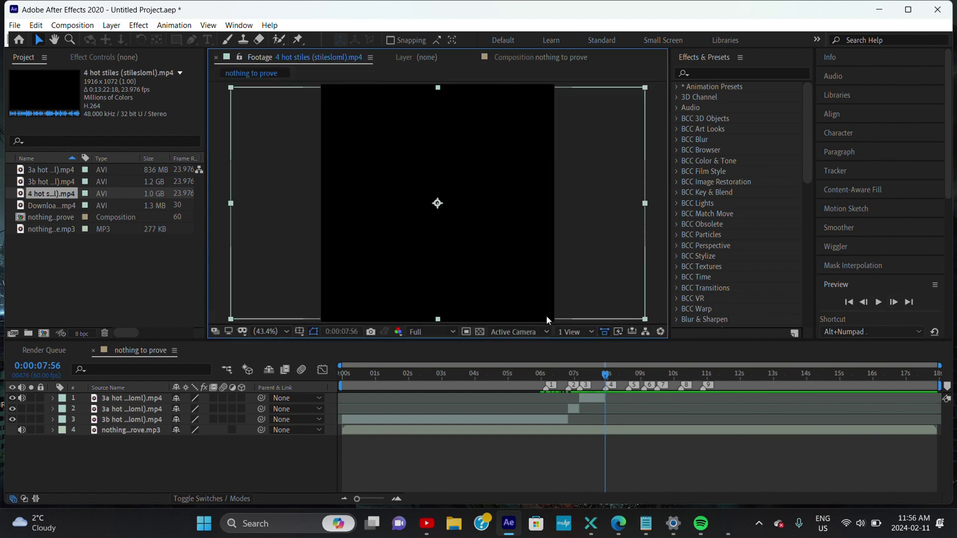
left_click_drag(632, 400, 609, 406)
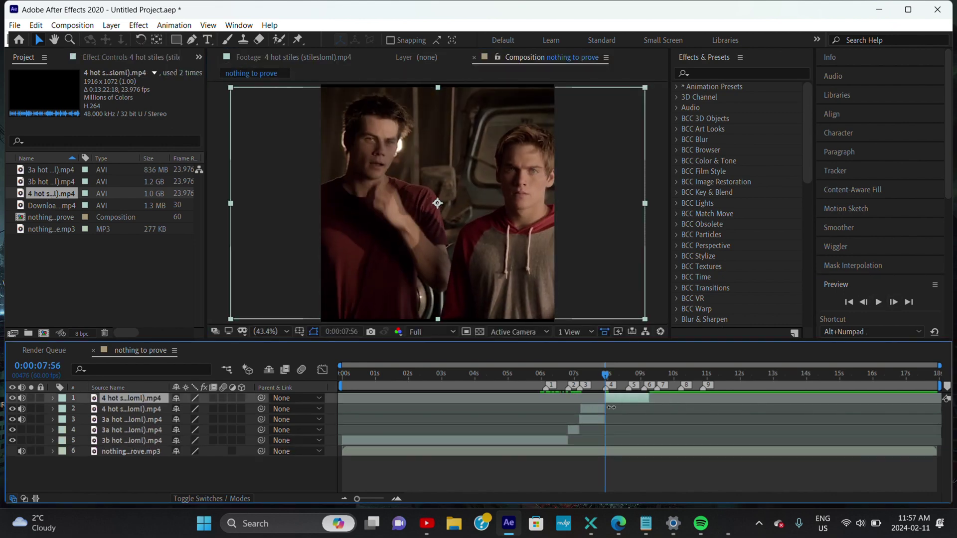
left_click(630, 376)
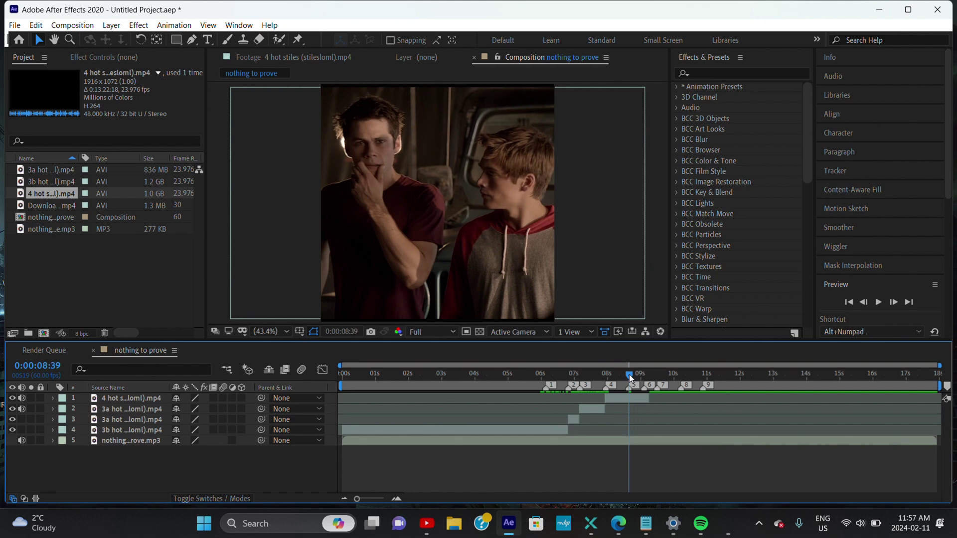
left_click_drag(649, 399, 628, 399)
left_click(617, 377)
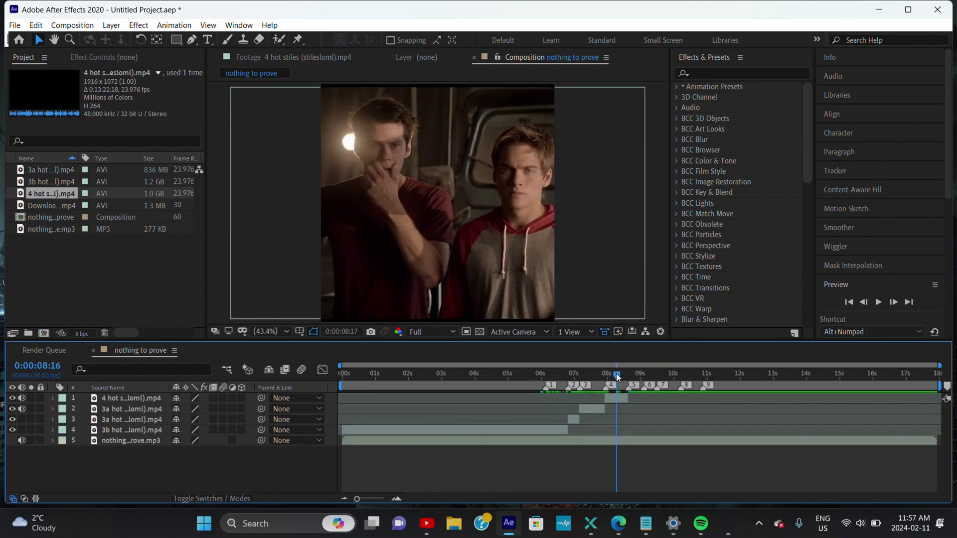
left_click(617, 399)
key("p")
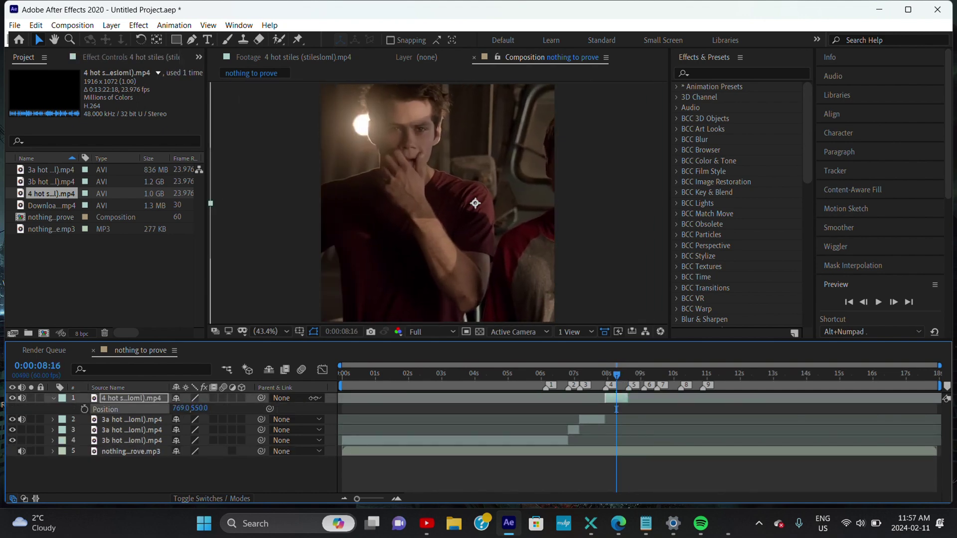
mouse_move(181, 409)
left_mouse_down()
mouse_move(209, 408)
mouse_move(174, 408)
left_mouse_up()
key("p")
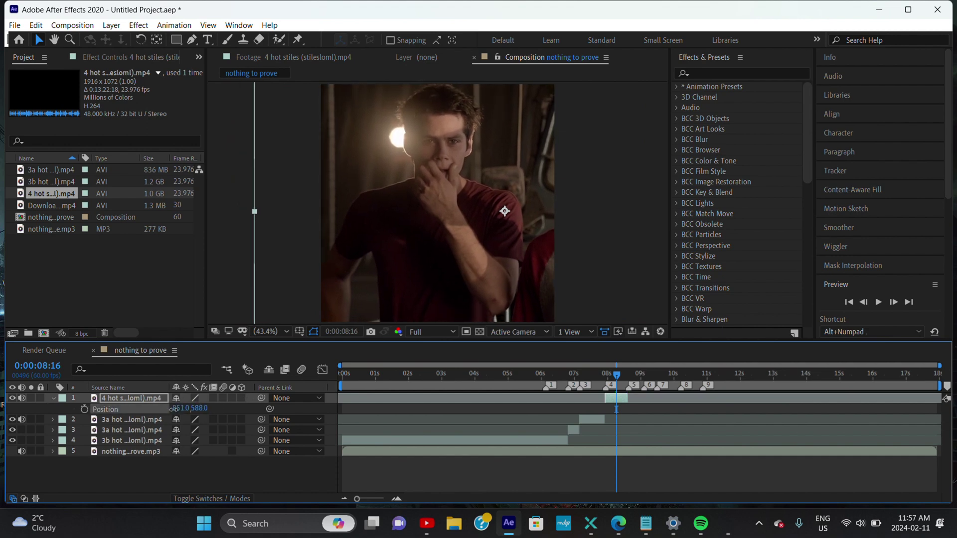
Step: Scale the 3a hot shot at 7:31 to 115% and set its Position X to 477
left_click(593, 379)
left_click(597, 420)
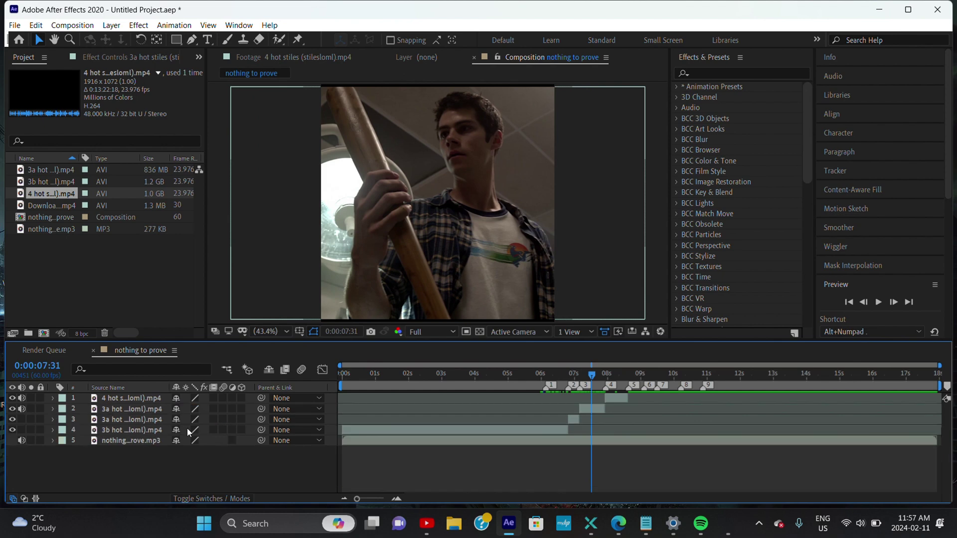
key("s")
left_click_drag(189, 419, 236, 414)
left_click_drag(179, 420, 137, 421)
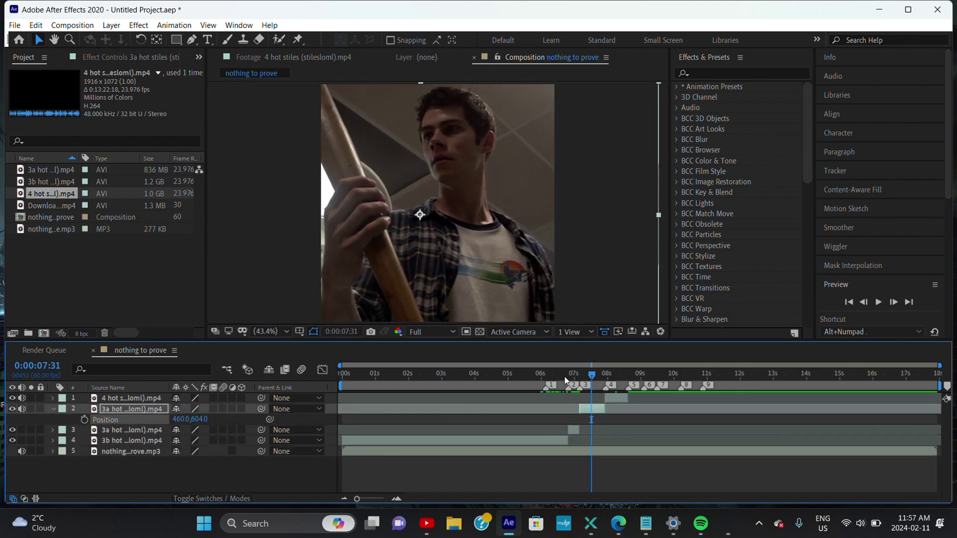
mouse_move(564, 376)
left_mouse_down()
mouse_move(622, 375)
mouse_move(595, 375)
left_mouse_up()
left_click_drag(181, 419, 190, 417)
left_click_drag(596, 374, 574, 377)
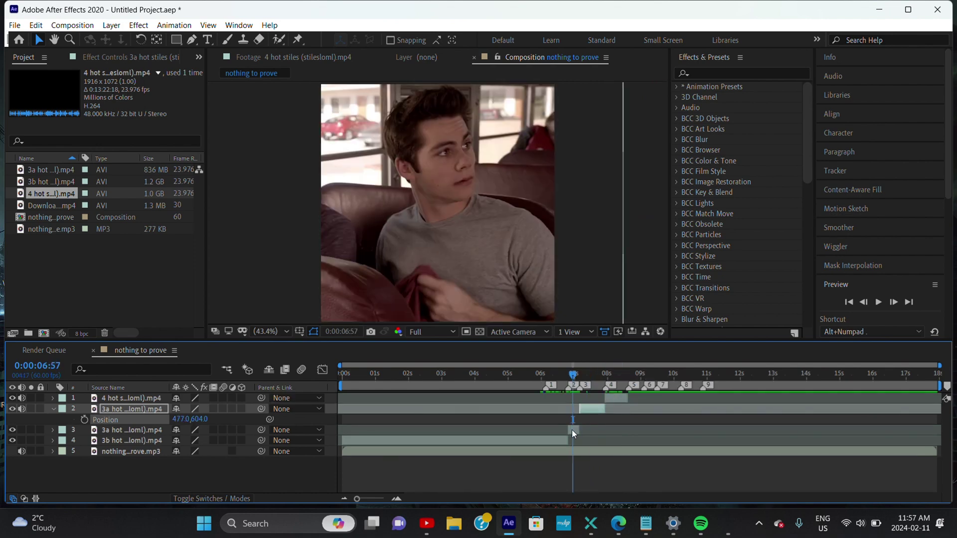
left_click(572, 430)
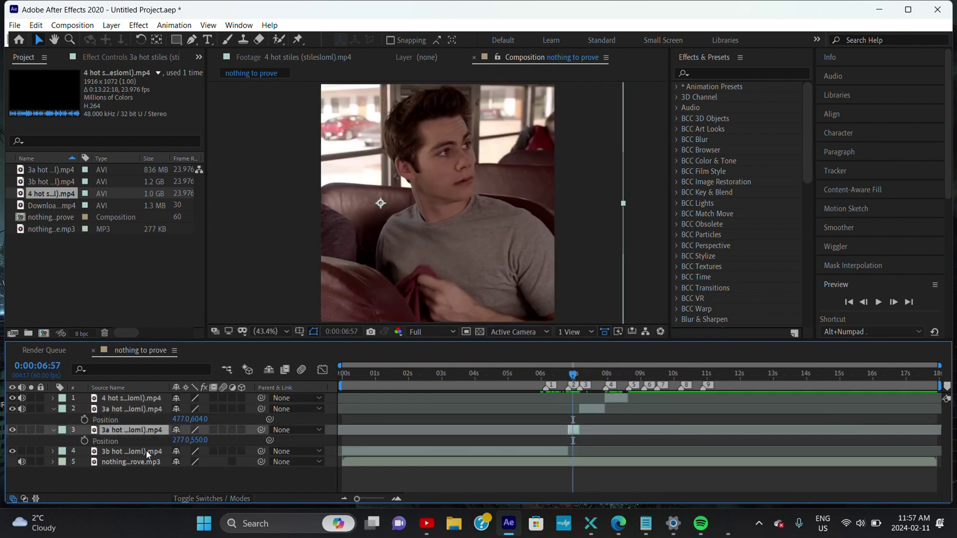
left_click(53, 409)
Step: Select the 4 hot layer and step back to its last filled frame
left_click_drag(573, 377, 617, 378)
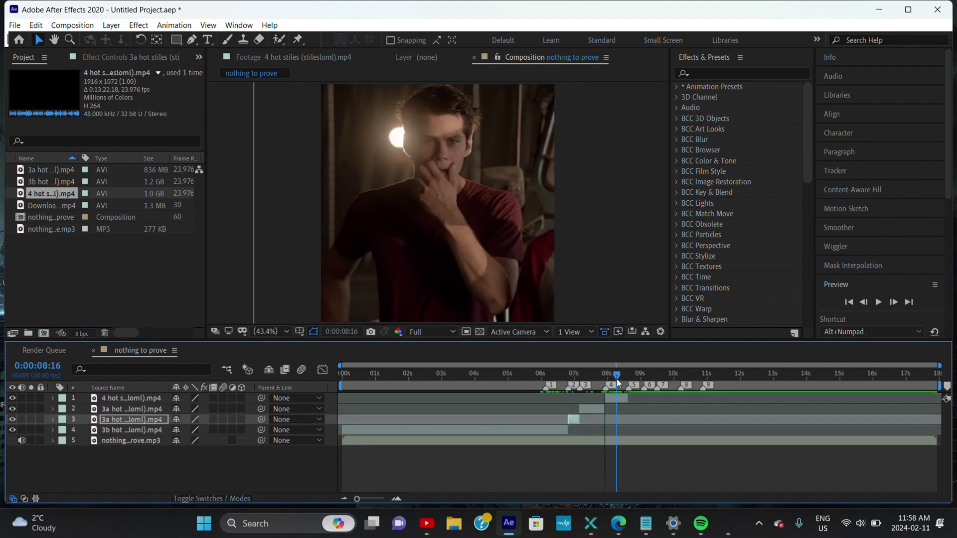
left_click(609, 397)
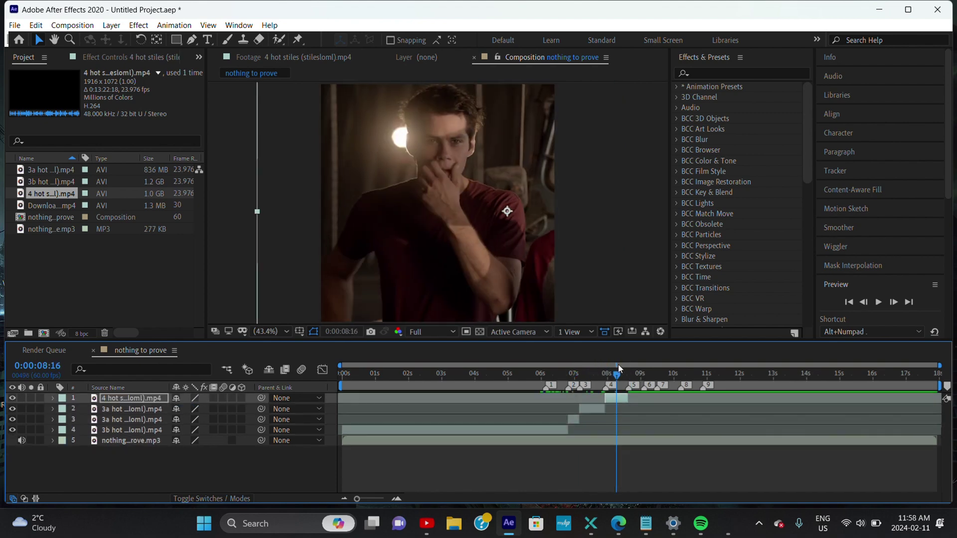
left_click_drag(618, 365, 631, 381)
left_click(863, 303)
Step: Open the 4 hot stiles footage and set a new In point at 6:34:14
left_click(864, 302)
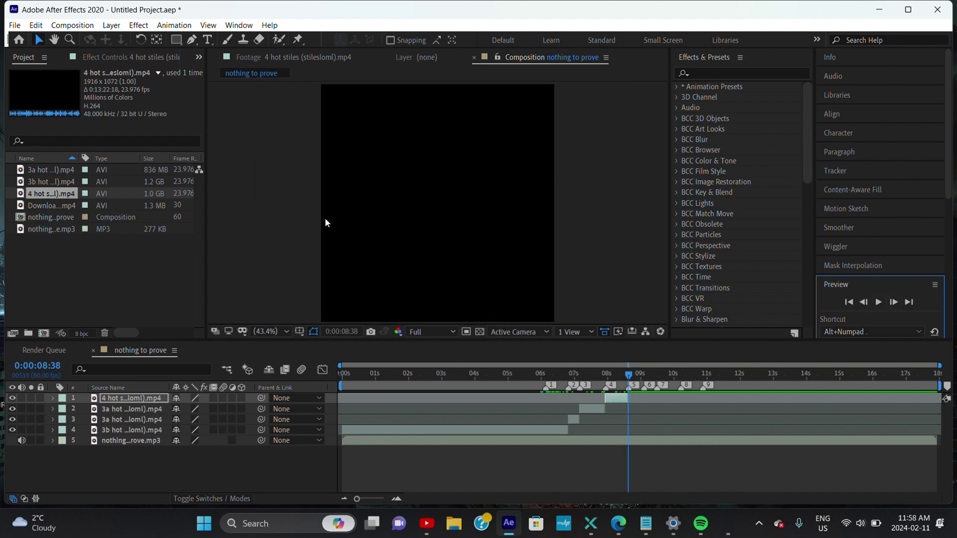
double_click(51, 192)
left_click_drag(259, 307, 430, 318)
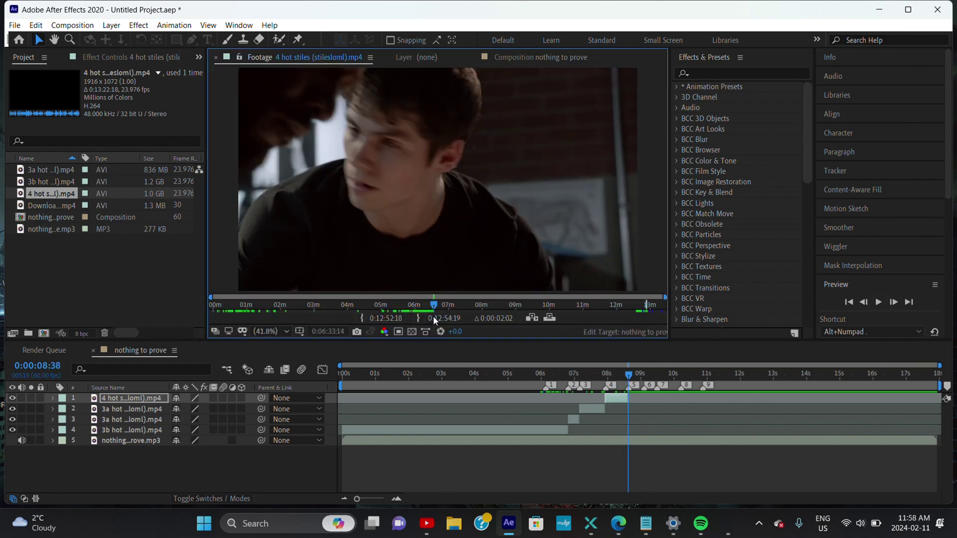
key("space")
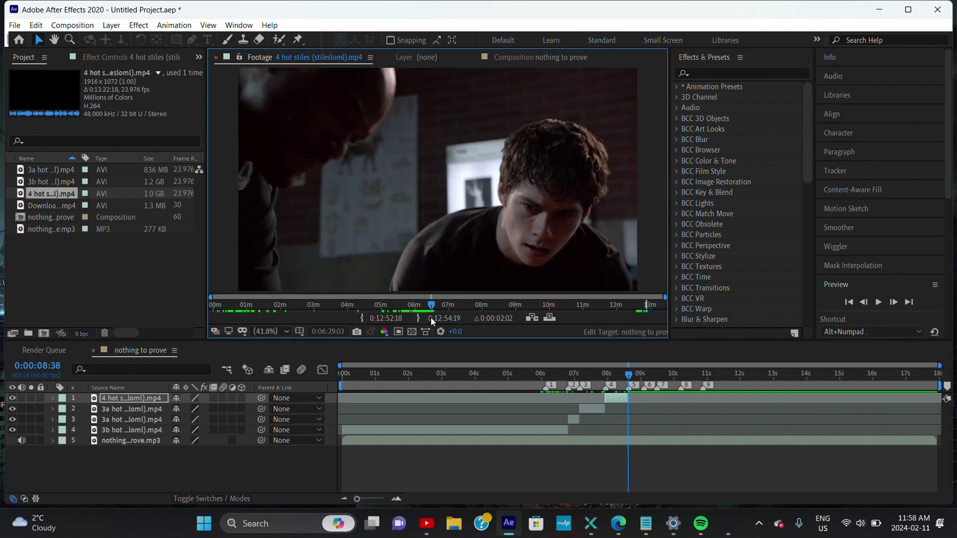
left_click(362, 318)
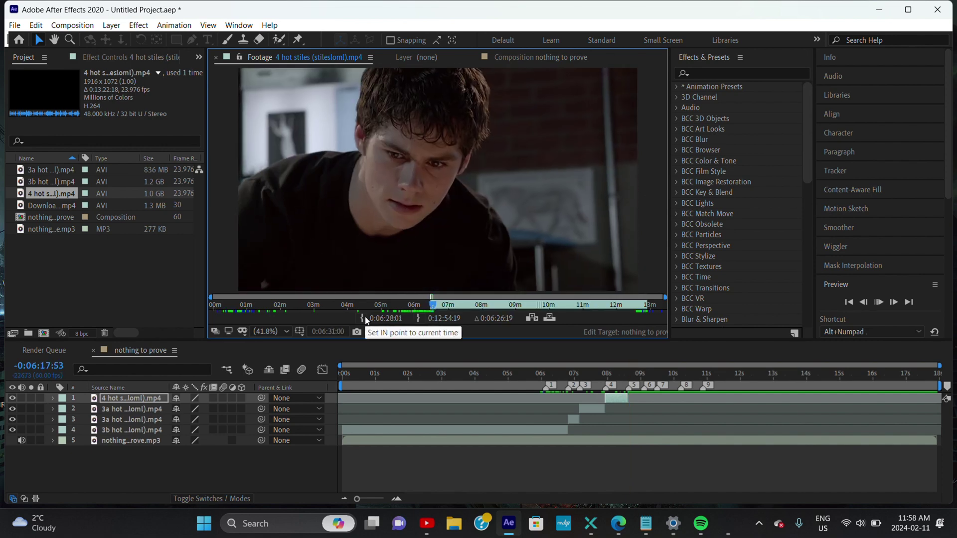
left_click(364, 319)
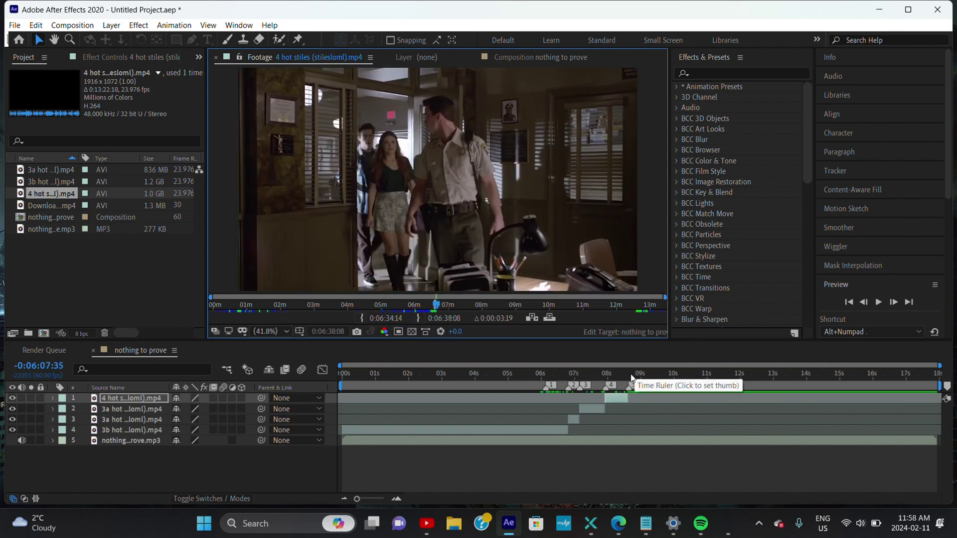
Step: Overlay the close-up at 8:38 and trim it to end at 8:49
left_click(632, 377)
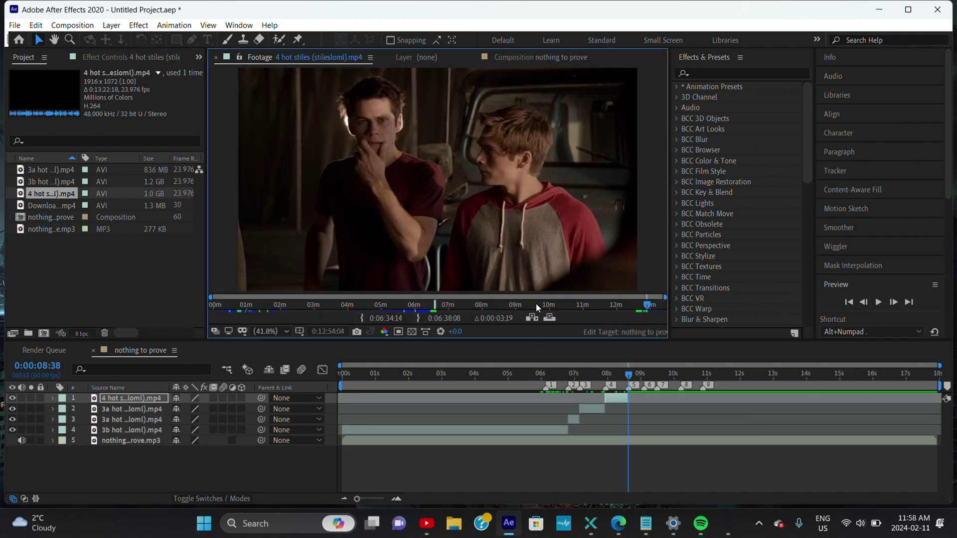
left_click(549, 318)
left_click_drag(645, 402, 609, 402)
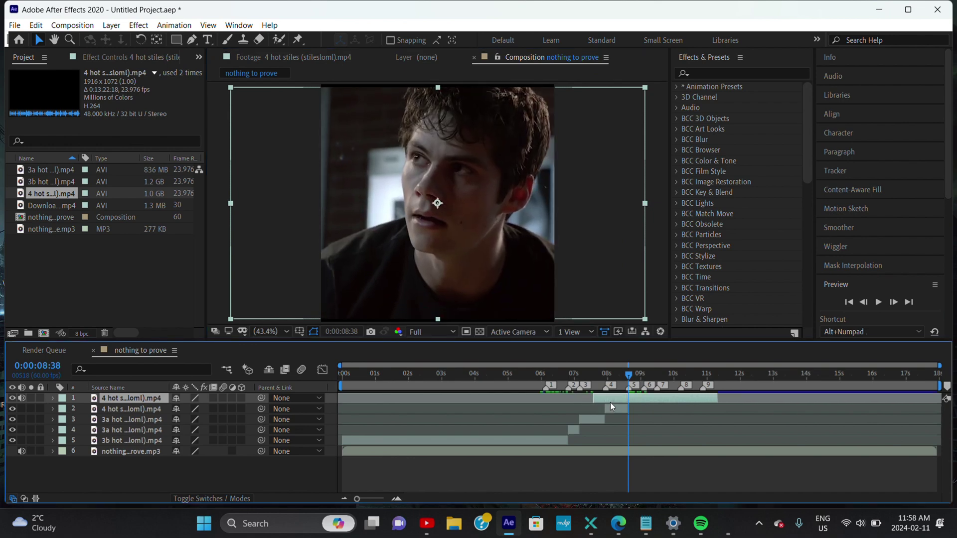
key("alt+bracketleft")
key("space")
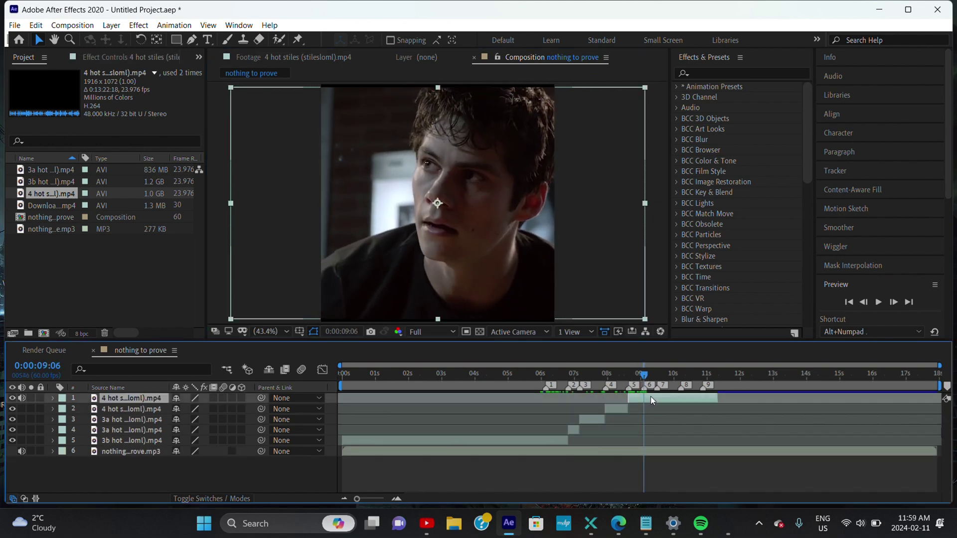
left_click(636, 374)
key("alt+bracketright")
Step: Shift the close-up's Position X left to frame the face
key("p")
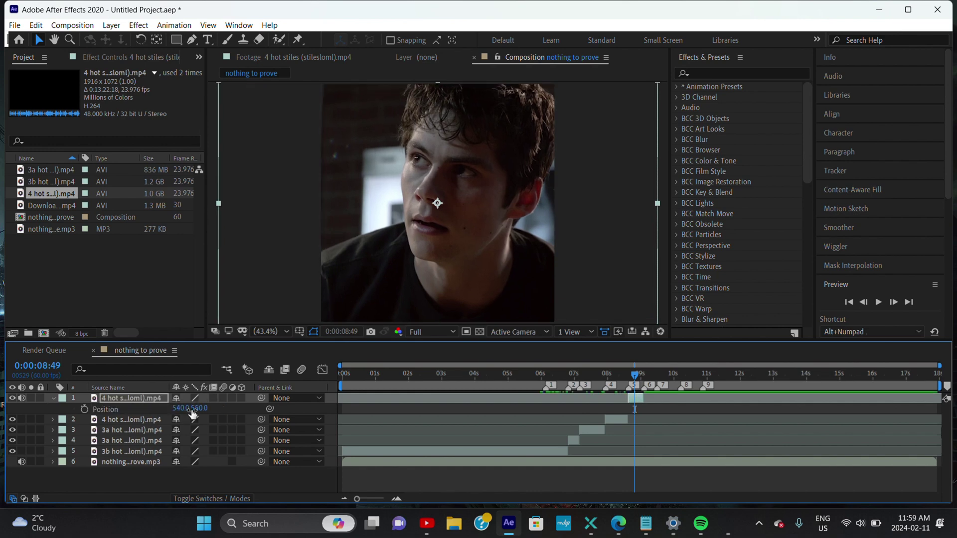
left_click_drag(192, 409, 107, 409)
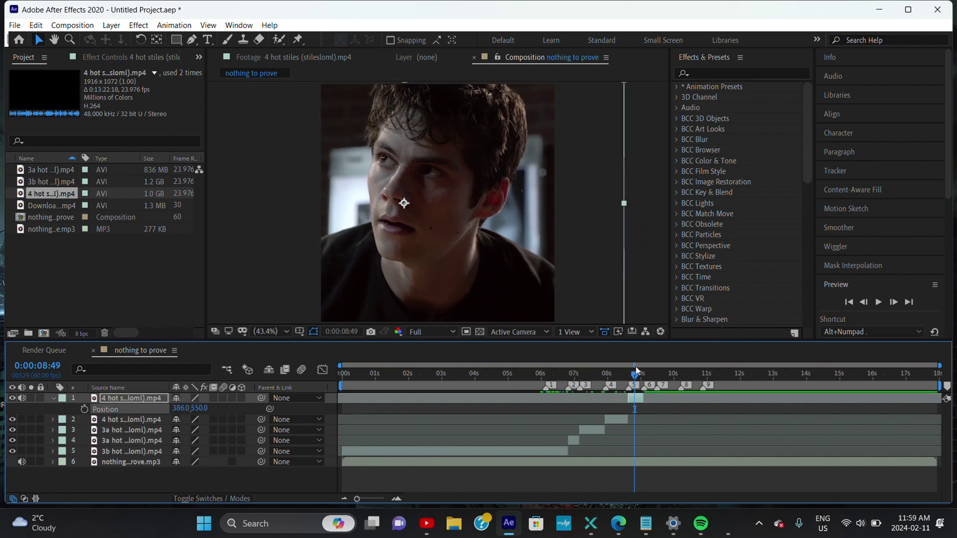
left_click_drag(639, 381, 641, 378)
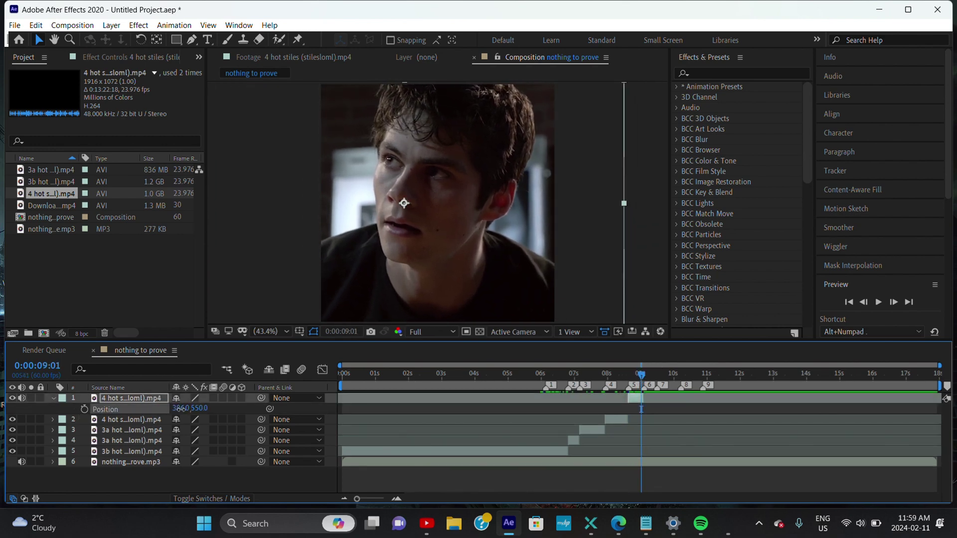
left_click(52, 398)
Step: Skim the 3b hot stiles footage past the ten-minute mark
double_click(50, 182)
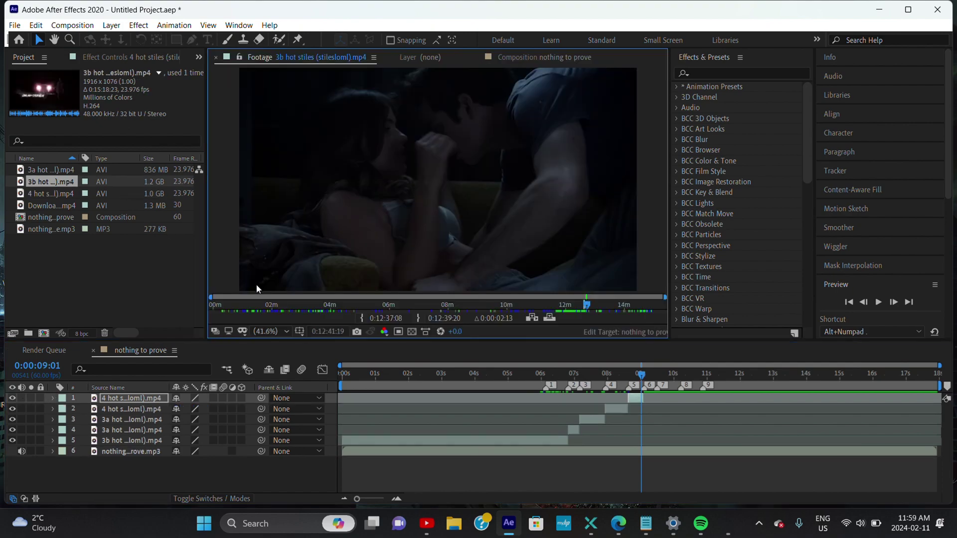
left_click_drag(256, 304, 515, 308)
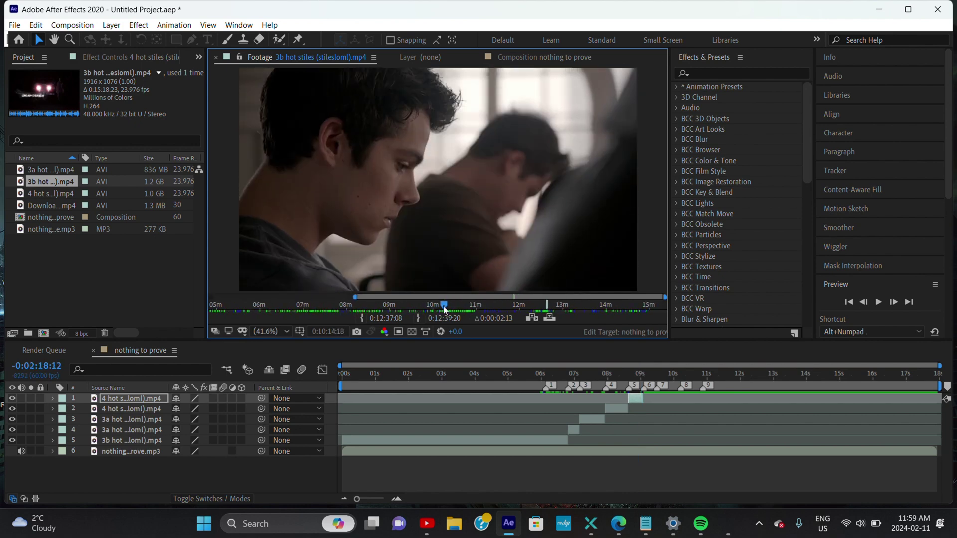
left_click_drag(445, 309, 620, 315)
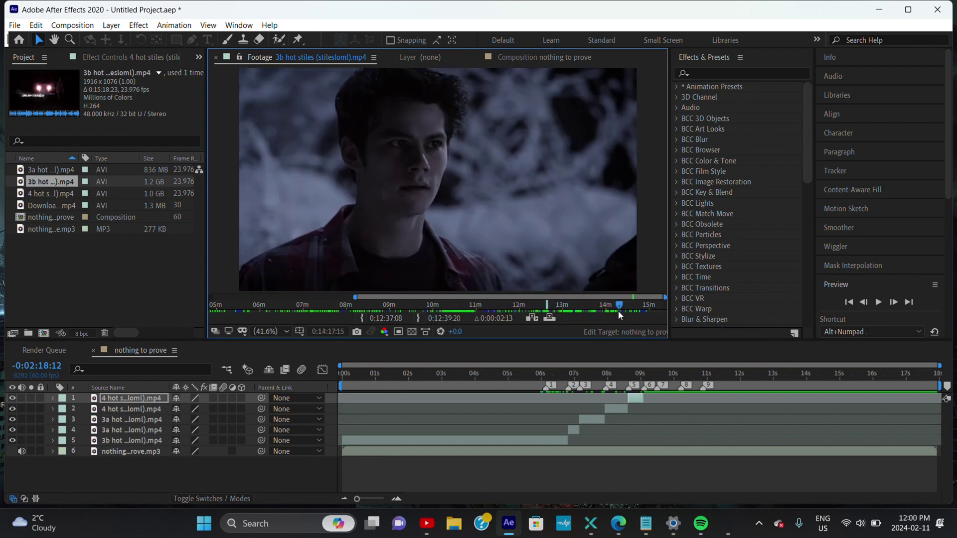
Step: Mark a 3a hot stiles range from 10:24 and overlay it into the comp at 9:06
double_click(50, 170)
mouse_move(232, 308)
left_mouse_down()
mouse_move(630, 268)
mouse_move(647, 317)
left_mouse_up()
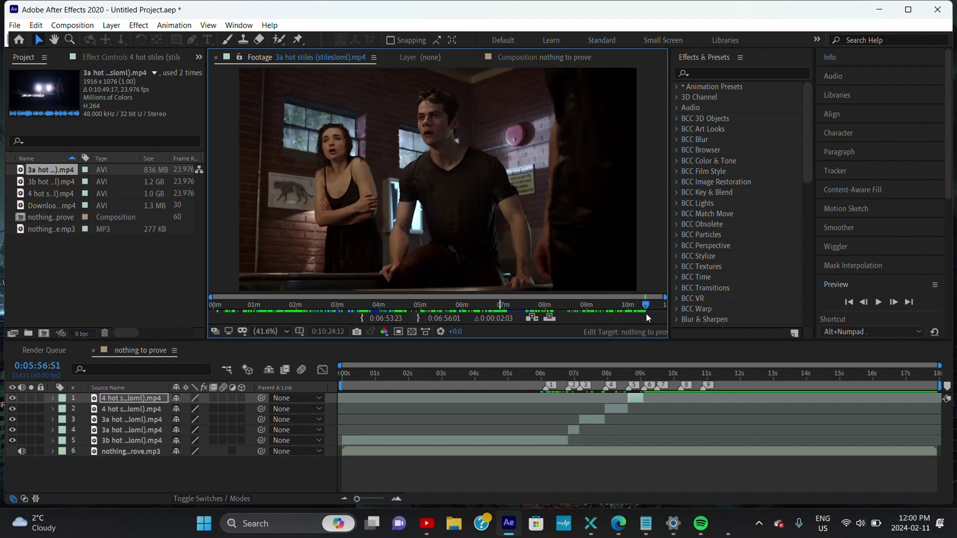
left_click(417, 318)
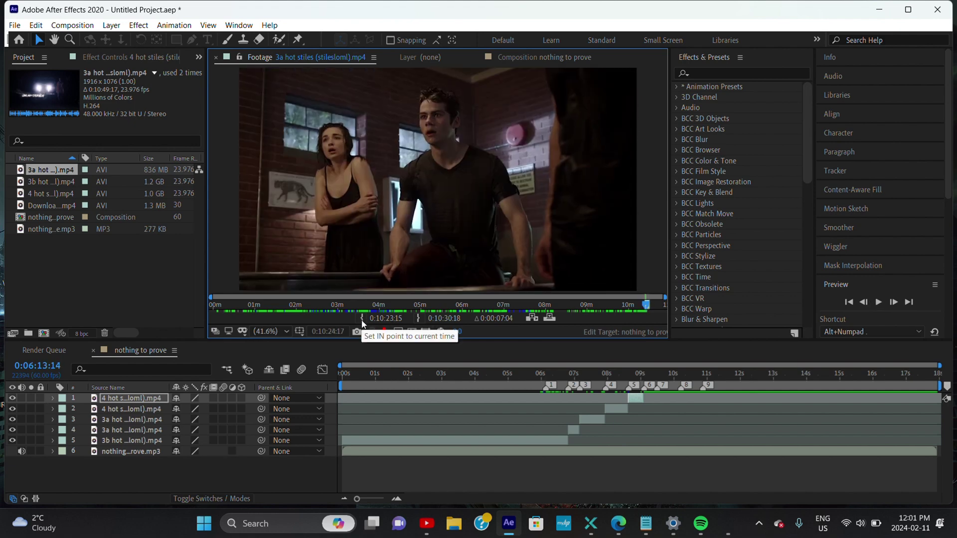
left_click(363, 319)
left_click(673, 395)
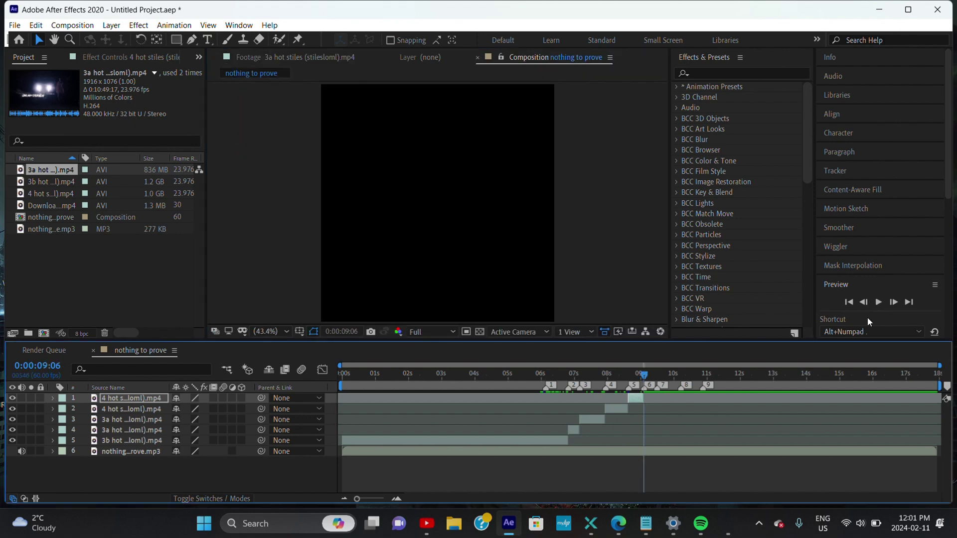
left_click(294, 57)
left_click(549, 323)
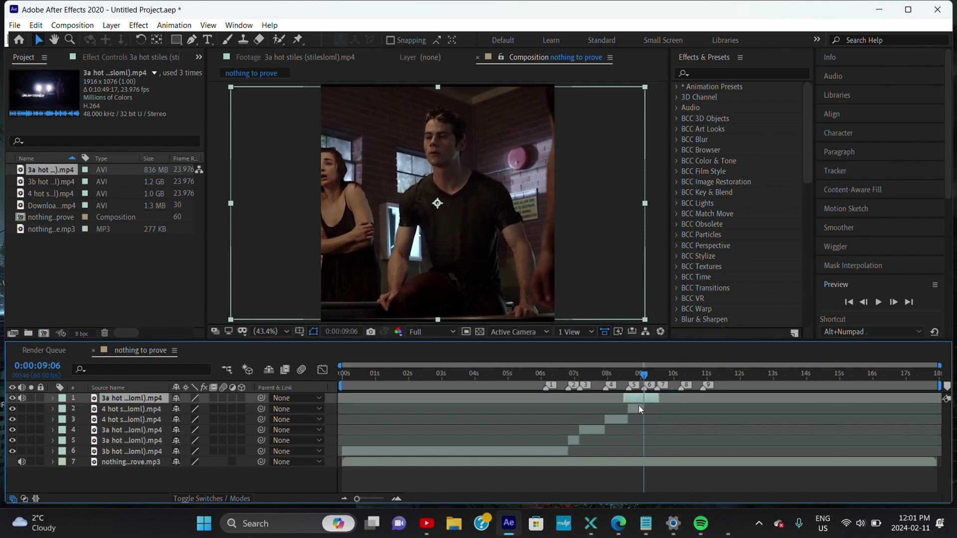
Step: Slide the new 3a clip slightly later and trim its end one frame before 9:32
left_click_drag(642, 402, 656, 399)
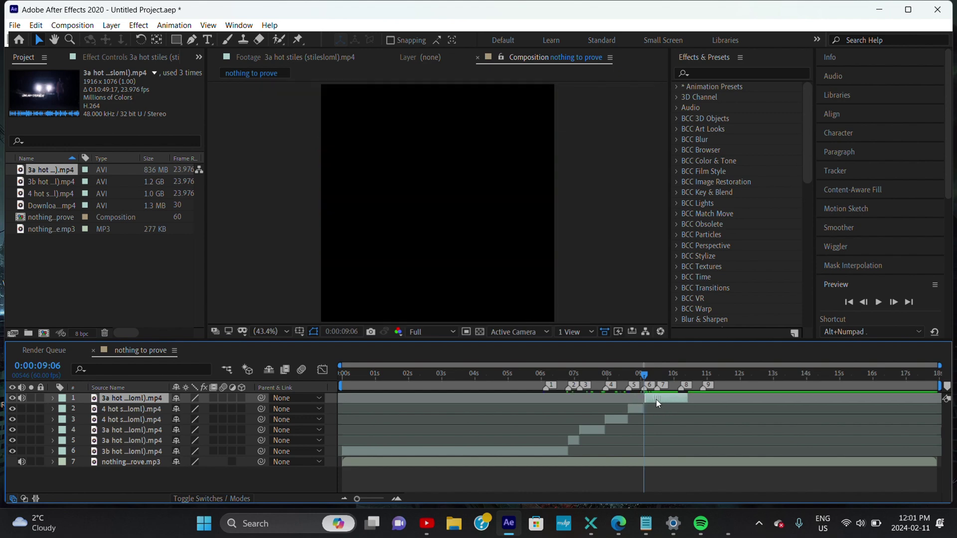
left_click(658, 375)
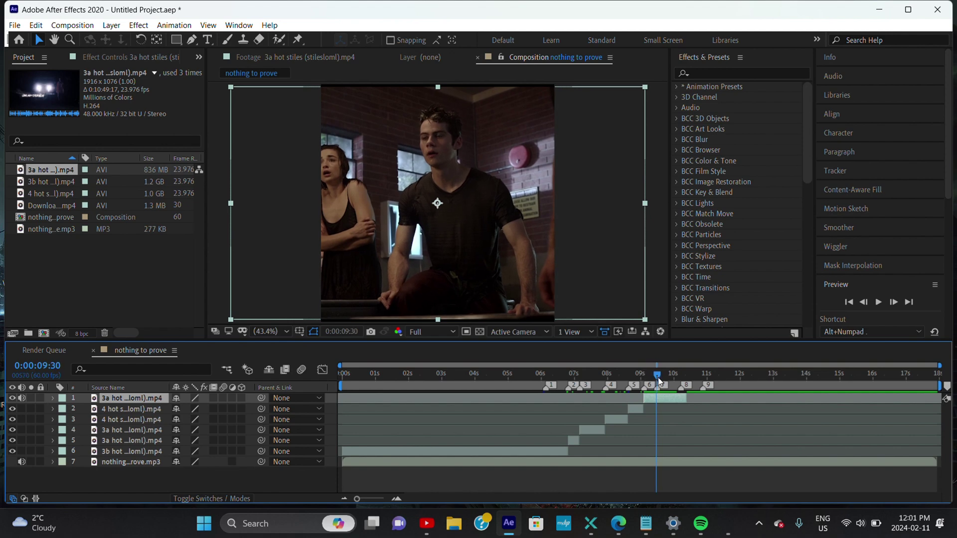
left_click(863, 303)
key("alt+bracketright")
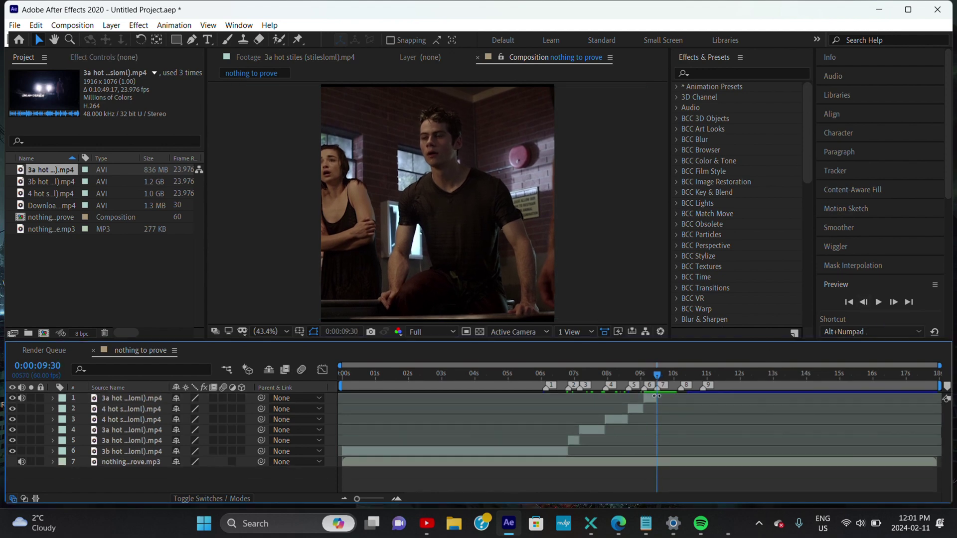
key("shift+Page_Up")
Step: Scale the 3a clip to 124%, then preview the 4 hot stiles footage around 3:40
key("s")
left_click_drag(205, 427, 215, 420)
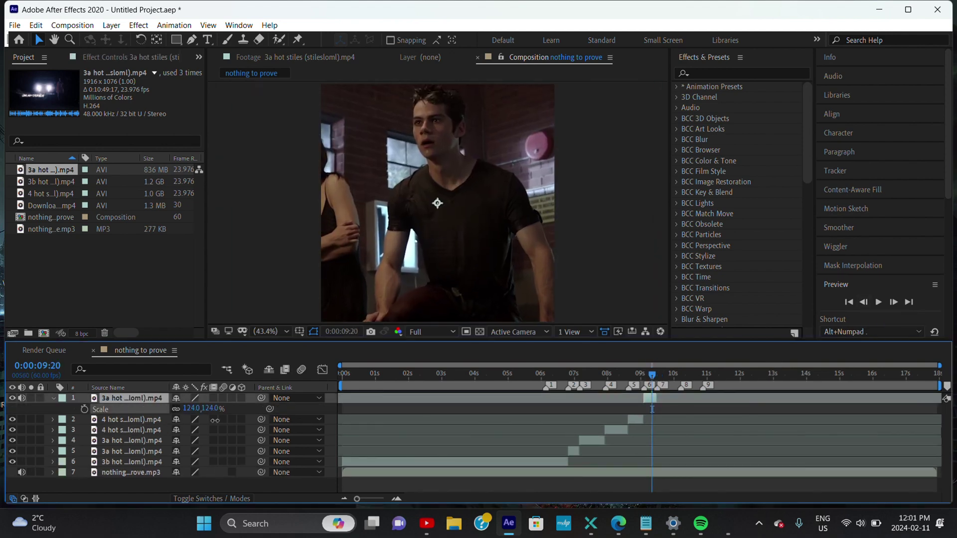
left_click(53, 398)
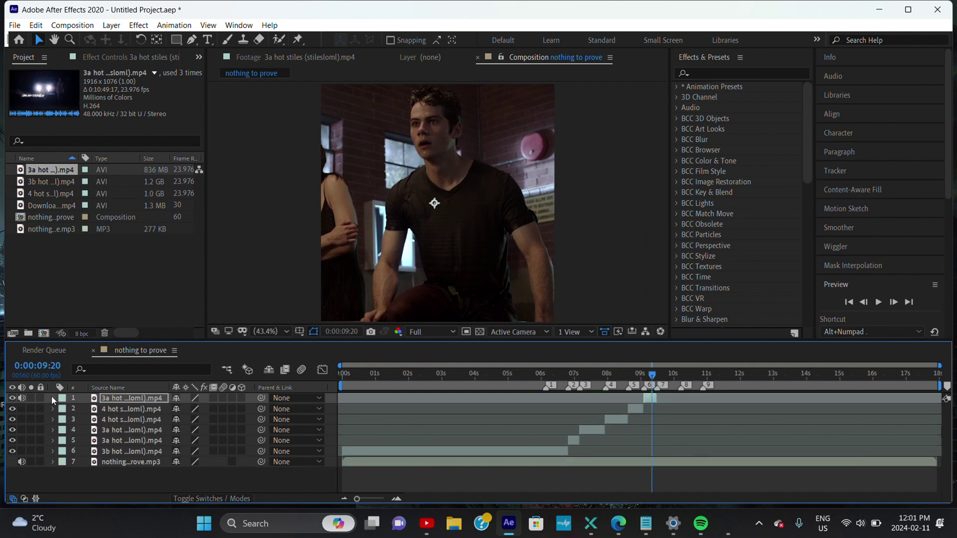
double_click(52, 193)
mouse_move(331, 308)
left_mouse_down()
mouse_move(363, 324)
mouse_move(361, 312)
mouse_move(383, 310)
mouse_move(316, 319)
left_mouse_up()
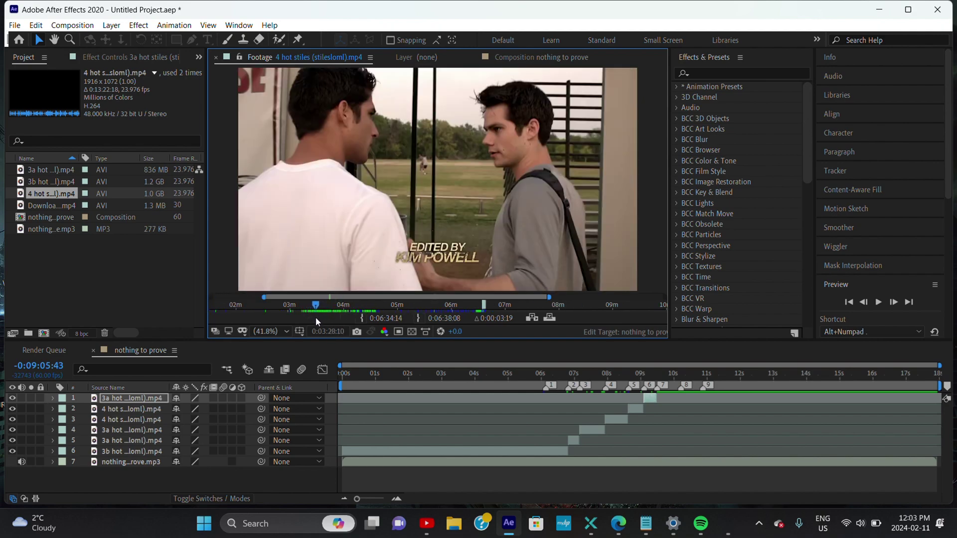
Step: Overlay the marked 4 hot stiles range at 9:32 and trim its start to the playhead
left_click(657, 376)
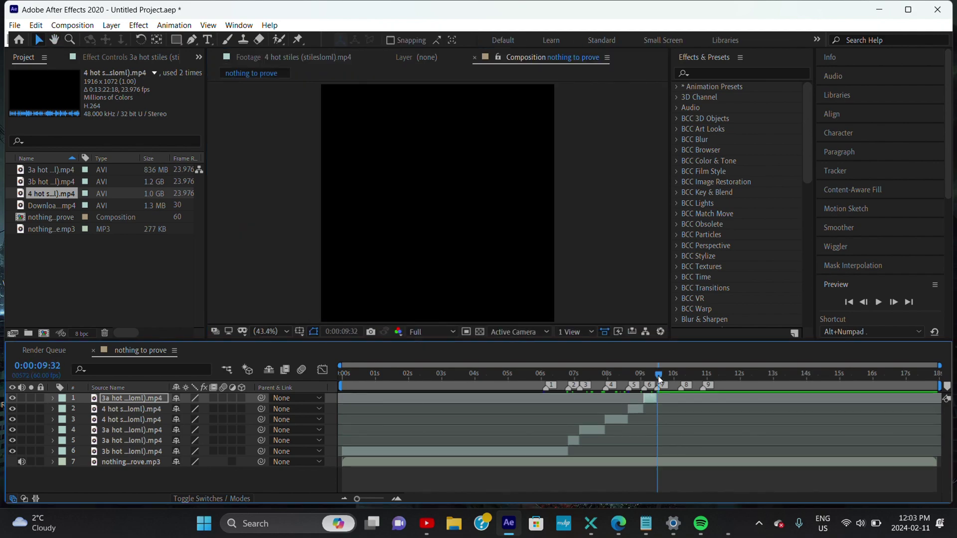
double_click(61, 194)
left_click(573, 316)
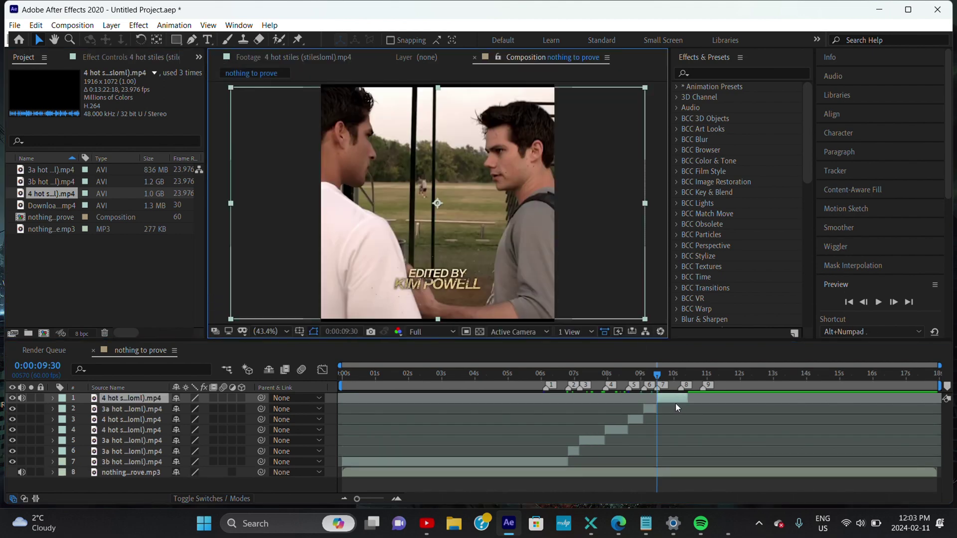
left_click_drag(674, 401, 668, 395)
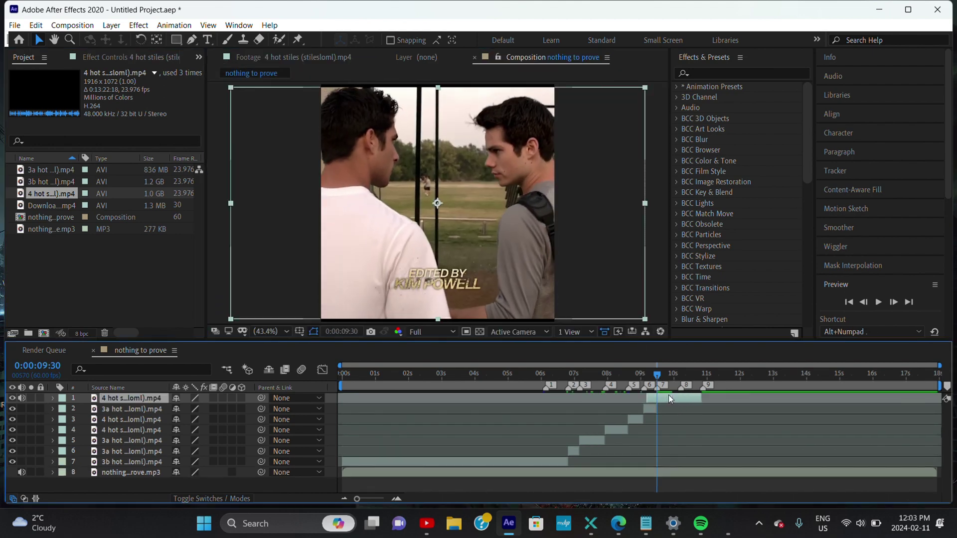
key("alt+bracketleft")
Step: Trim the new shot to end just past 10 seconds and scale it to 111%
left_click(682, 375)
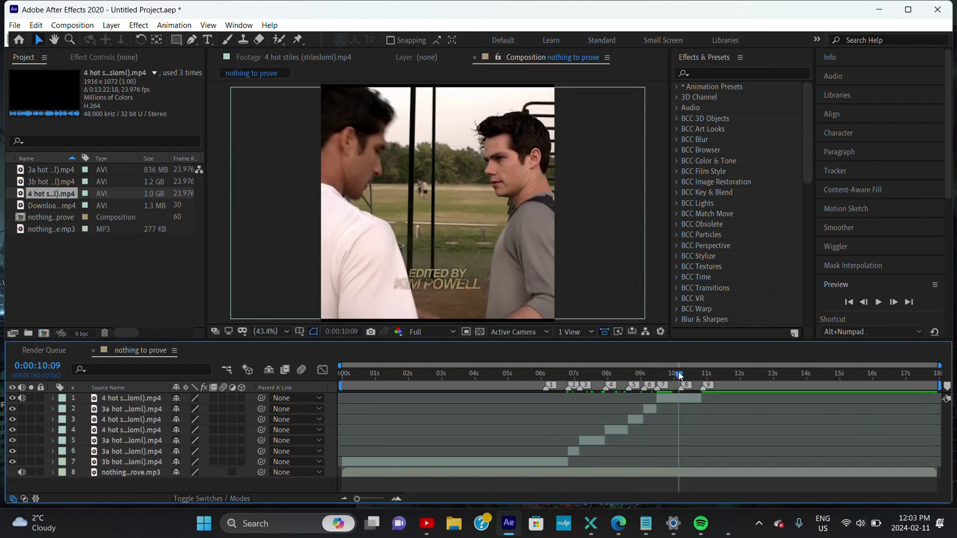
left_click(674, 397)
key("alt+bracketright")
key("s")
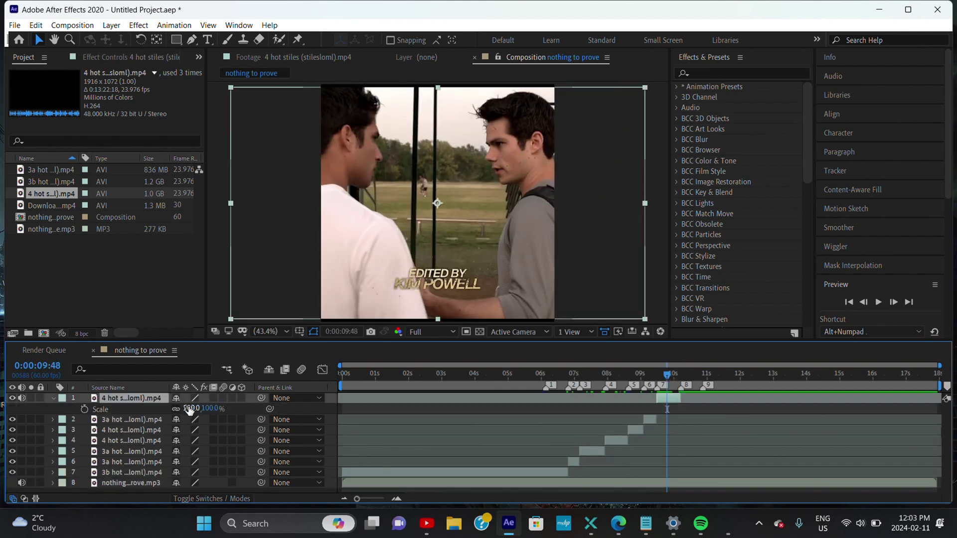
mouse_move(190, 409)
left_mouse_down()
mouse_move(677, 383)
mouse_move(183, 409)
left_mouse_up()
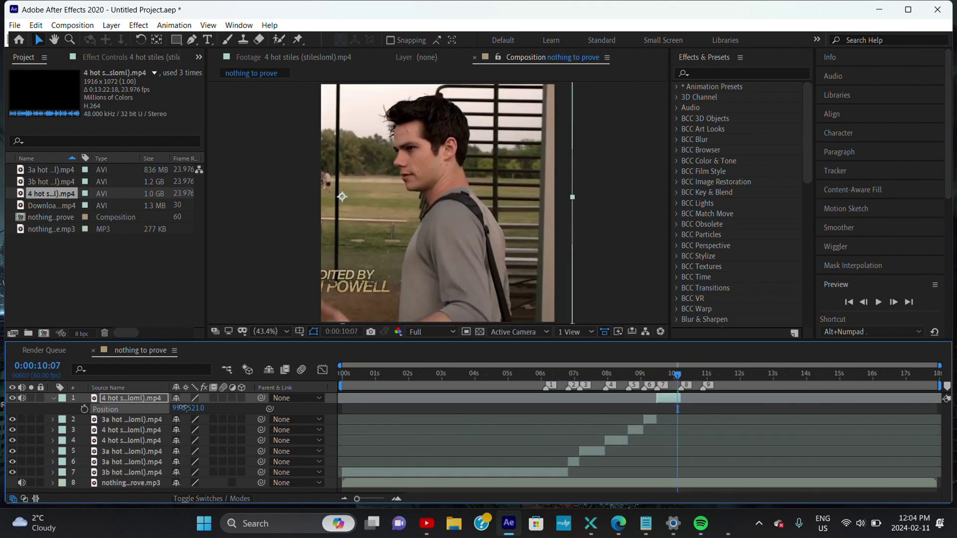
left_click(55, 398)
Step: Move to 10:13 and scrub the 4 hot stiles source for another shot
left_click_drag(682, 376, 680, 376)
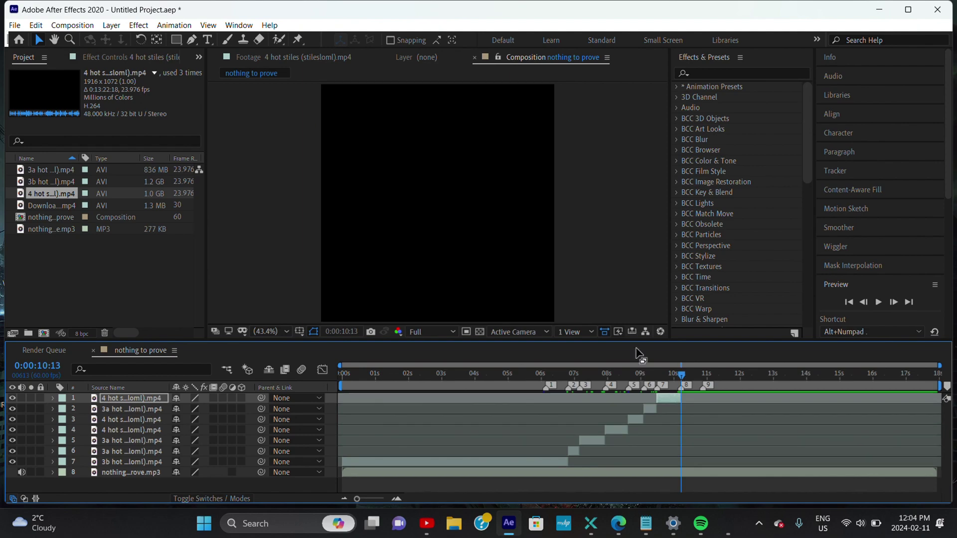
double_click(60, 195)
left_click_drag(279, 304, 366, 305)
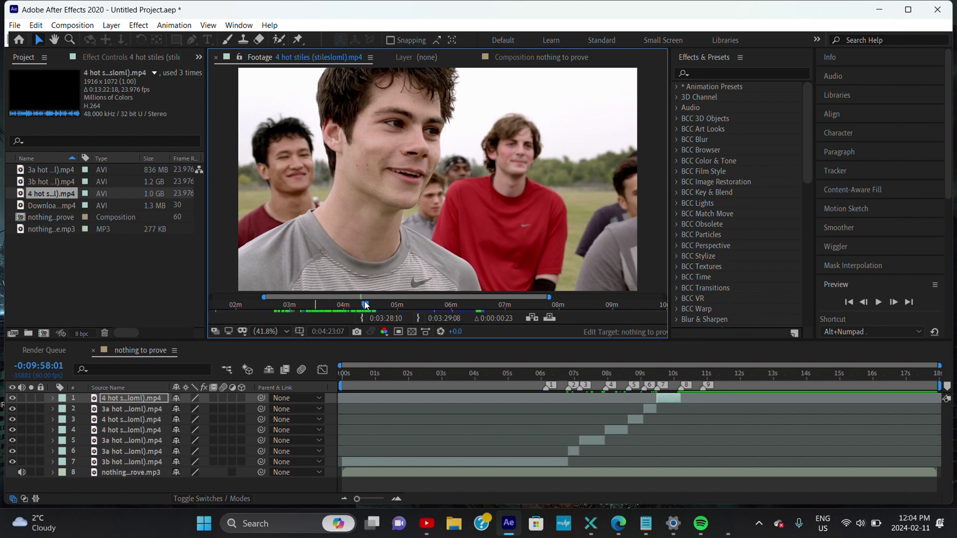
Step: Find the number 24 jersey shot and overlay it into the comp at 10:13
key("space")
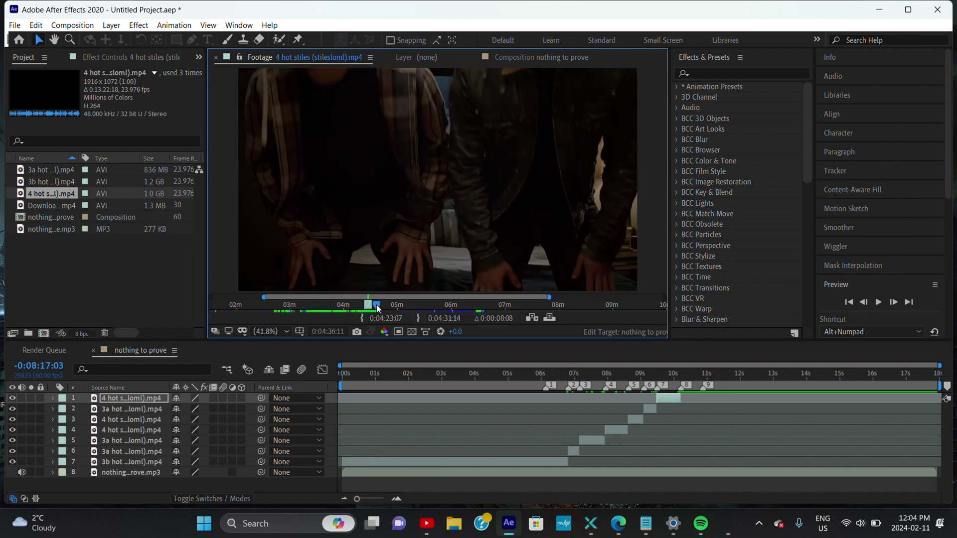
left_click_drag(376, 304, 470, 293)
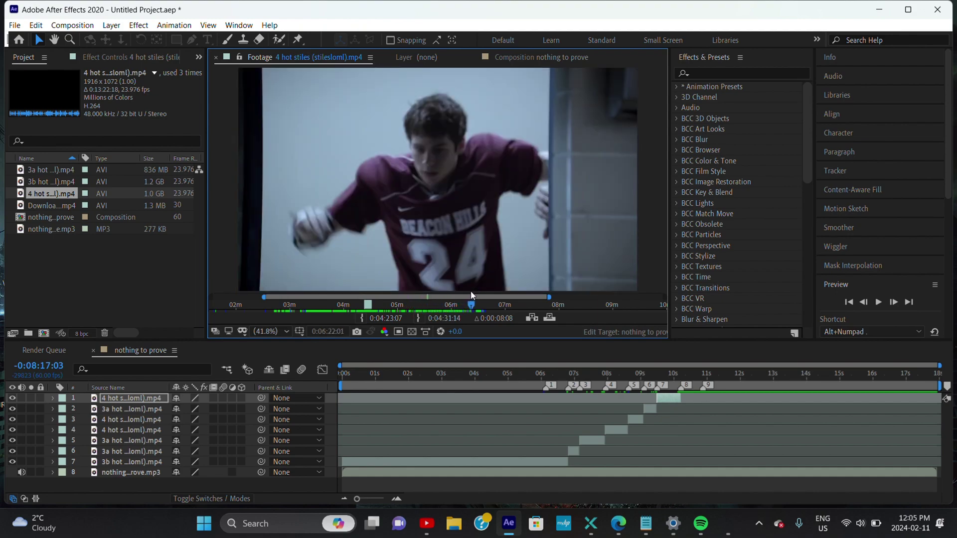
left_click(418, 318)
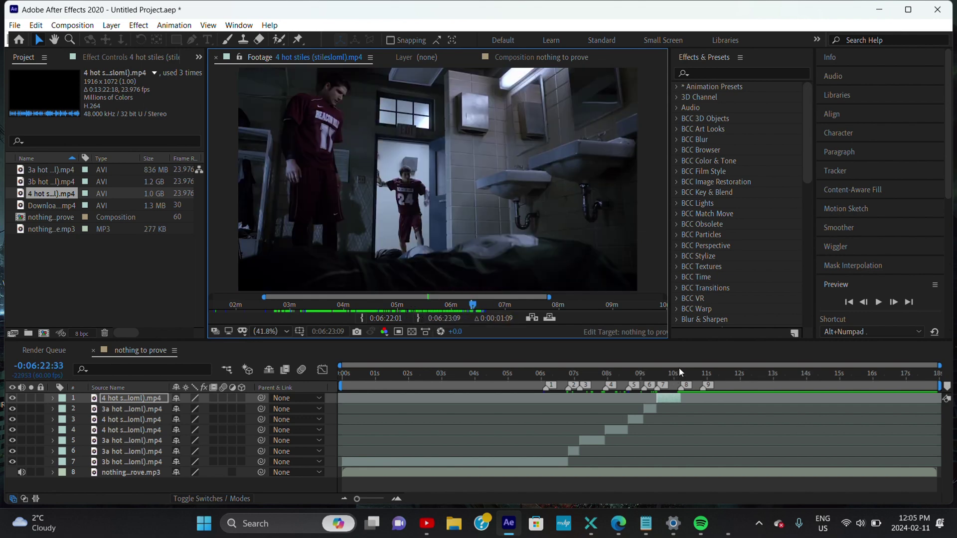
left_click(680, 370)
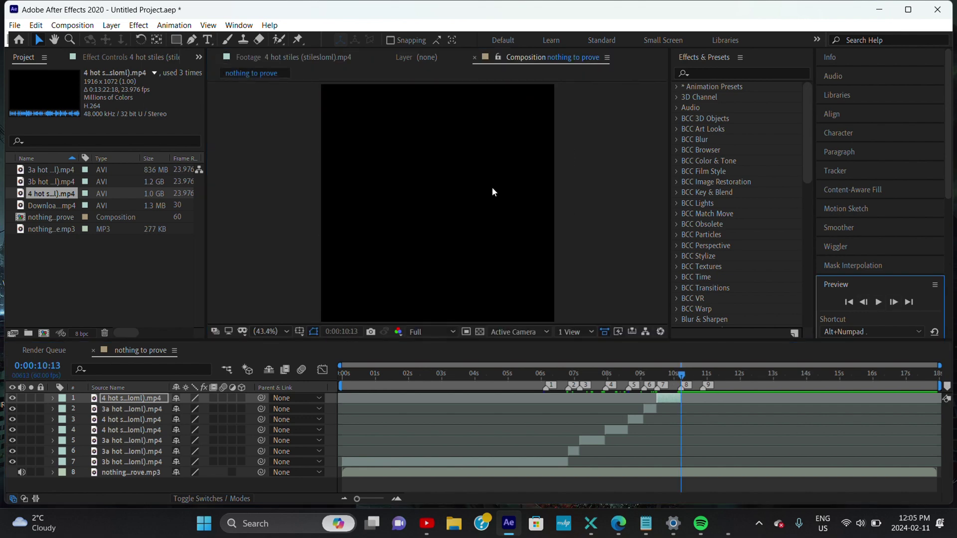
key("ctrl+slash")
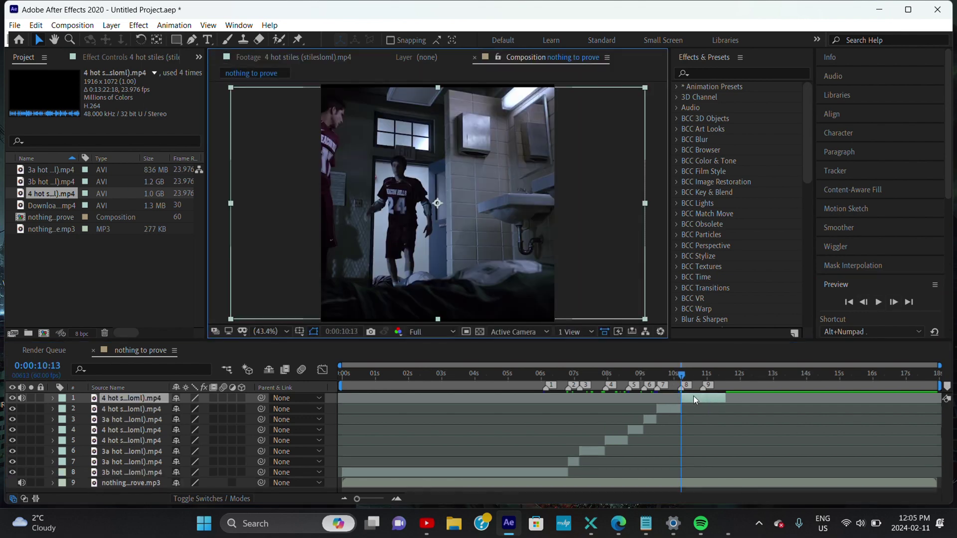
Step: Trim the jersey shot to end at 10:52
left_click(685, 387)
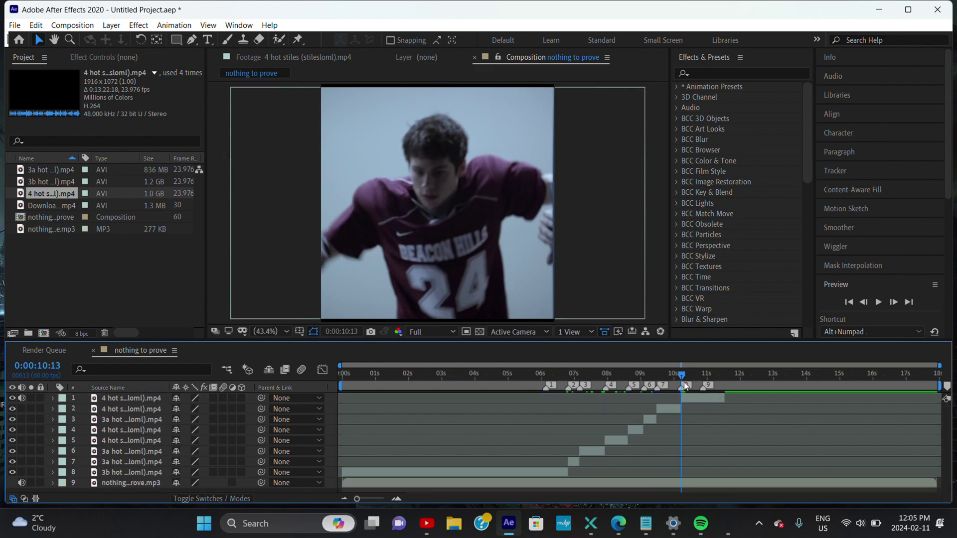
left_click(702, 373)
left_click(700, 402)
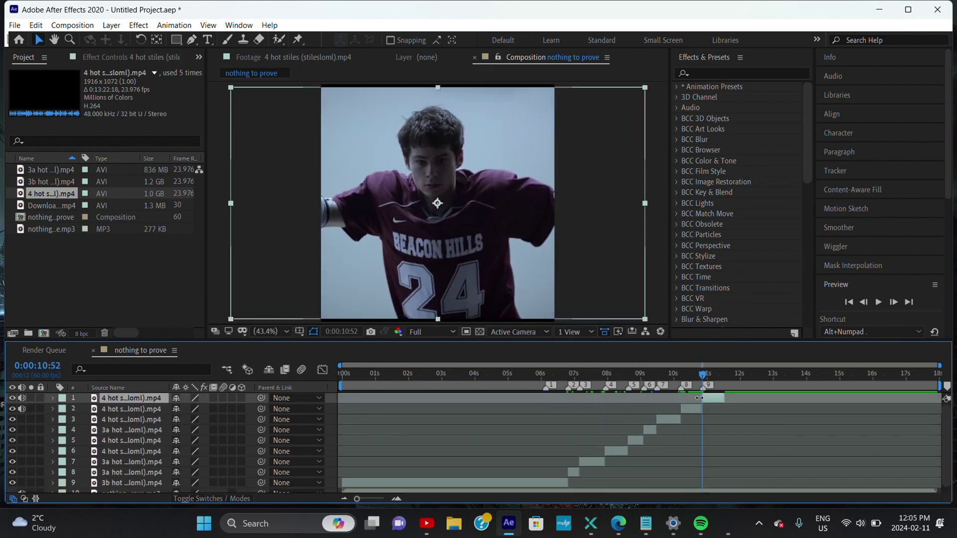
key("alt+bracketright")
Step: Raise the jersey shot to Position Y 510, then preview the edit from 4:35
left_click(692, 373)
left_click(691, 397)
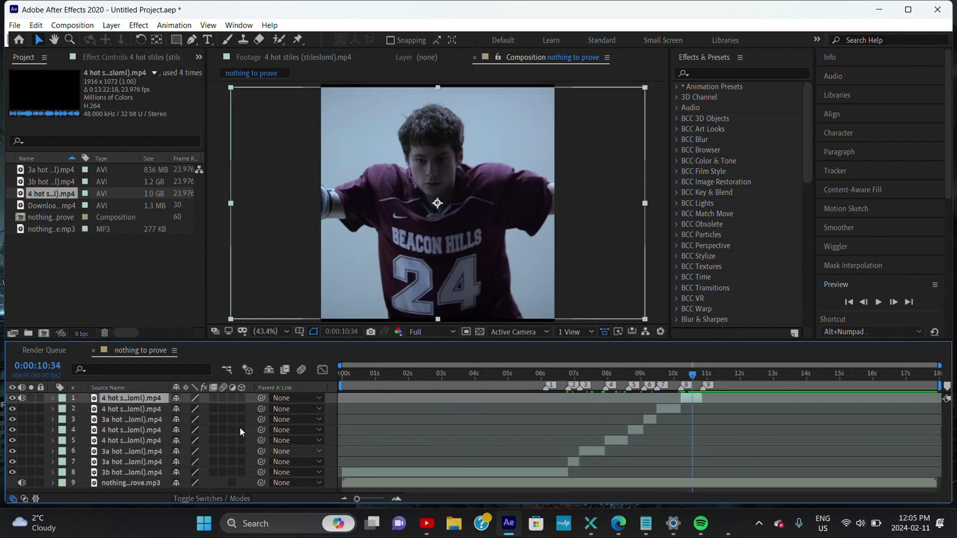
key("s")
left_click_drag(192, 407, 181, 408)
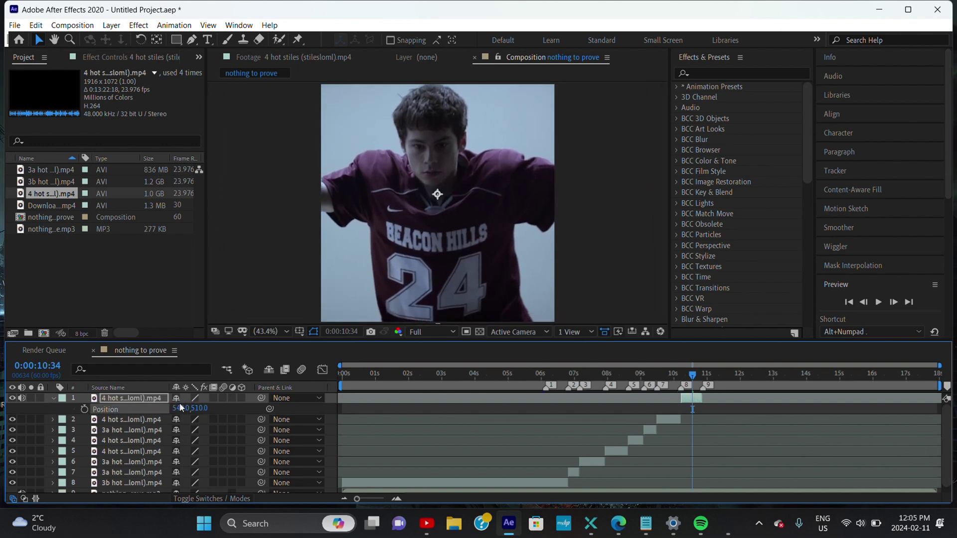
left_click(53, 398)
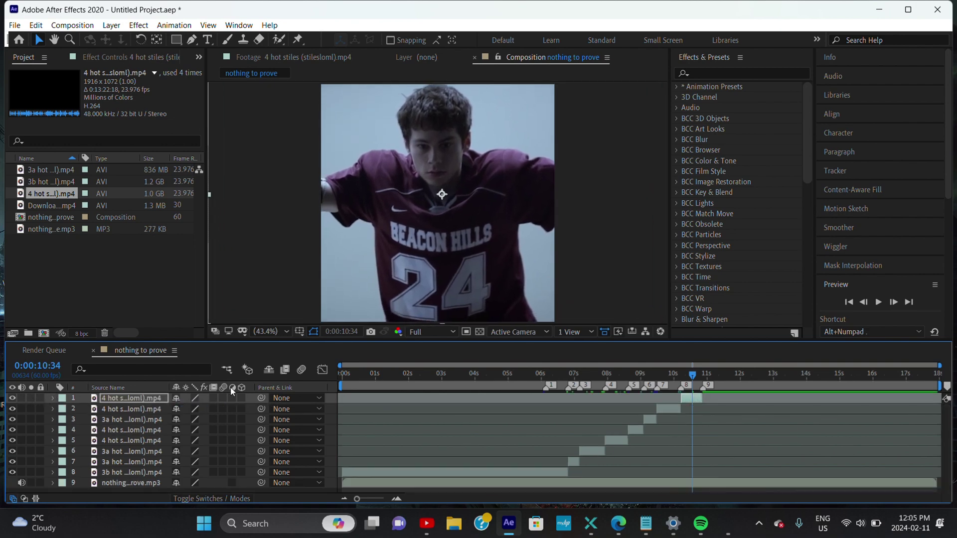
left_click(494, 374)
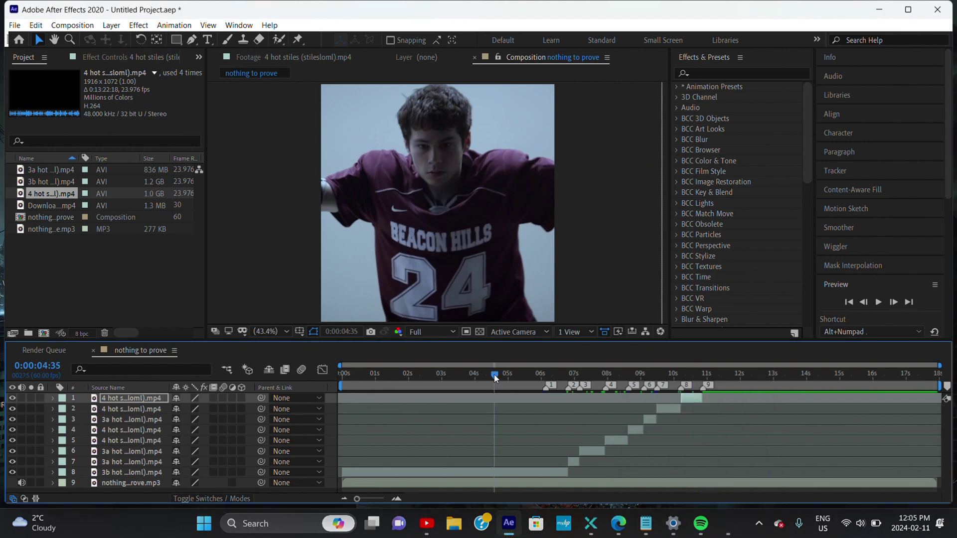
key("space")
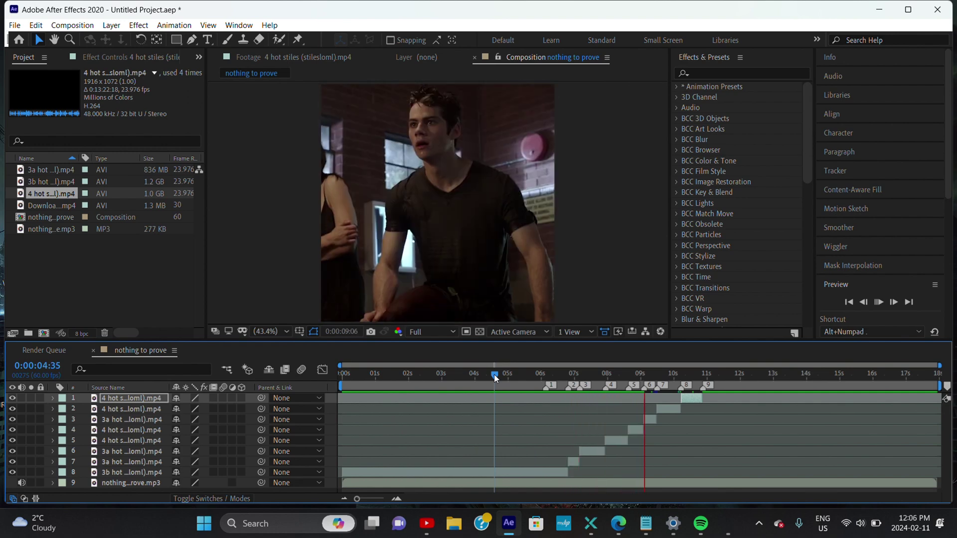
Step: Preview the edit twice, restarting playback from 6:05
key("space")
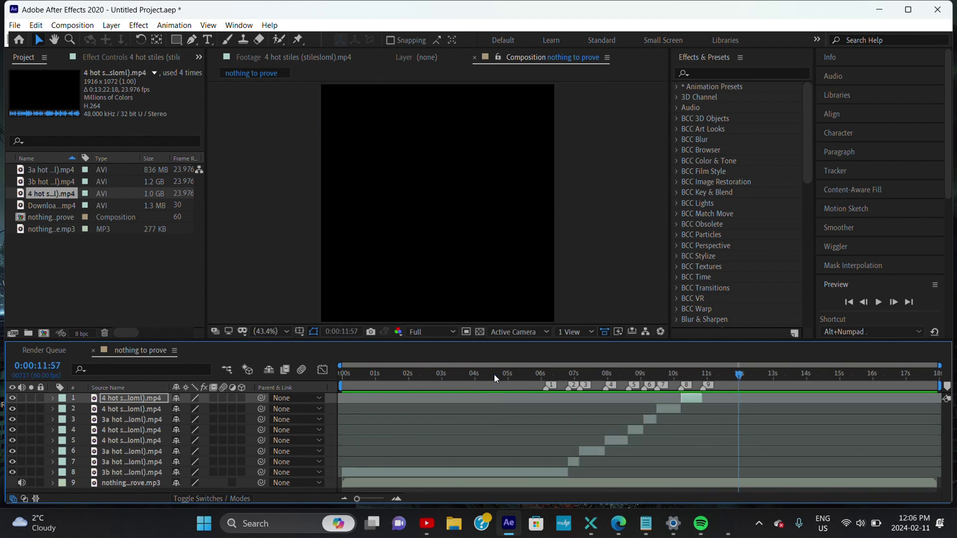
key("space")
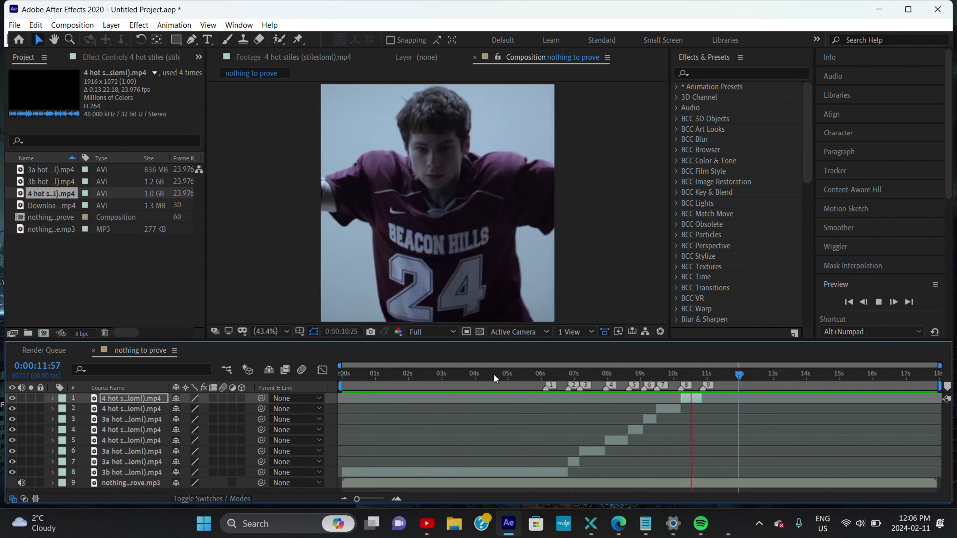
key("space")
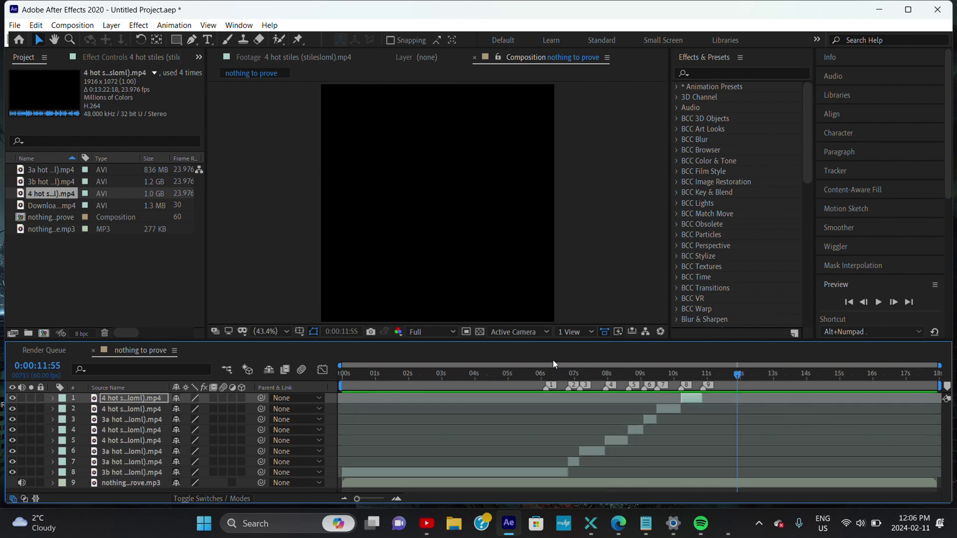
left_click(544, 373)
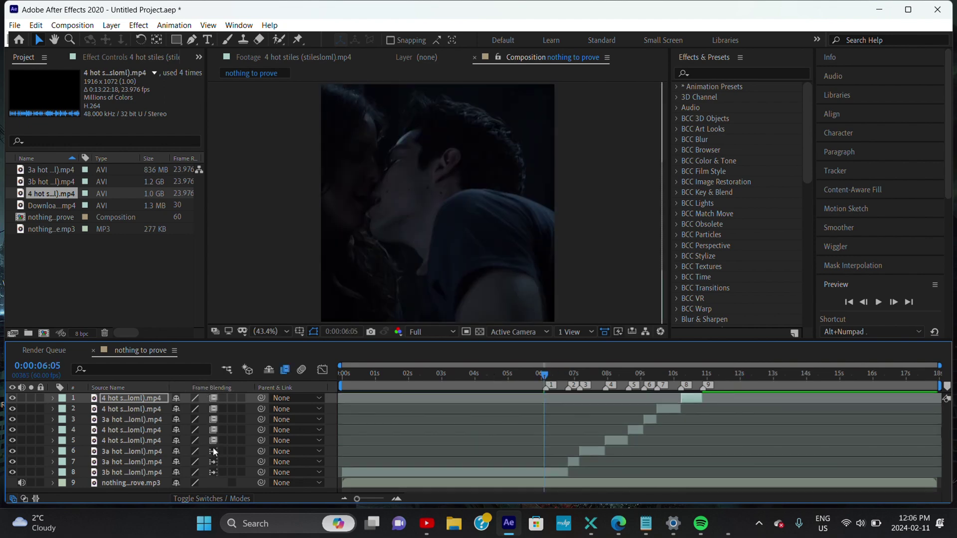
key("space")
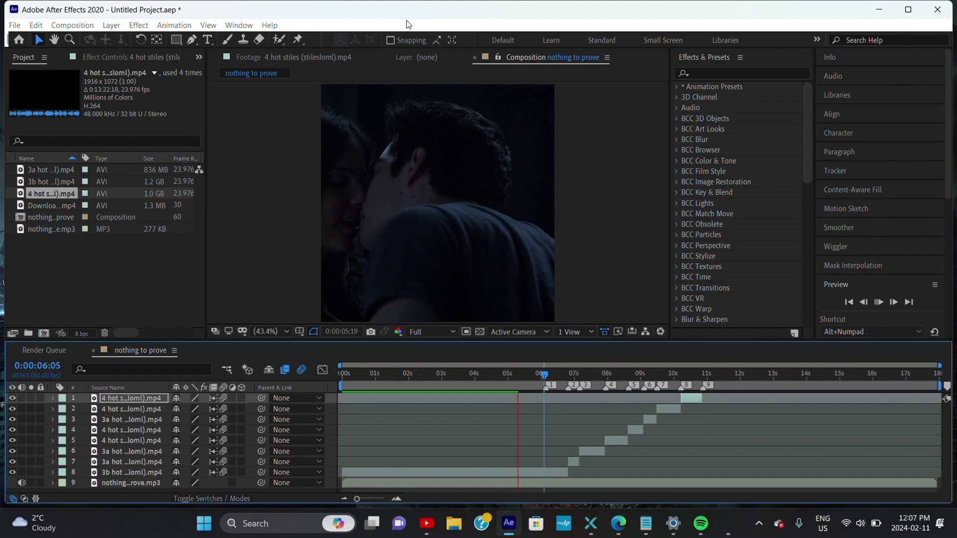
Step: Pre-compose the three top clip layers one by one, then preview the edit with the precomps
right_click(650, 420)
left_click(679, 348)
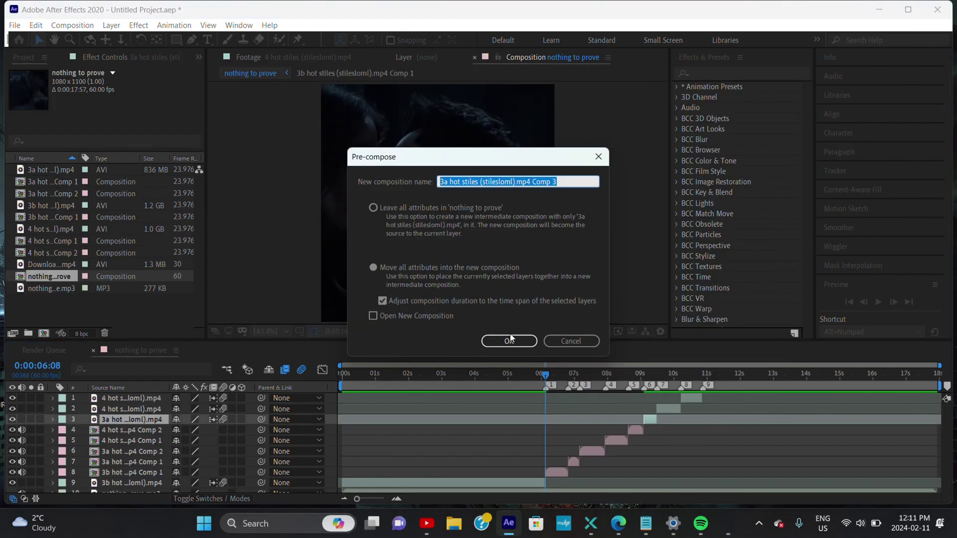
left_click(508, 341)
right_click(668, 408)
left_click(712, 344)
left_click(508, 341)
right_click(692, 398)
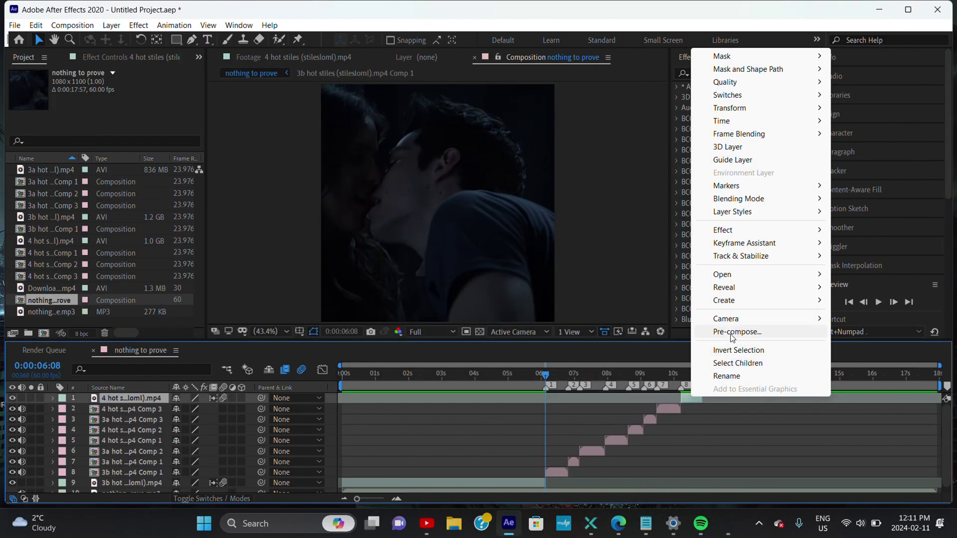
left_click(732, 332)
left_click(509, 340)
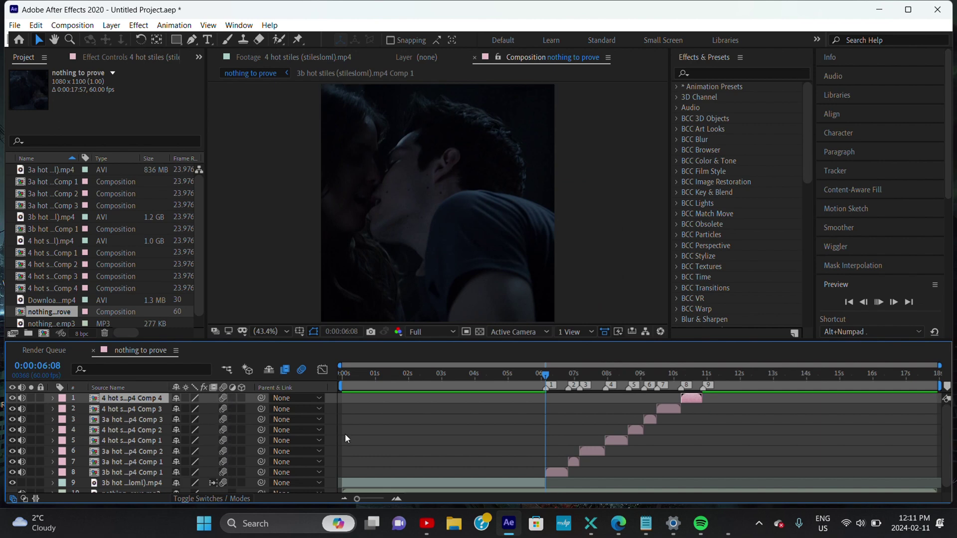
key("space")
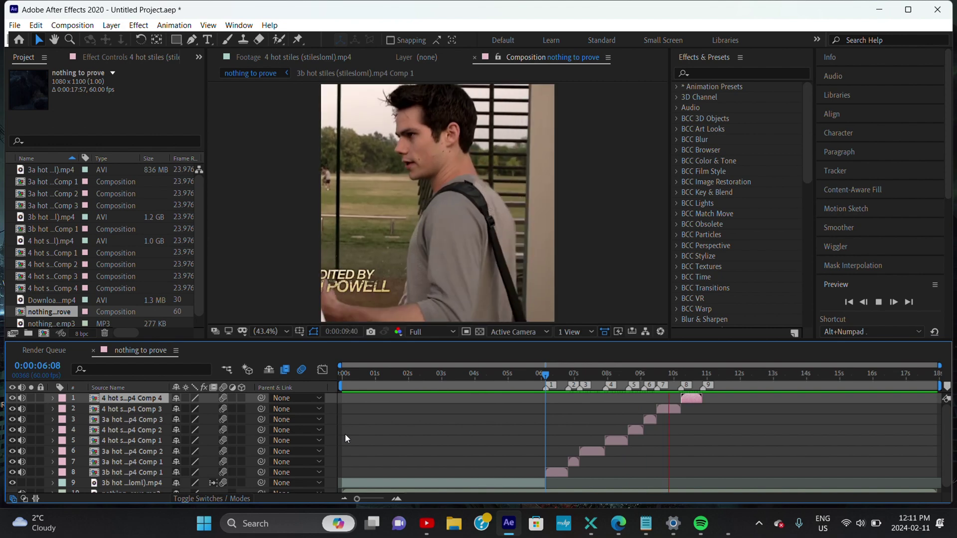
left_click(545, 376)
Step: Apply the dffx twixtor 1 preset to layer 8, the 3b clip
left_click(742, 73)
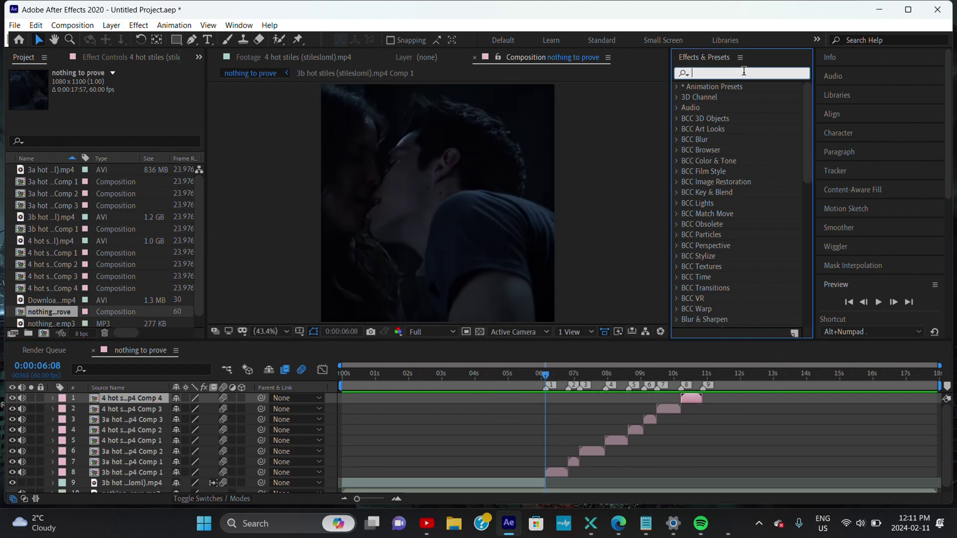
type("twix")
left_click(555, 472)
left_click(897, 312)
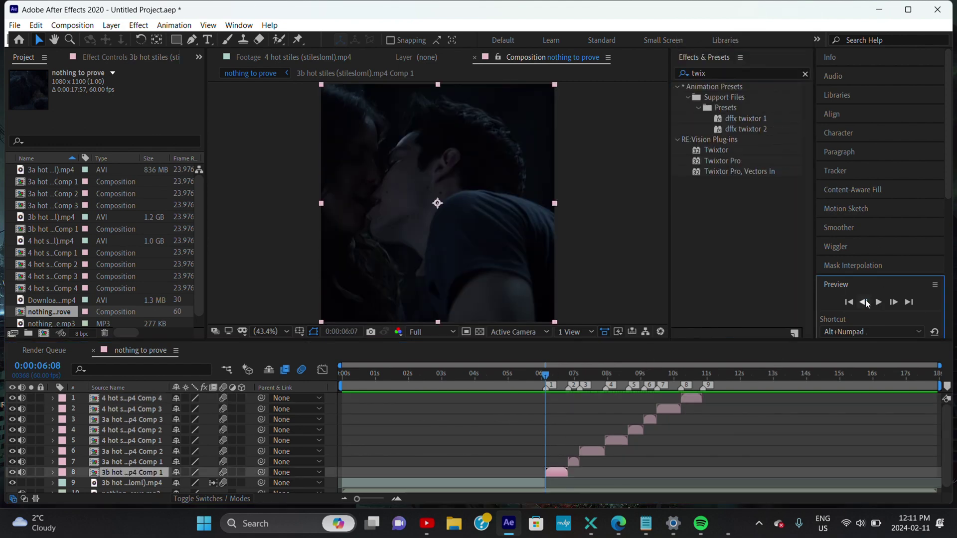
left_click_drag(743, 118, 74, 471)
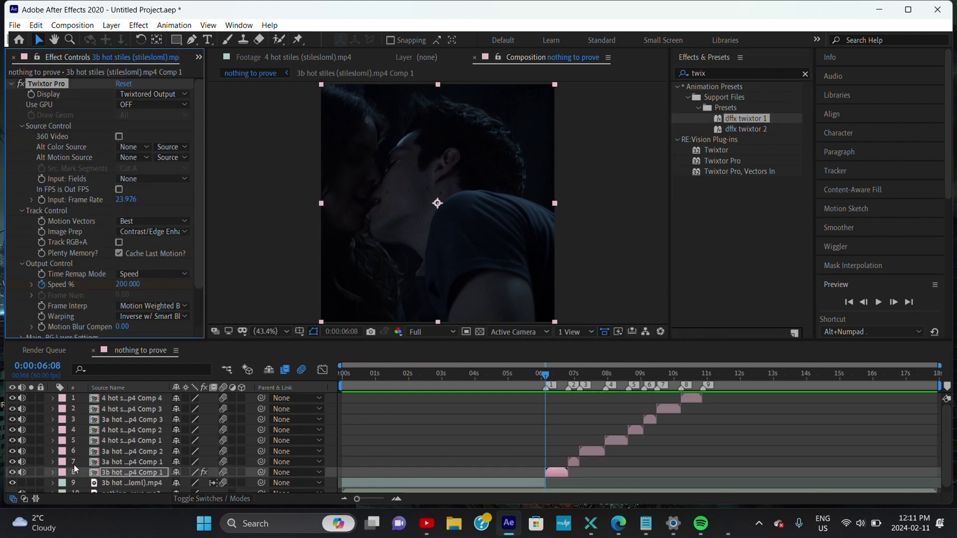
Step: Align layer 8's Twixtor Speed % keyframes so the ramp ends at its cut
left_click(84, 462)
key("k")
key("k")
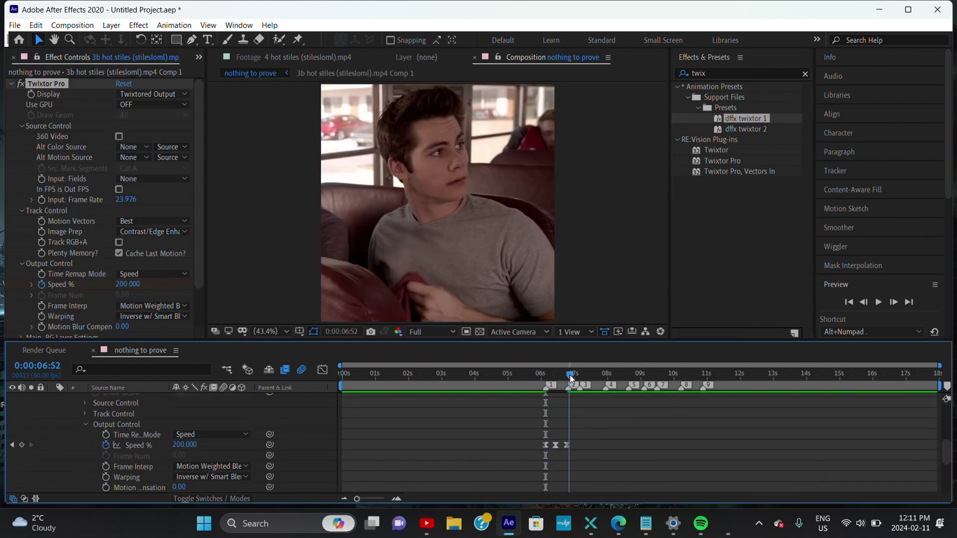
left_click(866, 305)
left_click(887, 304)
left_click(887, 304)
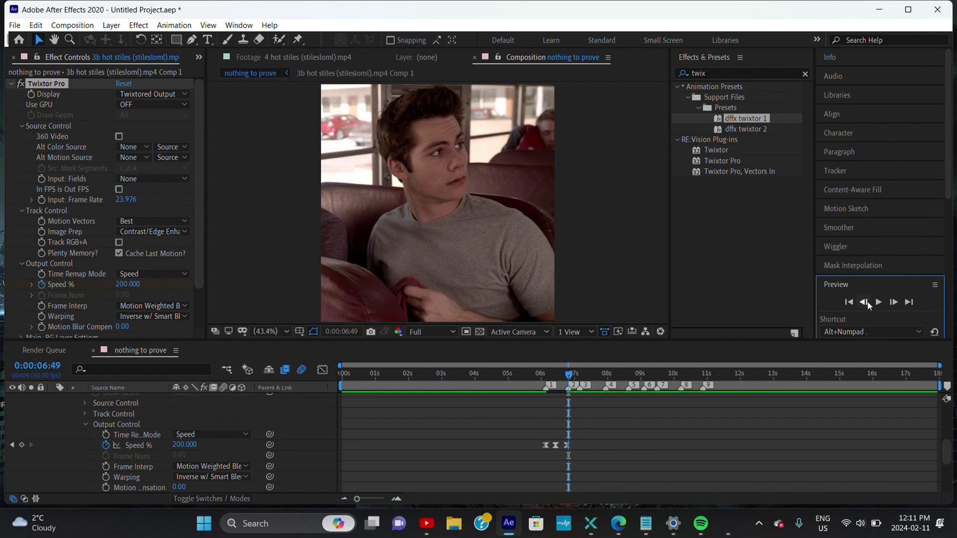
left_click(582, 448)
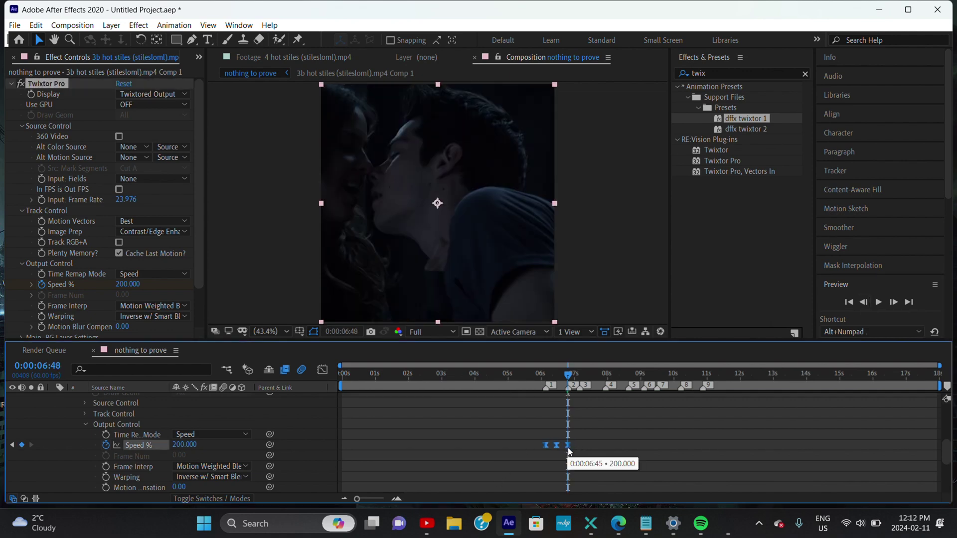
Step: Save the project as stiles.aep and collapse layer 8 in the timeline
key("ctrl+s")
type("stiles")
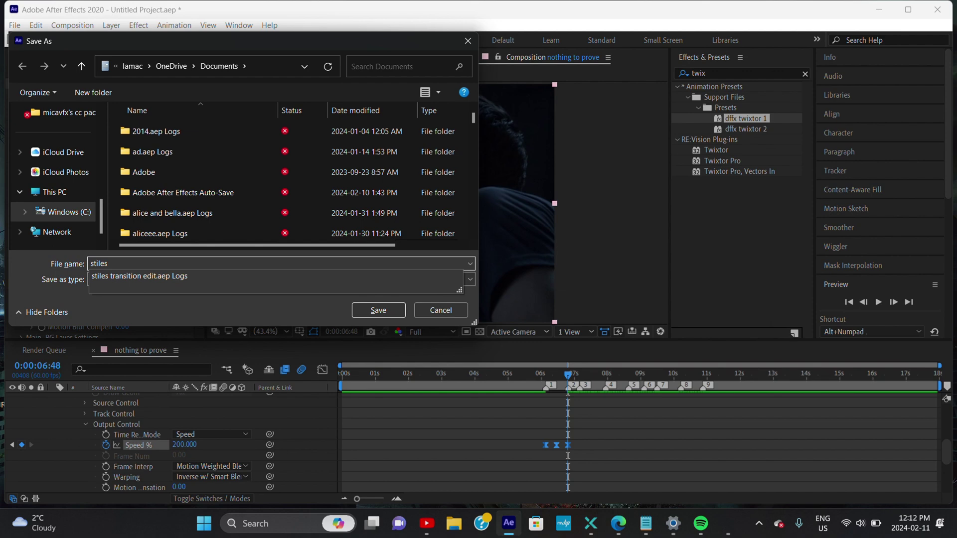
key("Return")
scroll(169, 438, "up", 3)
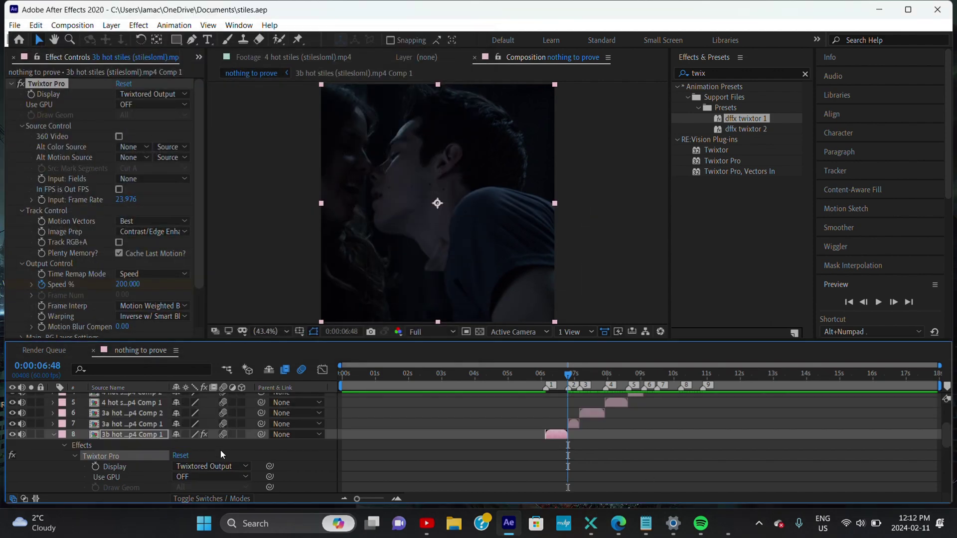
left_click(72, 443)
left_click(64, 435)
left_click(53, 424)
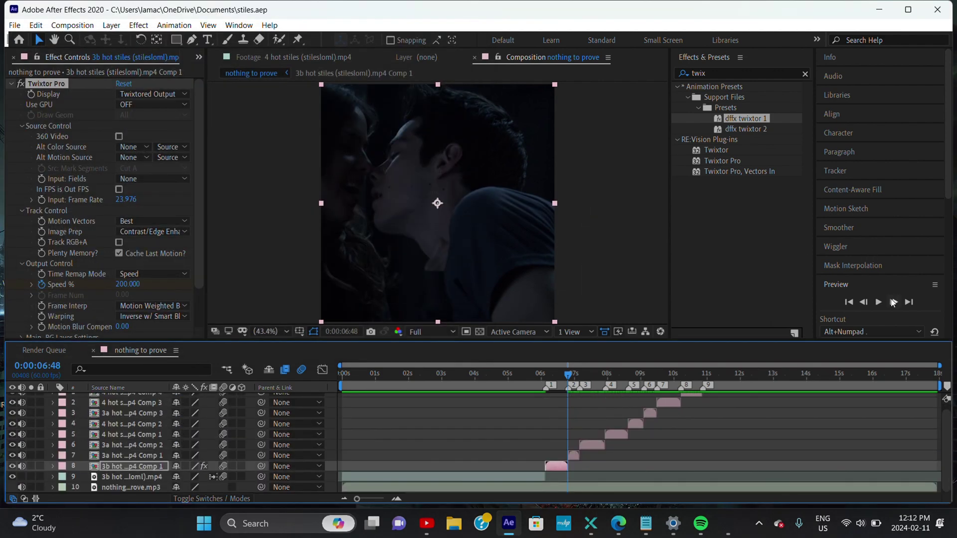
left_click(893, 302)
Step: Give layer 7 the Twixtor speed ramp with its last Speed % keyframe at the cut
left_click(573, 455)
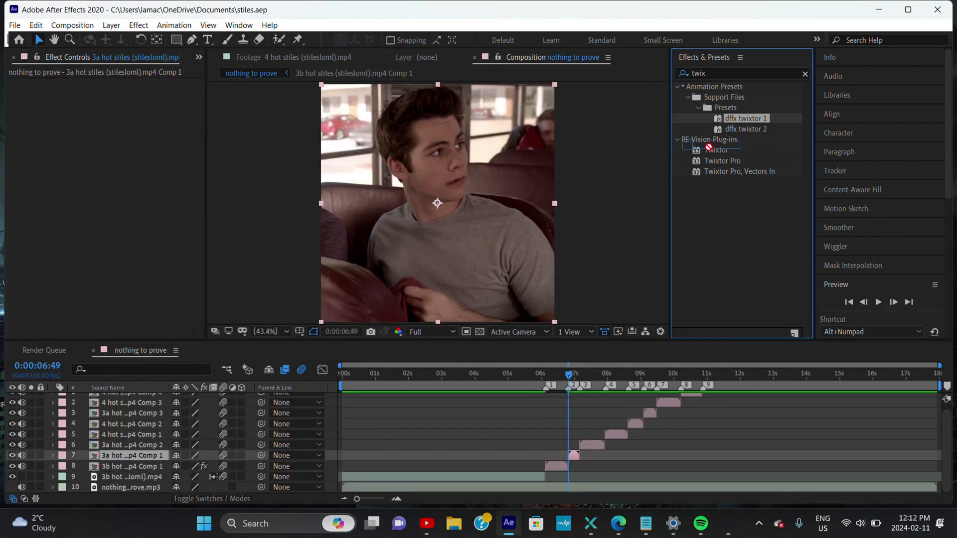
key("e")
left_click(74, 469)
left_click(85, 462)
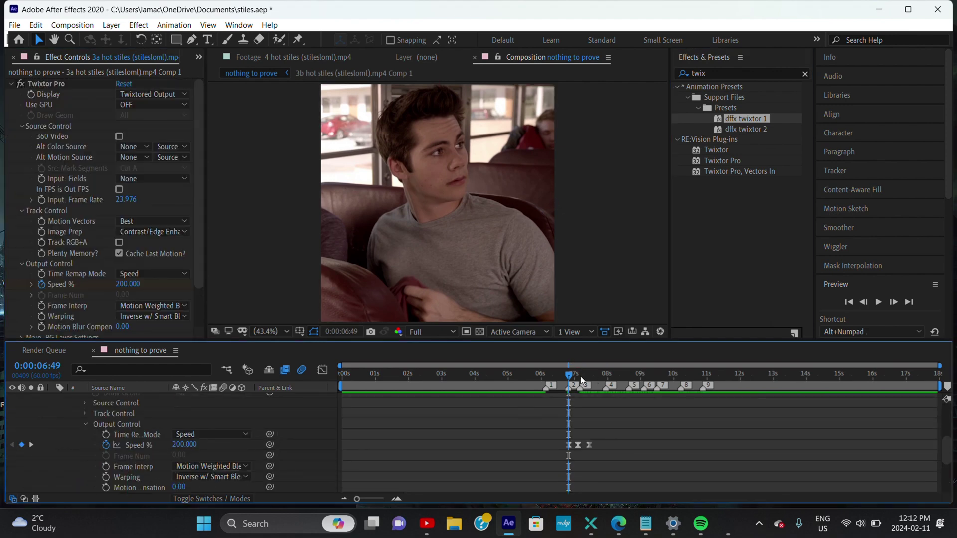
key("k")
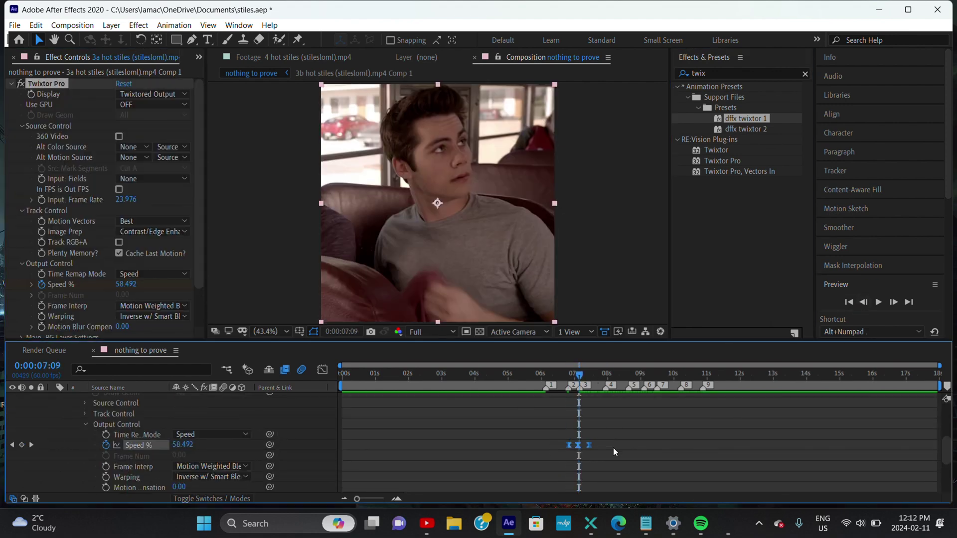
left_click_drag(581, 447, 583, 447)
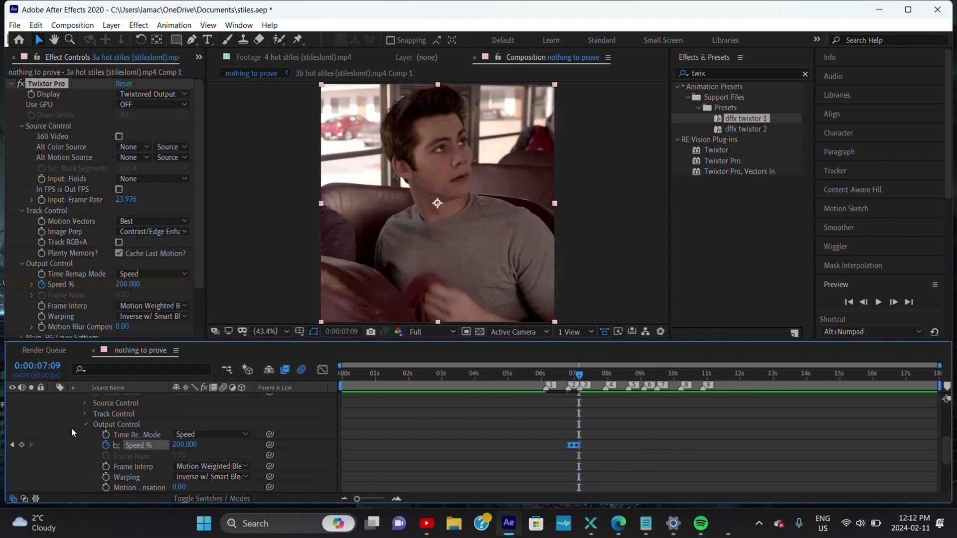
right_click(70, 427)
left_click(67, 447)
left_click(893, 302)
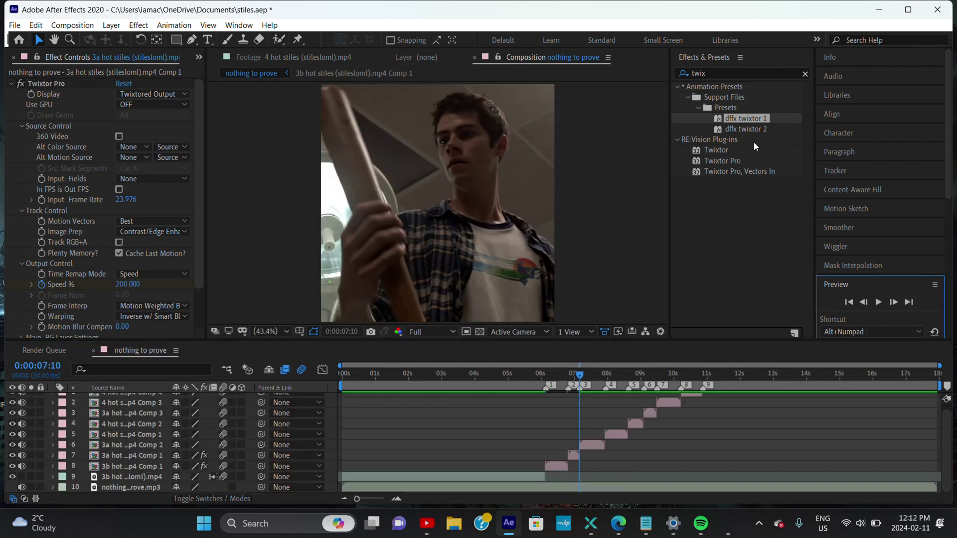
Step: Apply the Twixtor ramp to layer 6 and move its last Speed % keyframe to the clip's end
left_click(594, 464)
left_click(592, 444)
key("ctrl+v")
left_click(73, 456)
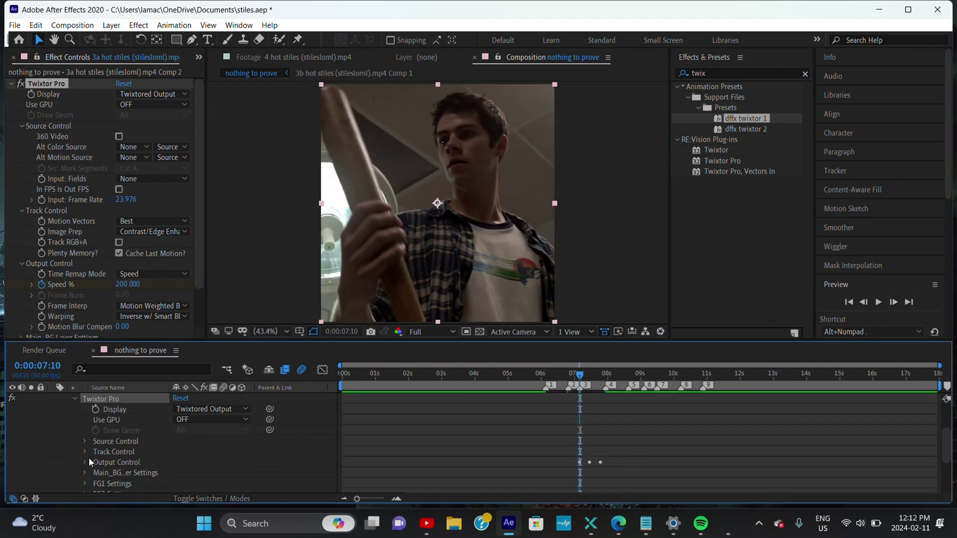
left_click(85, 461)
left_click(606, 374)
left_click(864, 302)
double_click(863, 302)
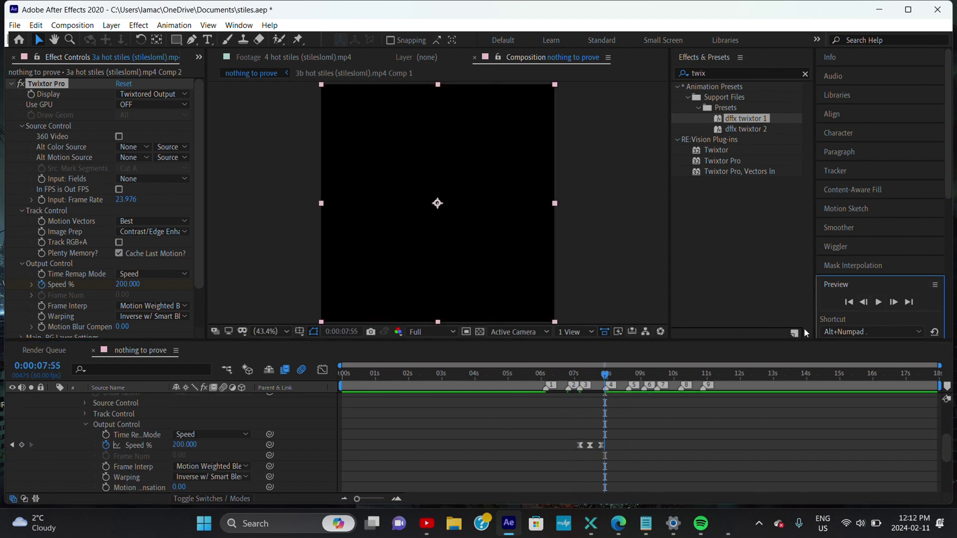
left_click(603, 445)
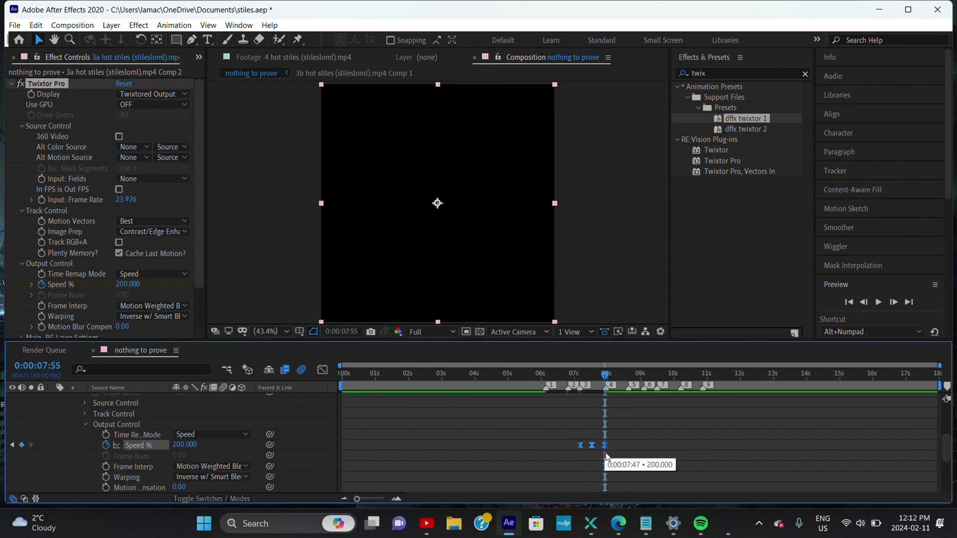
key("u")
left_click(893, 302)
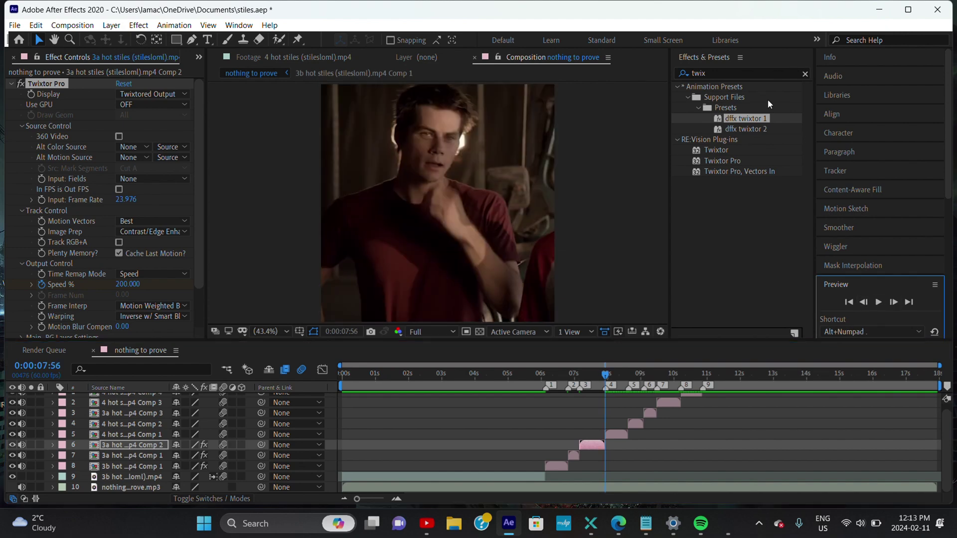
Step: Add the Twixtor ramp to layer 5, aligning its Speed % keyframes to the clip's end
left_click(616, 435)
left_click(53, 434)
left_click(63, 445)
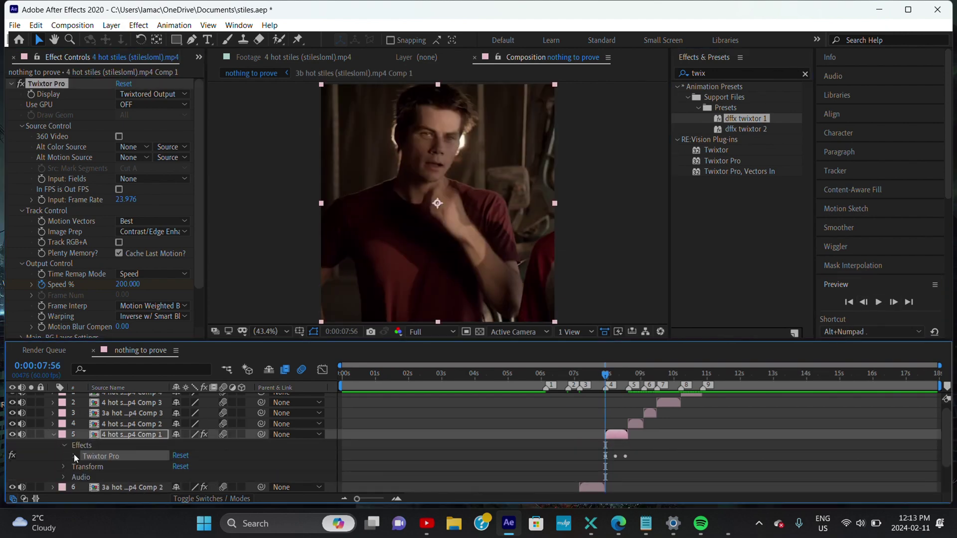
left_click(74, 455)
left_click(84, 454)
key("k")
left_click(863, 302)
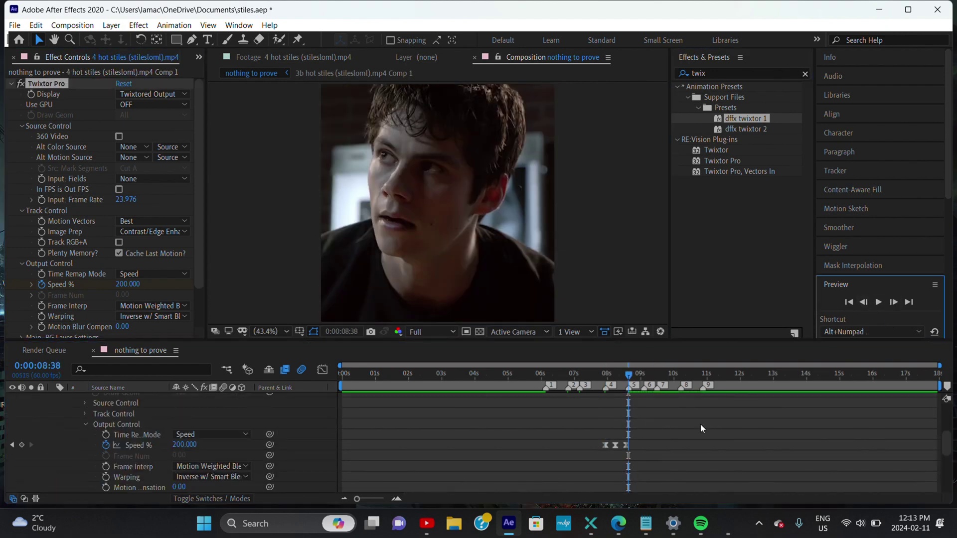
mouse_move(613, 424)
left_mouse_down()
mouse_move(665, 453)
mouse_move(629, 449)
left_mouse_up()
key("e")
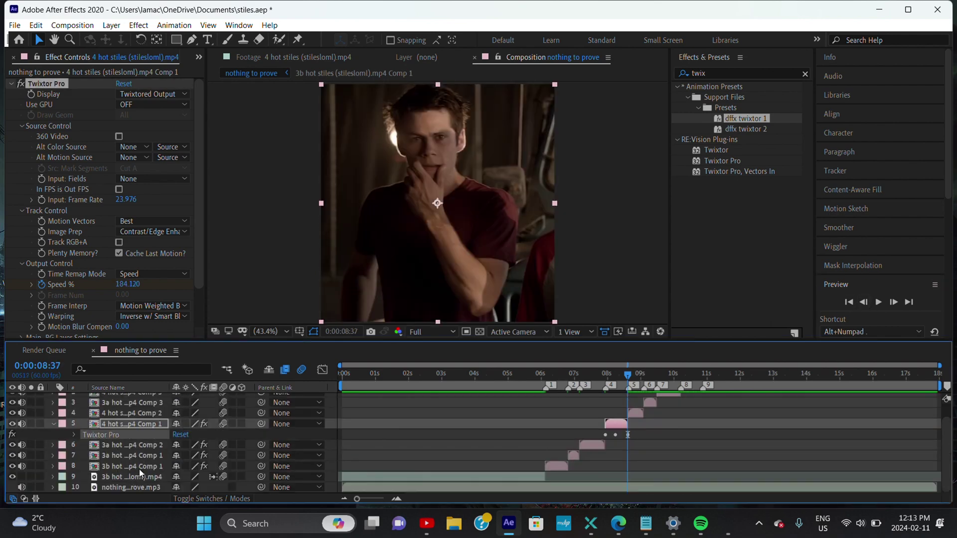
key("Page_Down")
Step: Squeeze layer 4's Twixtor speed ramp so it ends at the cut
key("ctrl+Up")
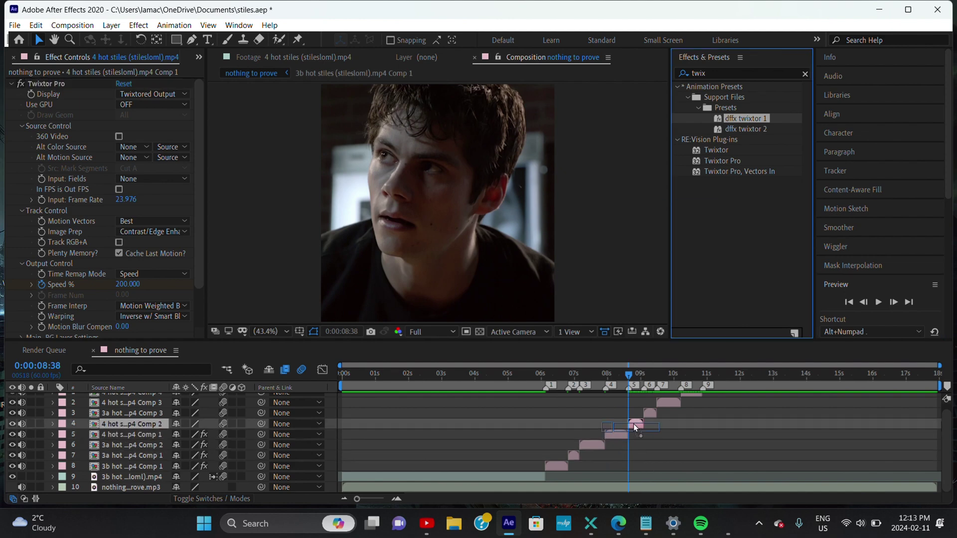
key("e")
left_click(73, 435)
scroll(82, 459, "down", 2)
key("space")
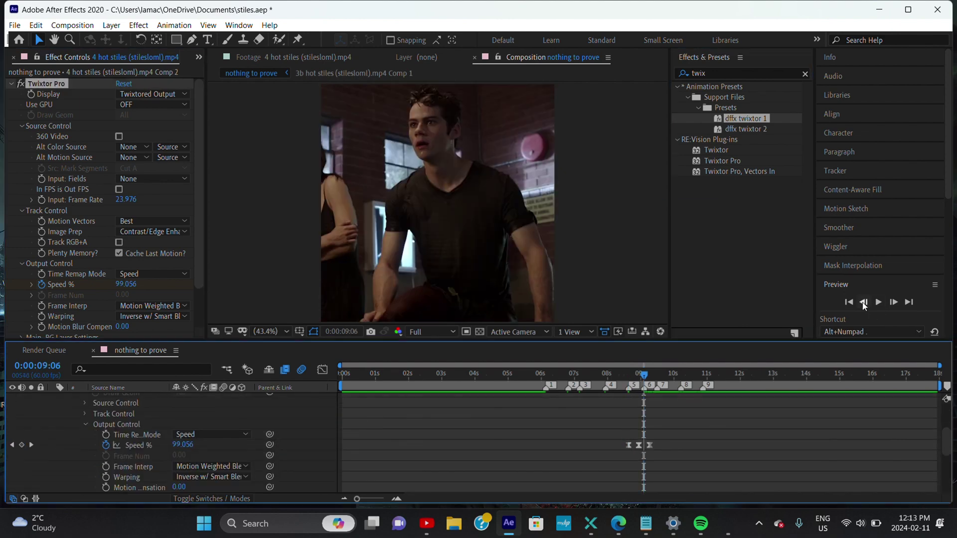
mouse_move(620, 439)
left_mouse_down()
mouse_move(661, 449)
mouse_move(643, 445)
left_mouse_up()
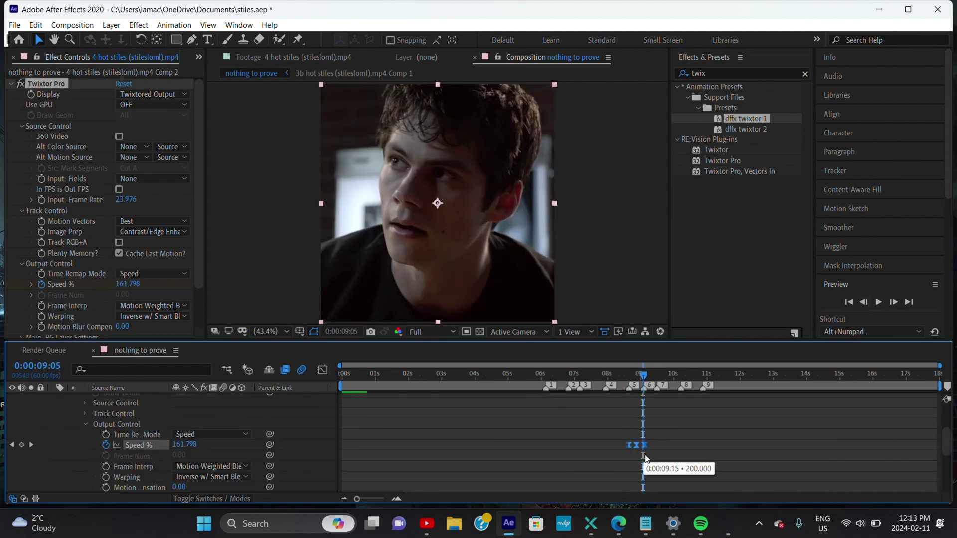
key("e")
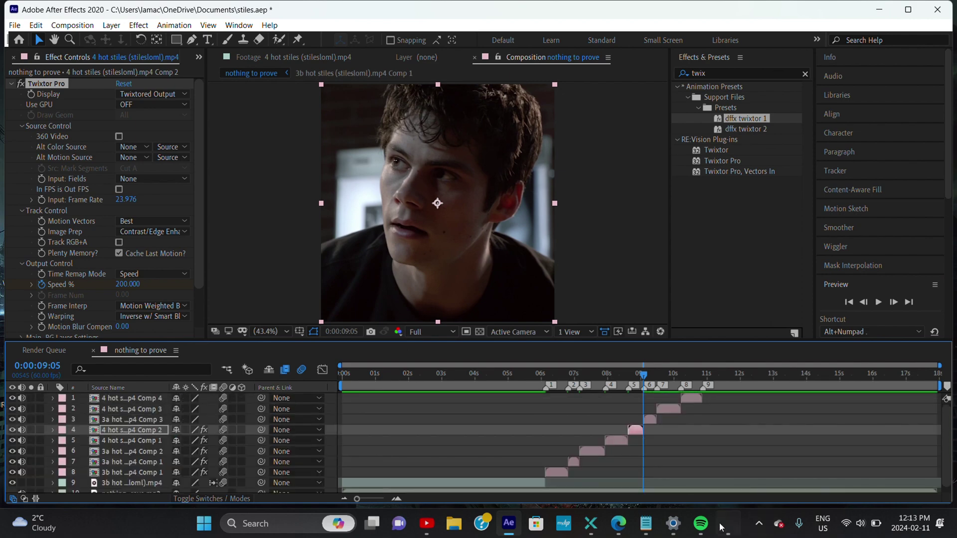
Step: Move layer 3's last Twixtor speed keyframe to the cut and preview the ramp
mouse_move(701, 523)
left_click(893, 302)
left_click(648, 419)
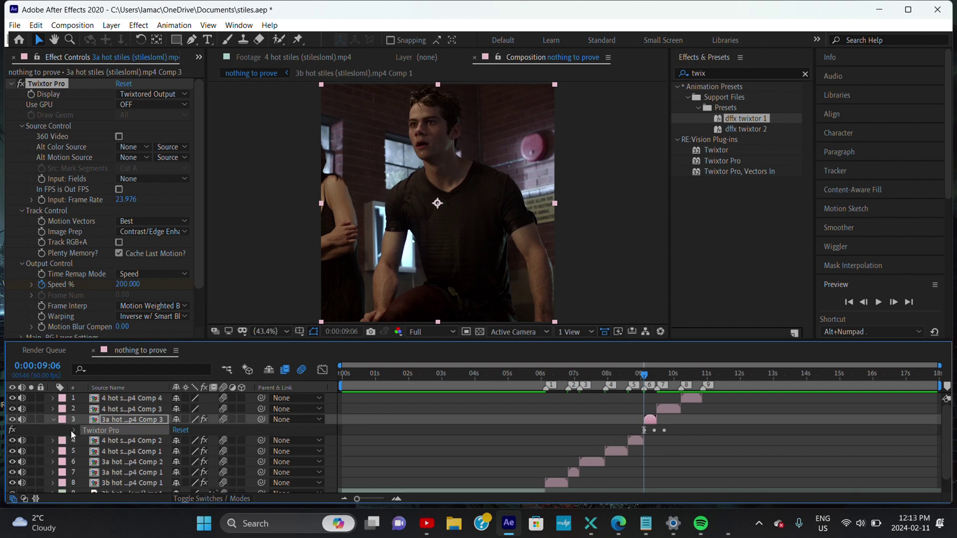
key("e")
scroll(281, 439, "down", 4)
left_click(658, 375)
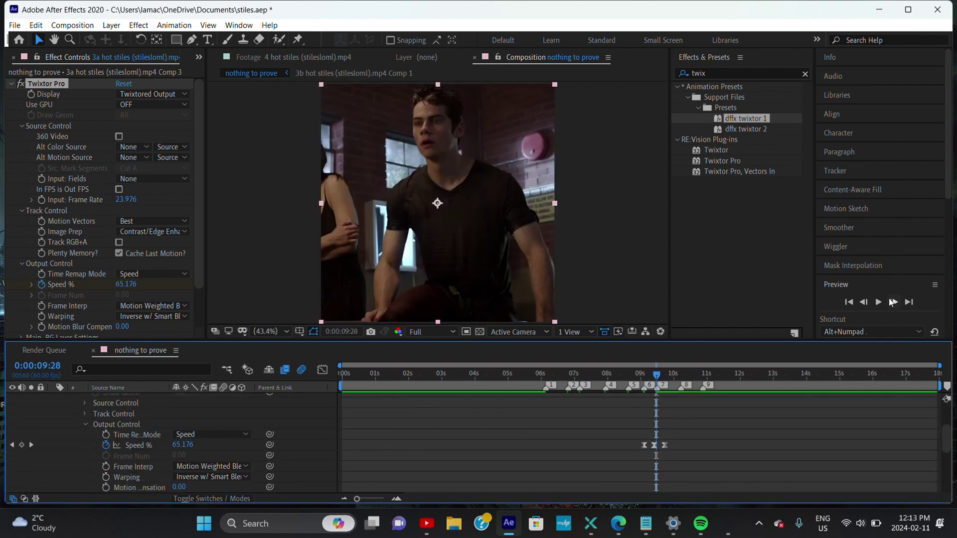
left_click(879, 302)
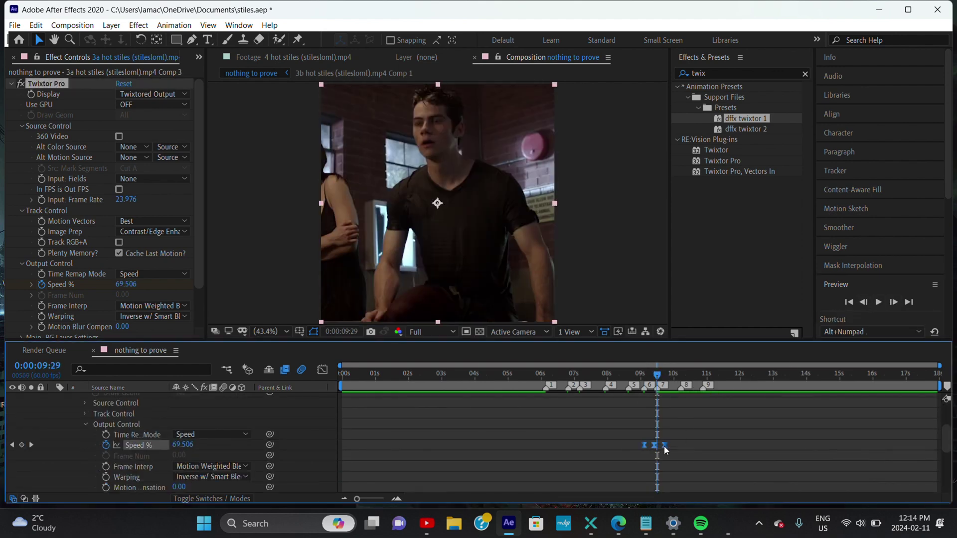
left_click_drag(664, 446, 659, 453)
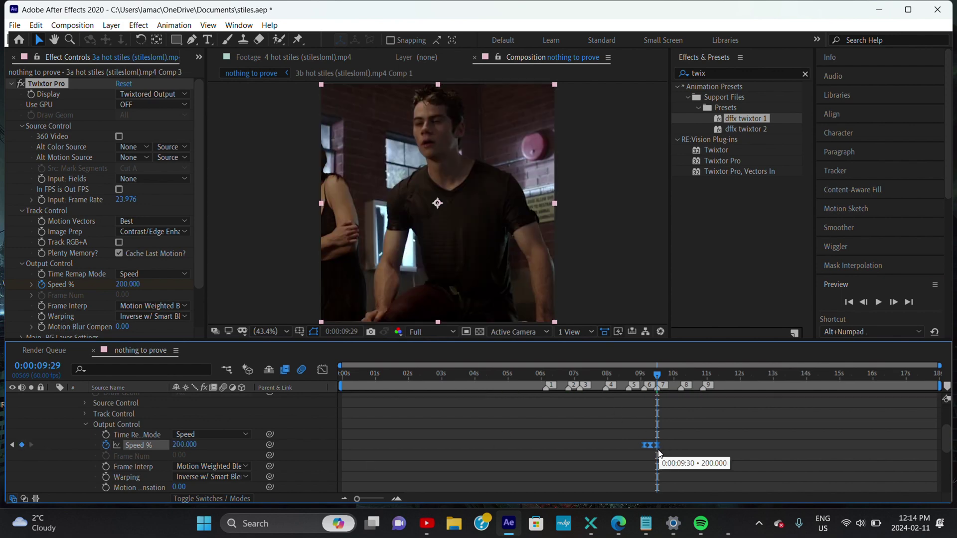
scroll(125, 436, "up", 5)
left_click(52, 419)
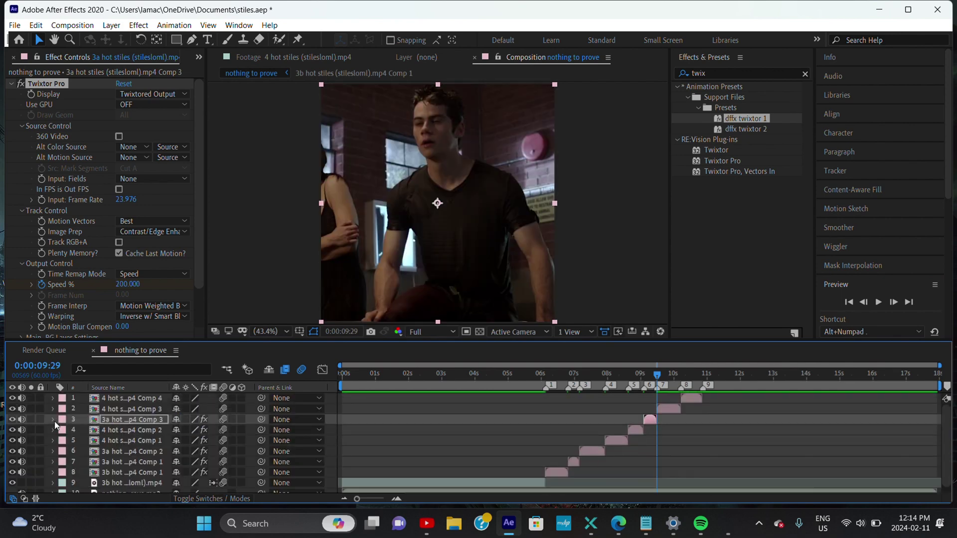
Step: In the Comp 3 clip's Twixtor Pro Output Control, select the Speed % keyframes near 10 s
left_click(893, 302)
left_click(671, 409)
key("e")
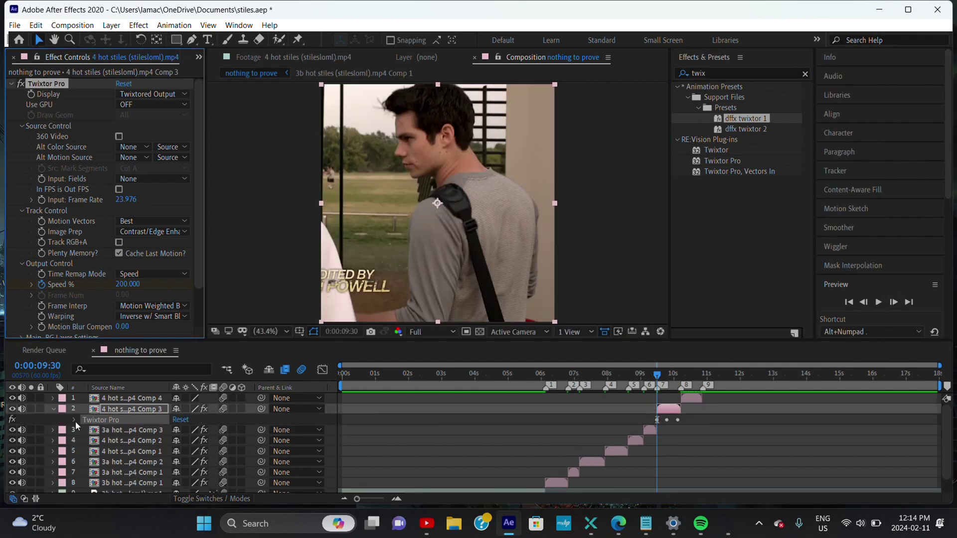
left_click(74, 420)
left_click(83, 462)
scroll(150, 448, "down", 2)
left_click(893, 302)
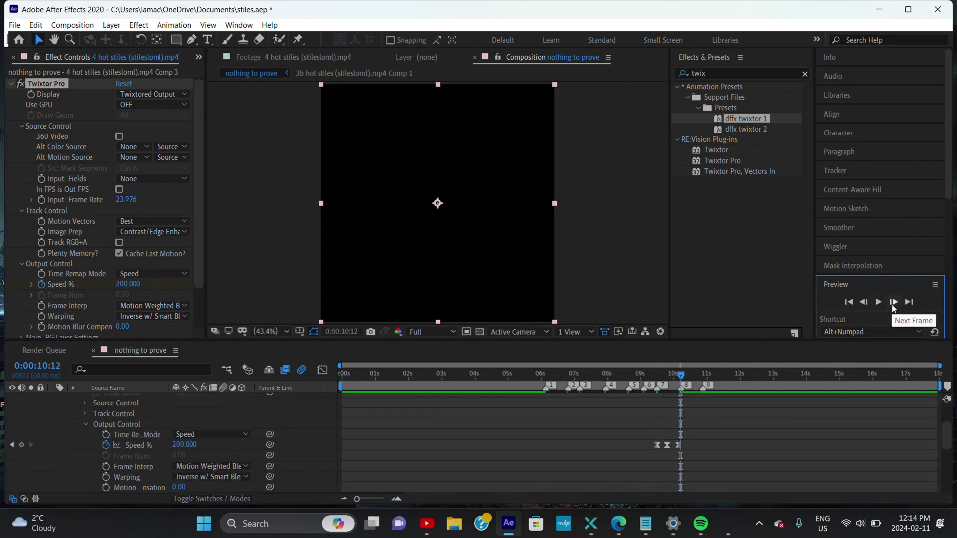
left_click_drag(647, 440, 695, 451)
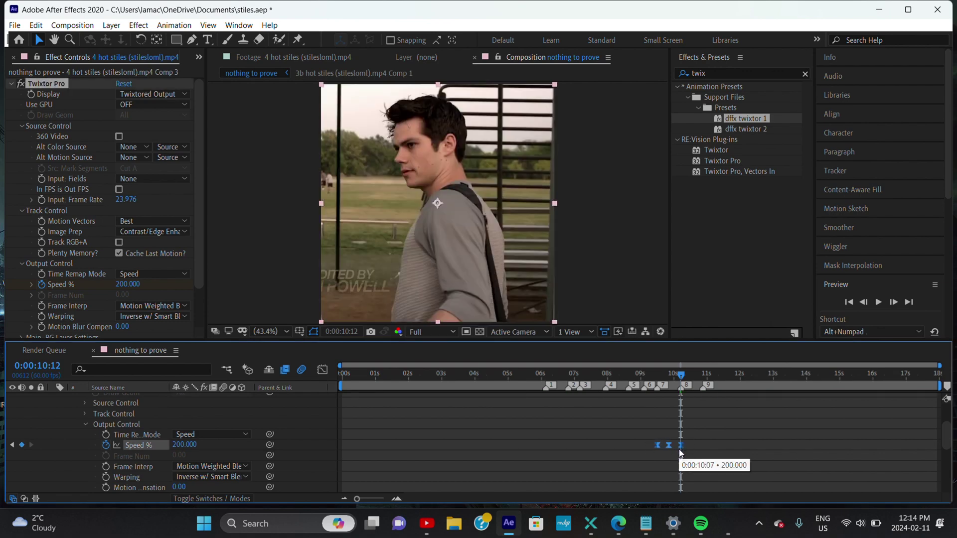
key("e")
scroll(786, 396, "up", 1)
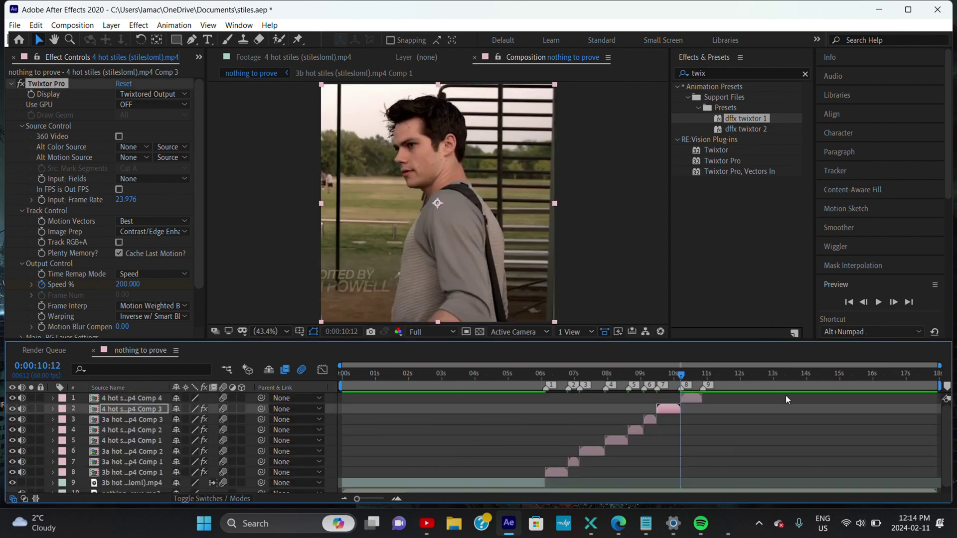
Step: Apply the dfx twixtor 1 preset to the Comp 4 clip so its ramp ends at 10:52
left_click(901, 308)
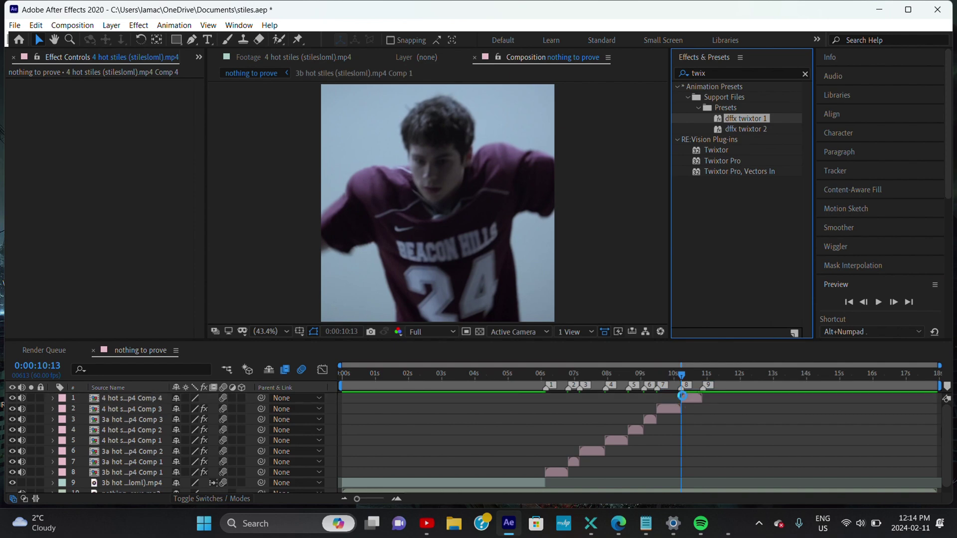
left_click_drag(732, 119, 681, 397)
left_click(69, 407)
scroll(82, 461, "down", 3)
left_click(707, 374)
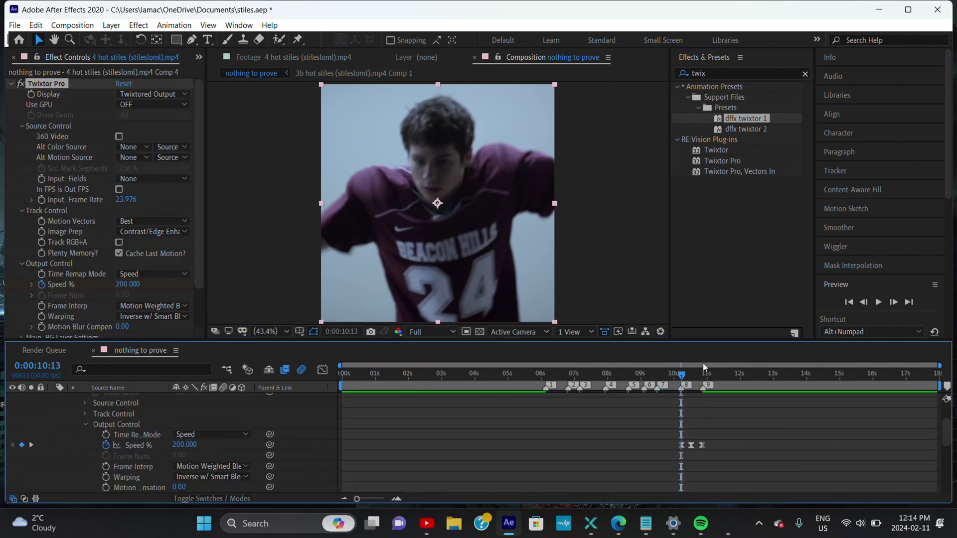
double_click(864, 304)
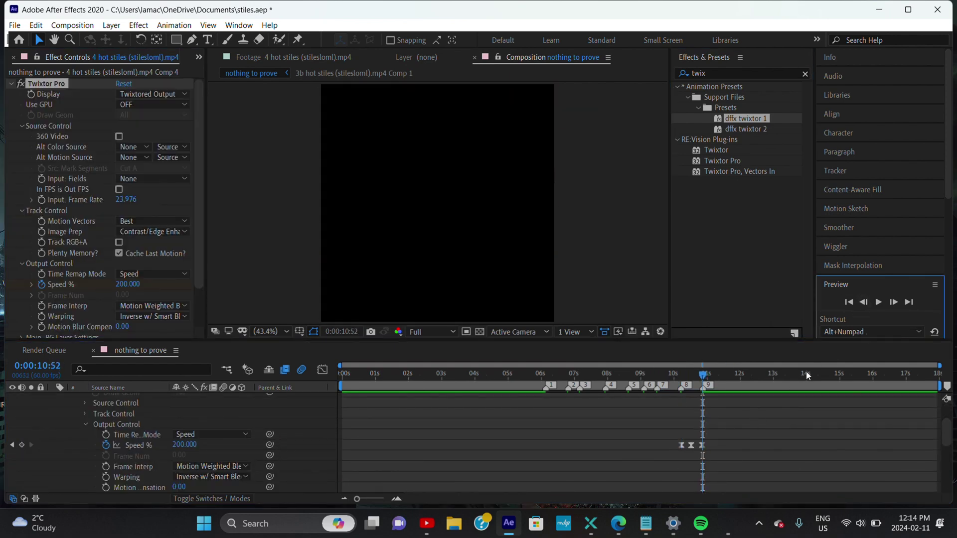
left_click(765, 436)
scroll(765, 414, "up", 1)
mouse_move(660, 460)
left_mouse_down()
mouse_move(712, 466)
mouse_move(701, 462)
left_mouse_up()
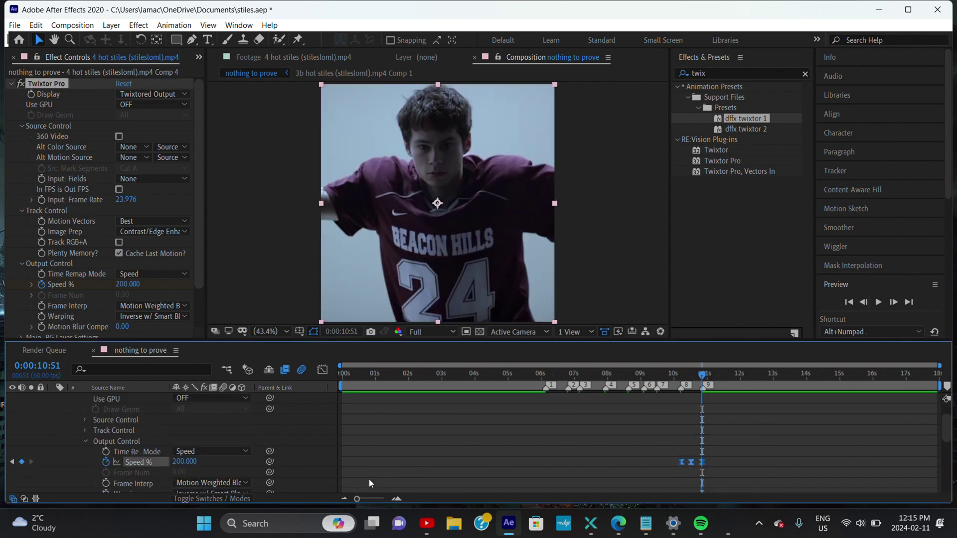
scroll(149, 438, "up", 2)
left_click(52, 398)
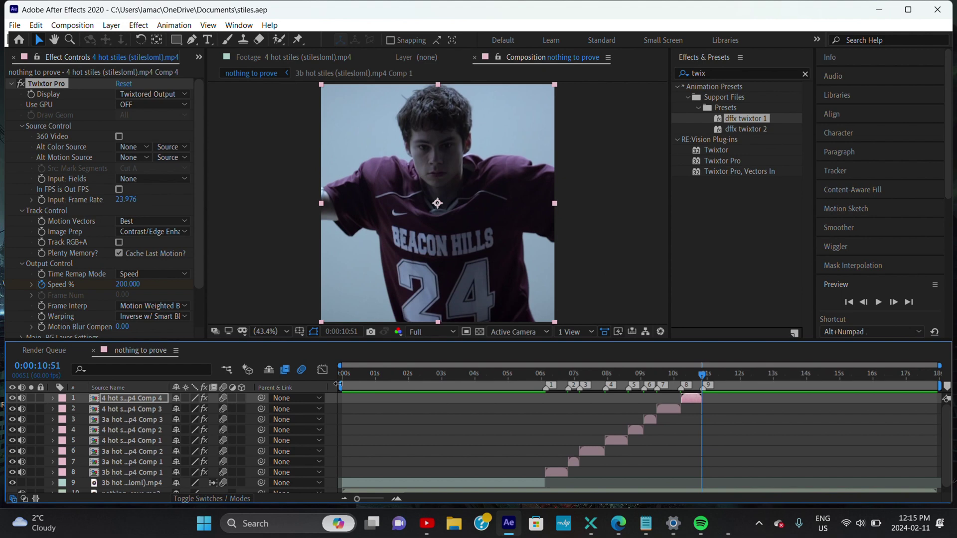
Step: Set the work area to roughly 5–11.5 seconds and preview the speed ramps
left_click_drag(337, 385, 503, 385)
key("space")
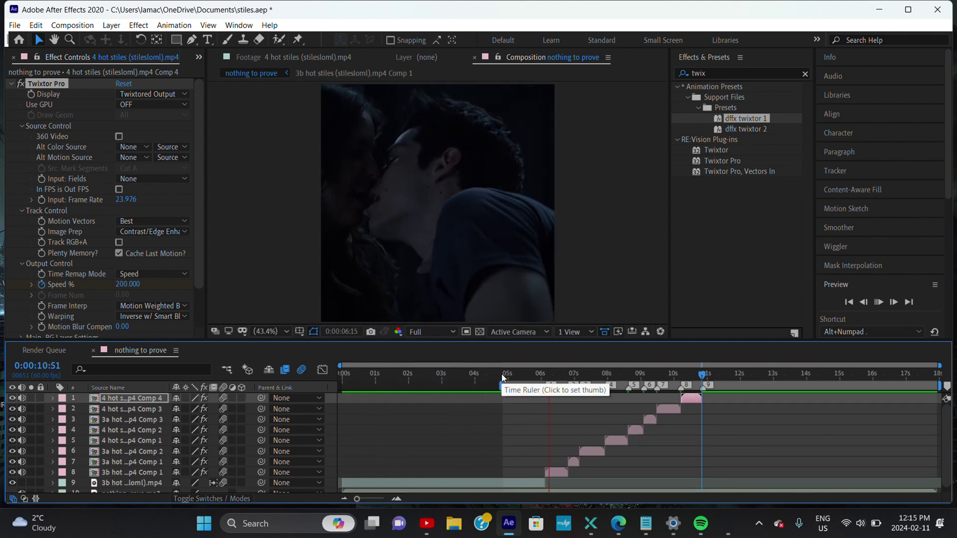
key("n")
left_click(539, 390)
left_click(890, 302)
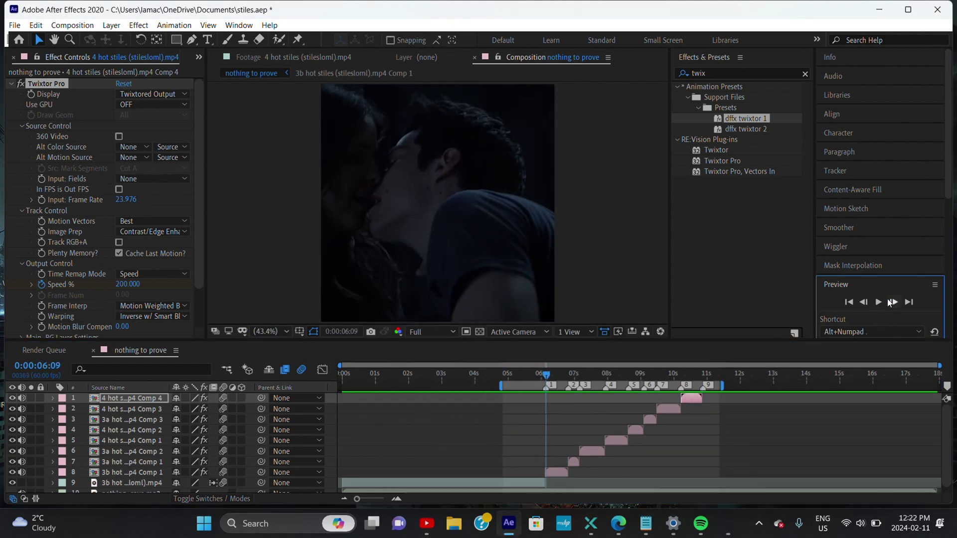
key("KP_8")
left_click(864, 302)
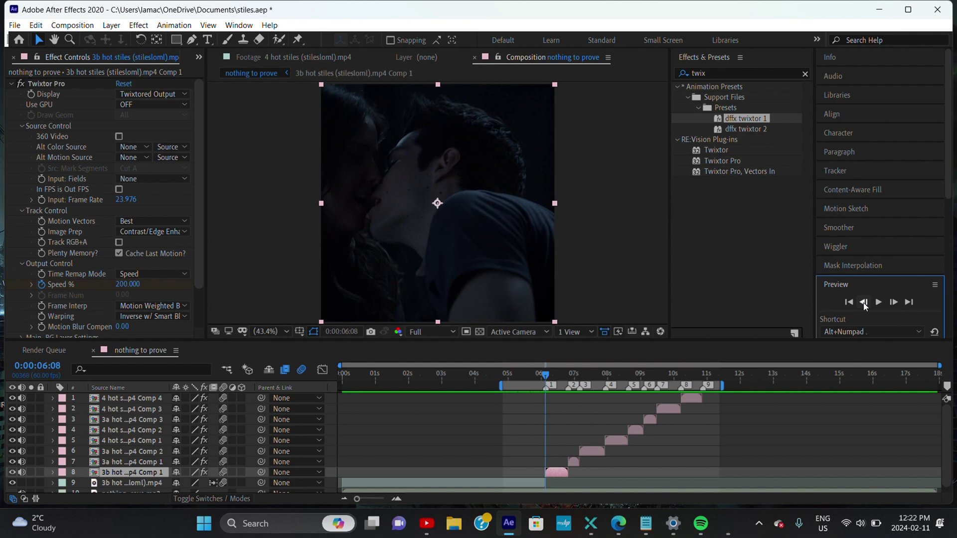
Step: Search 'fade' and apply the fade-and-blur transition preset to the clip
left_click(805, 73)
type("fade")
left_click(698, 108)
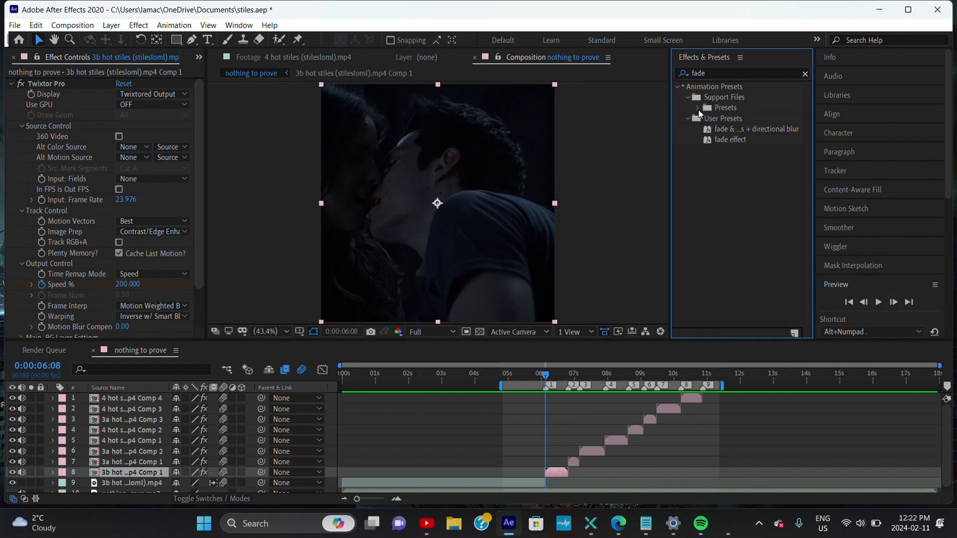
left_click_drag(526, 436, 282, 430)
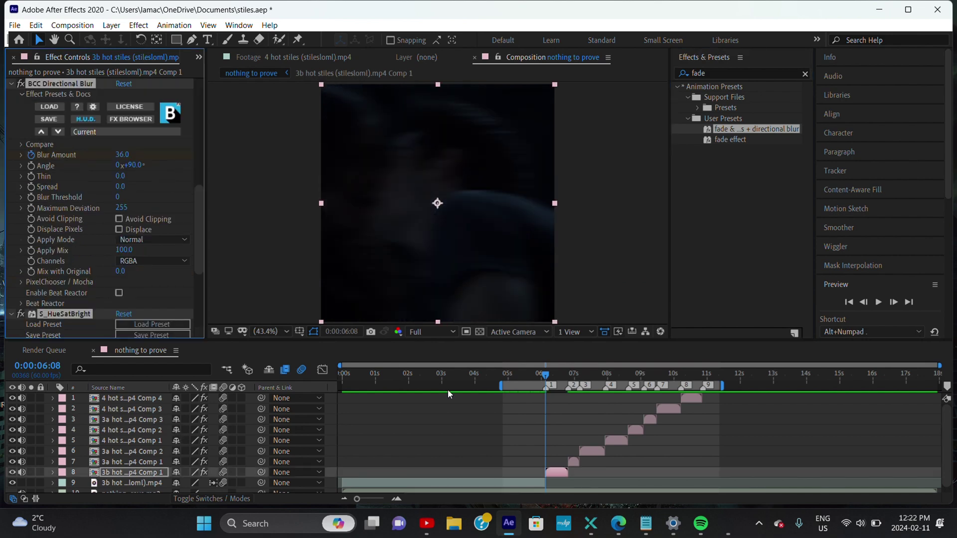
Step: Move the clip's last Blur Amount and Opacity keyframes to 6:47
left_click(52, 472)
left_click(69, 455)
key("k")
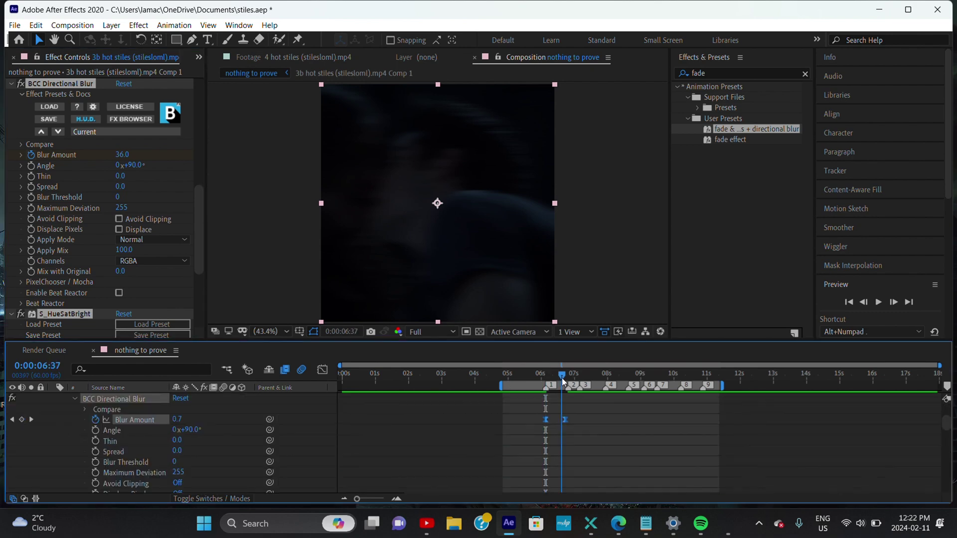
left_click(564, 420)
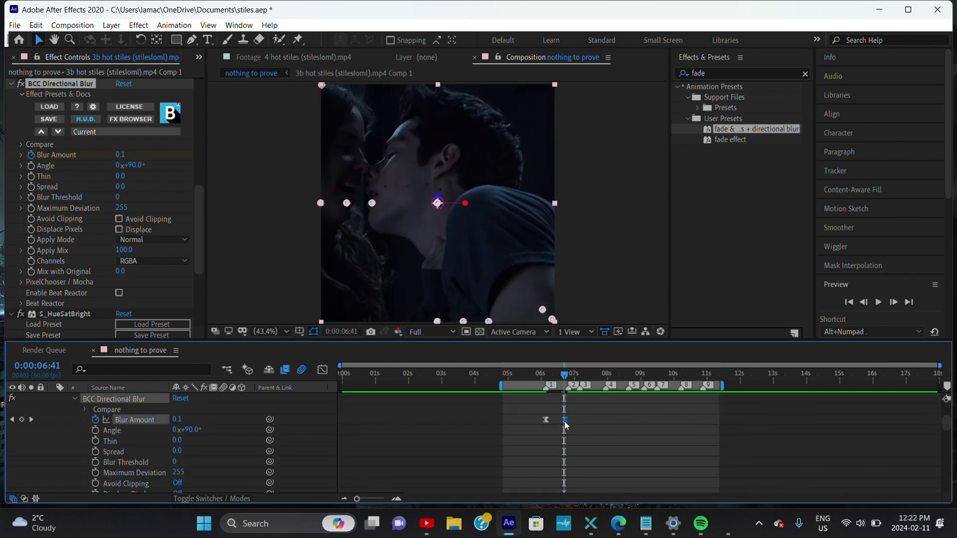
left_click(570, 380)
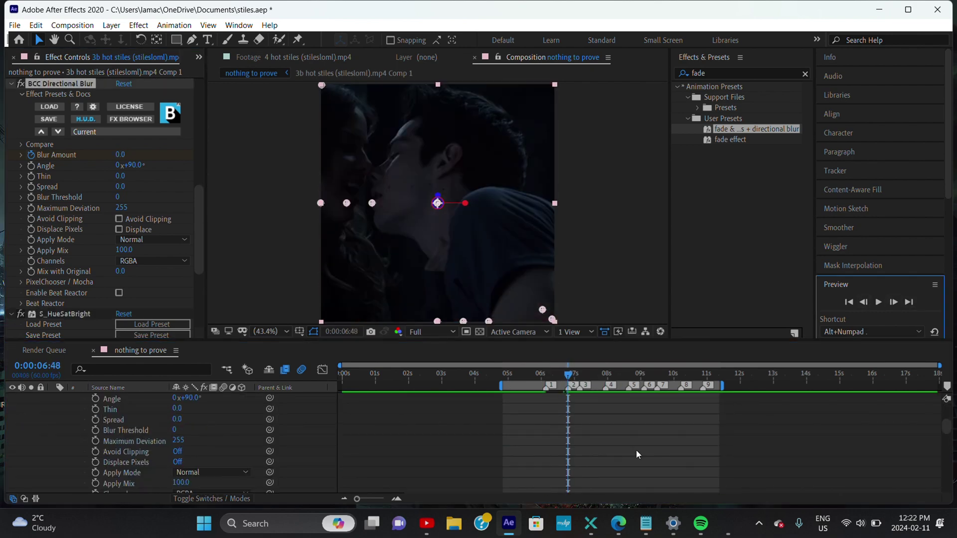
scroll(636, 450, "down", 5)
scroll(636, 449, "down", 3)
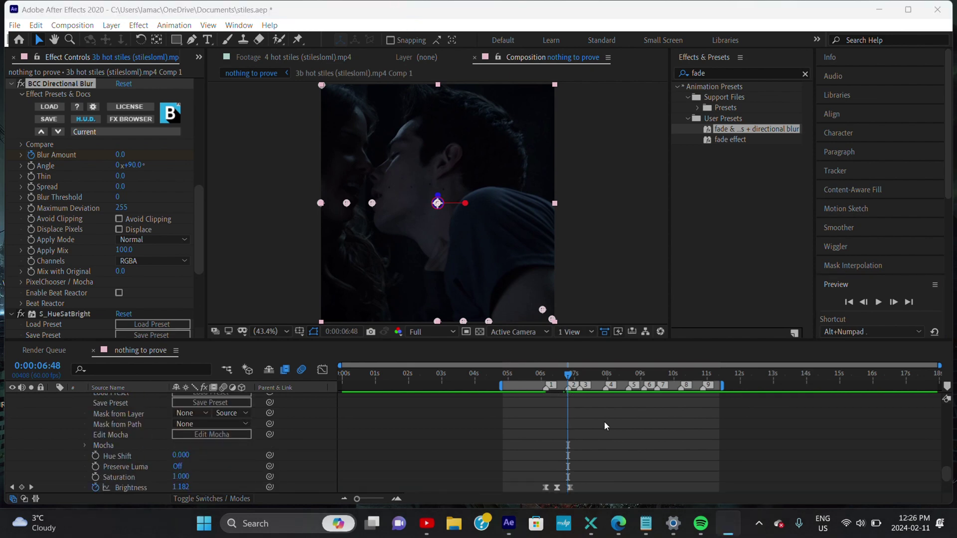
mouse_move(539, 483)
left_mouse_down()
mouse_move(565, 493)
mouse_move(574, 484)
left_mouse_up()
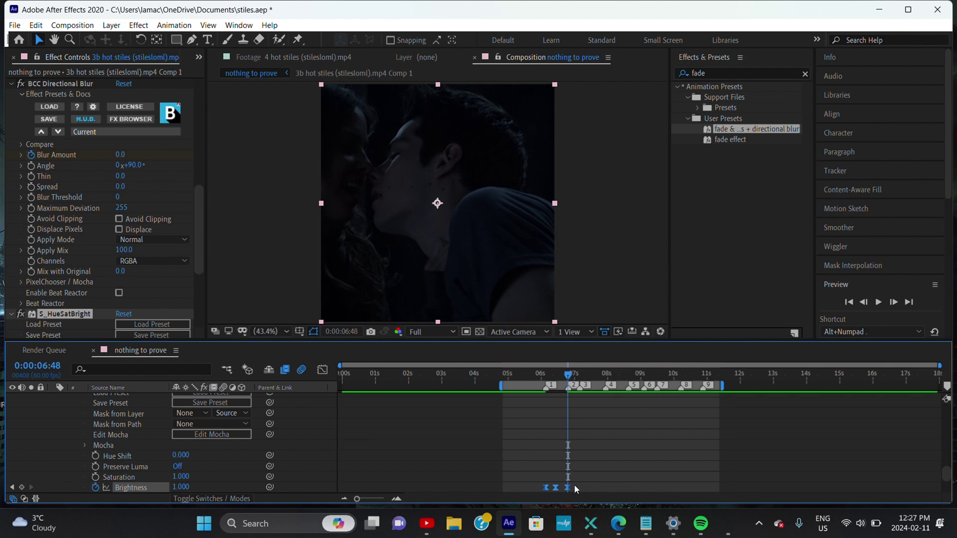
key("t")
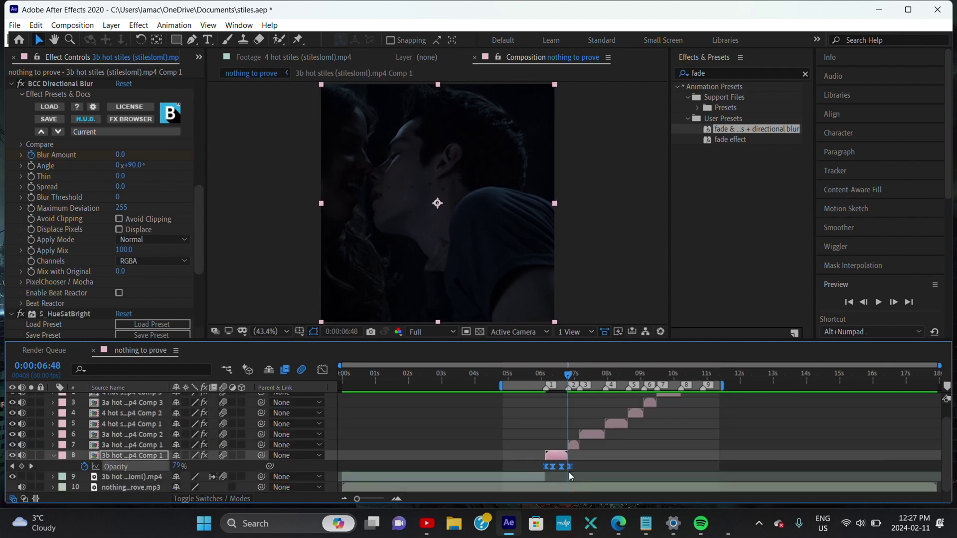
left_click_drag(569, 467, 567, 467)
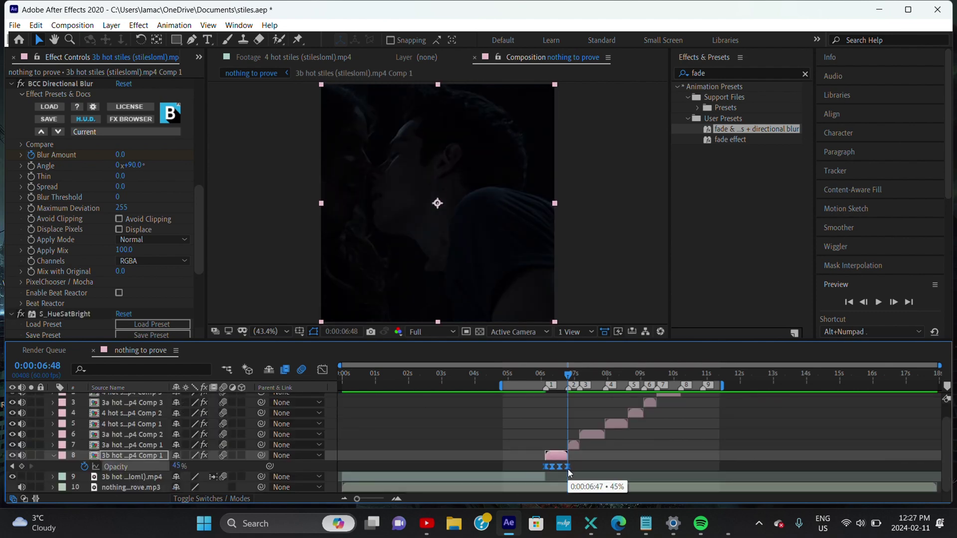
key("t")
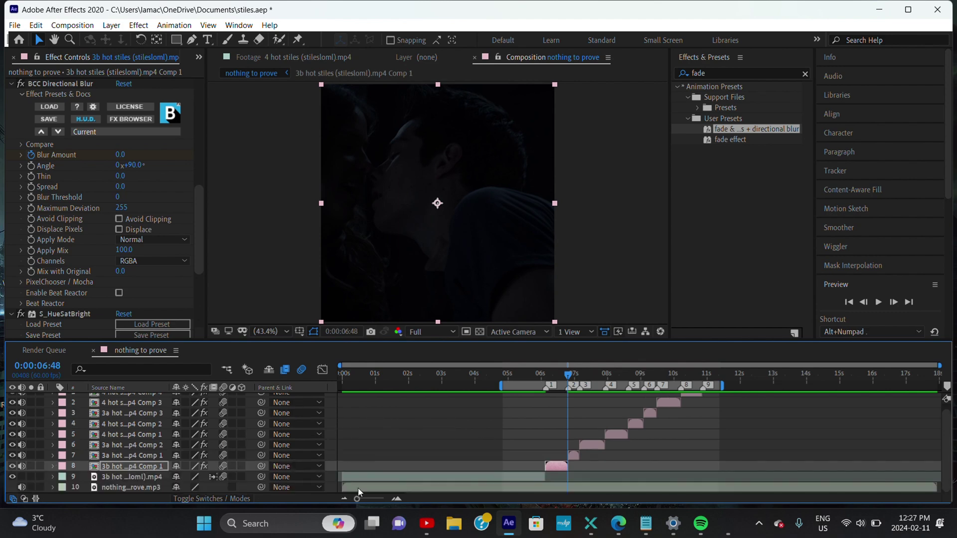
key("Page_Down")
Step: On the 3a Comp 1 layer, slide the final Blur Amount keyframe to 7:07
key("ctrl+Up")
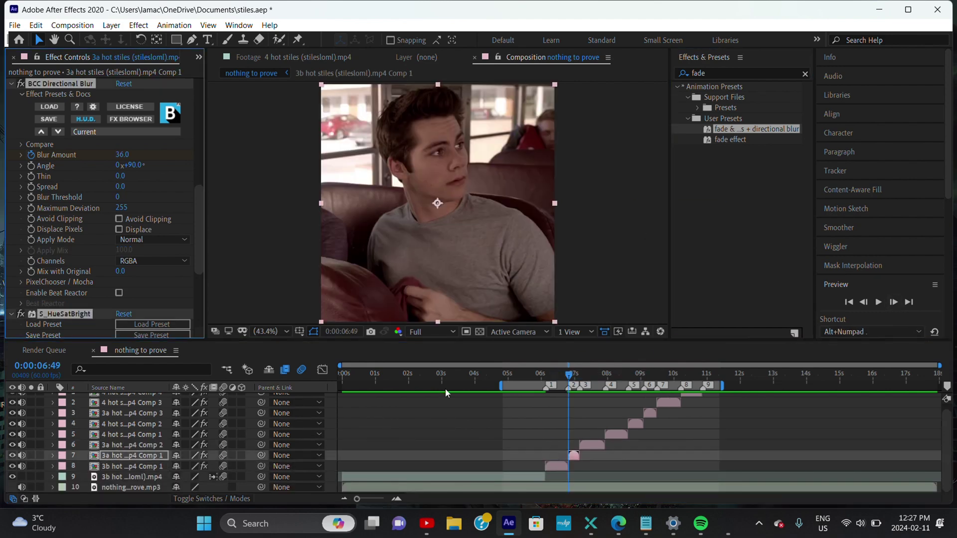
left_click(53, 455)
left_click(69, 474)
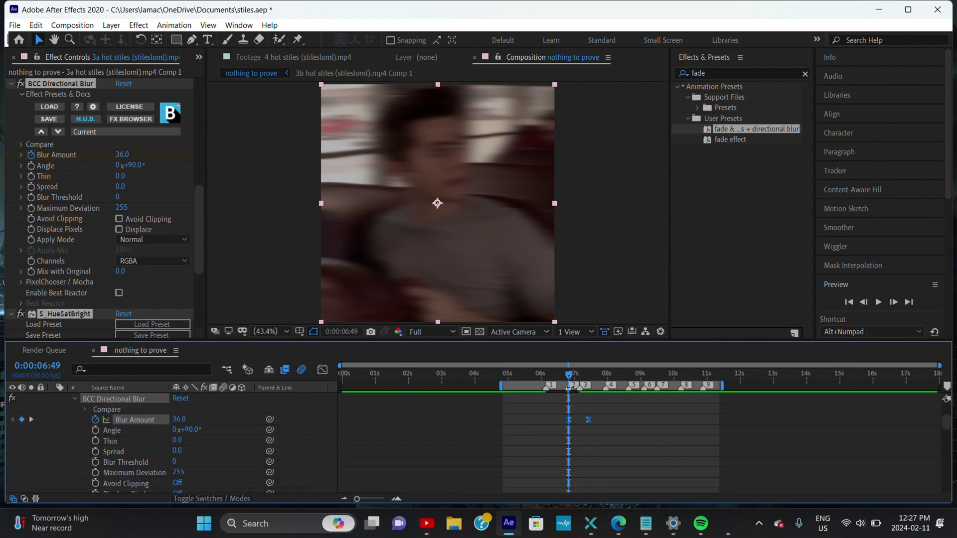
left_click_drag(569, 386, 578, 385)
left_click_drag(588, 419, 577, 419)
left_click(893, 302)
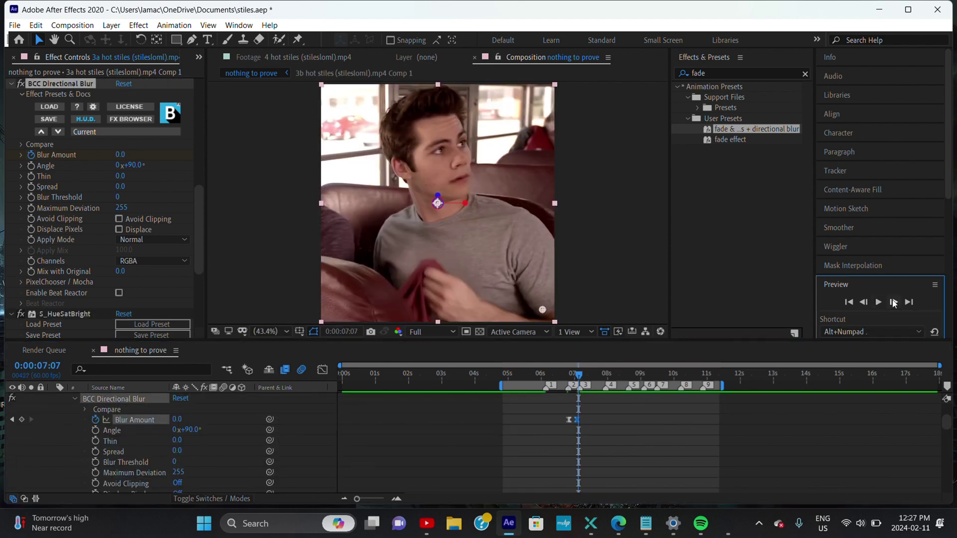
left_click(893, 303)
left_click(894, 302)
left_click(864, 303)
left_click(864, 303)
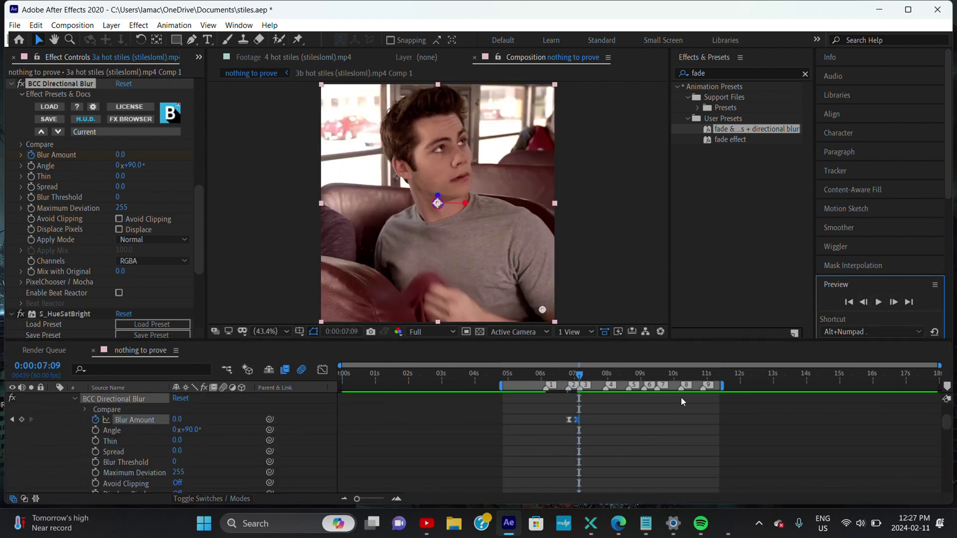
scroll(651, 424, "down", 8)
Step: Squeeze the 3a Comp 1 clip's Opacity fade keyframes closer together
left_click(558, 426)
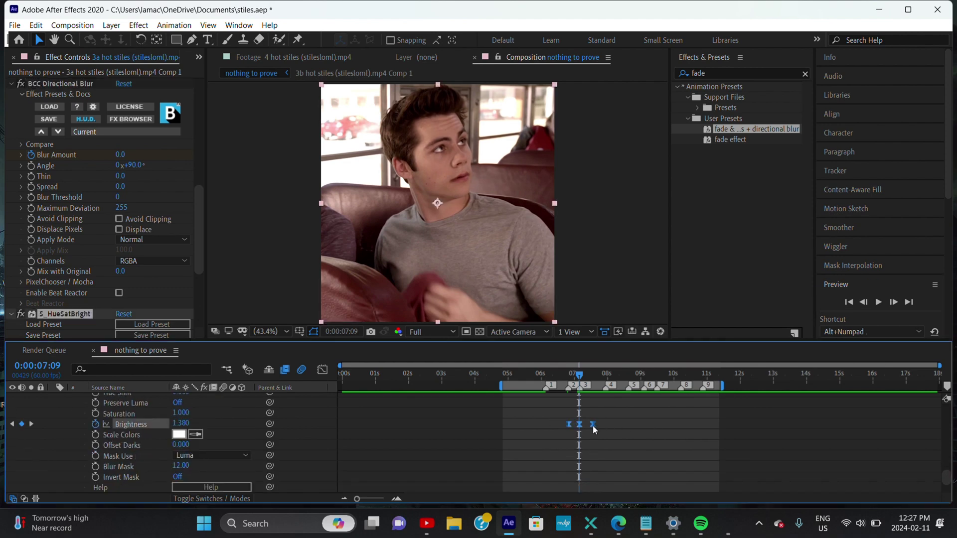
key("t")
mouse_move(599, 451)
left_mouse_down()
mouse_move(564, 461)
mouse_move(577, 465)
left_mouse_up()
left_click(53, 444)
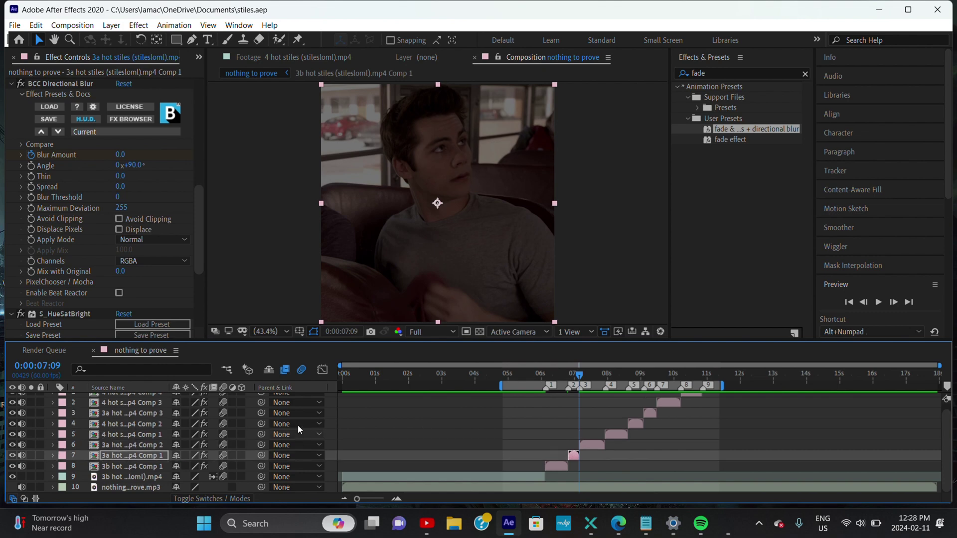
left_click(893, 302)
Step: Apply the fade-and-blur preset to the Comp 2 clip, with its blur ending at 7:55
left_click_drag(757, 129, 130, 444)
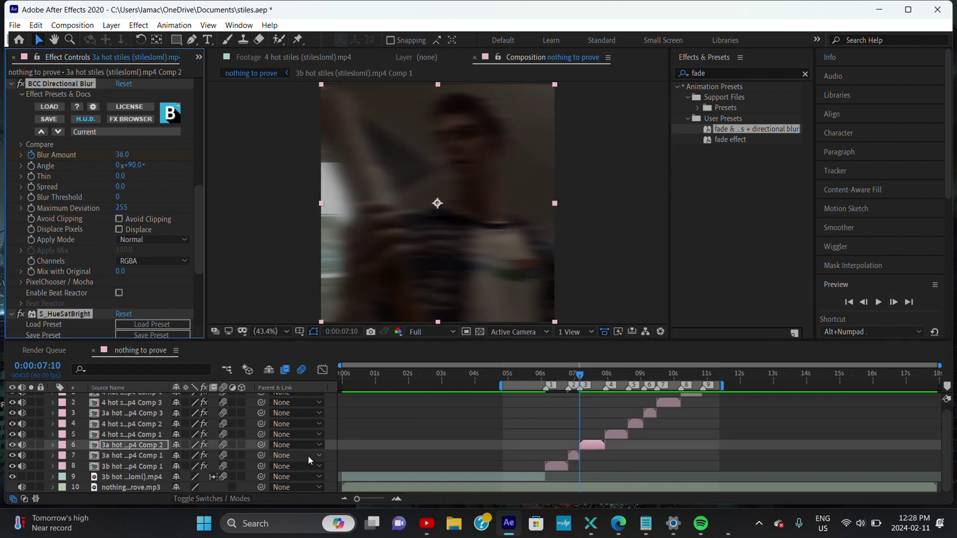
left_click(74, 477)
left_click(606, 376)
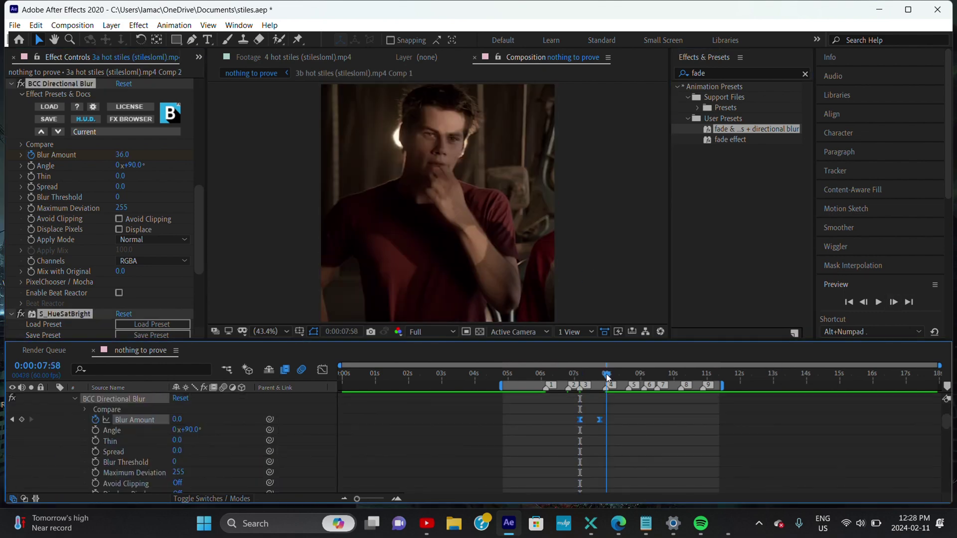
left_click(599, 420)
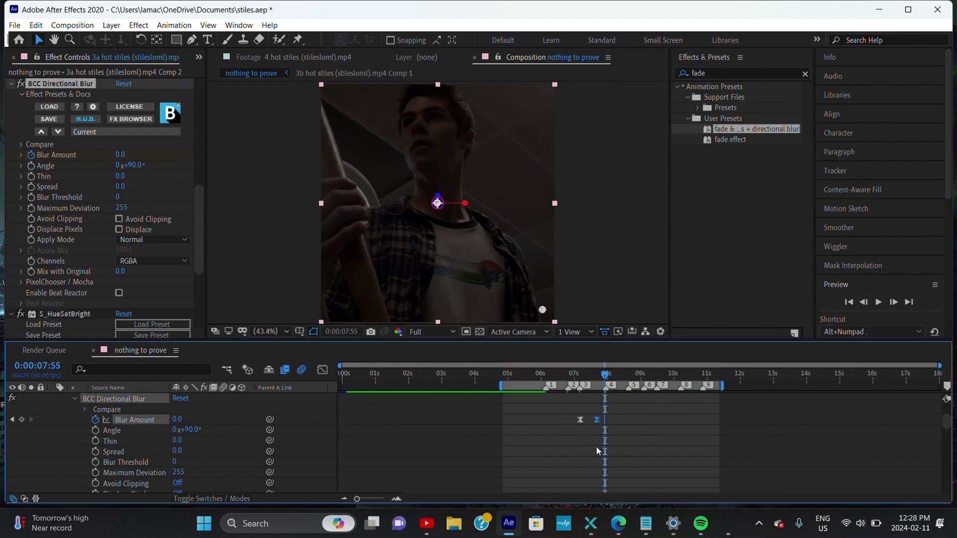
scroll(596, 447, "down", 5)
key("t")
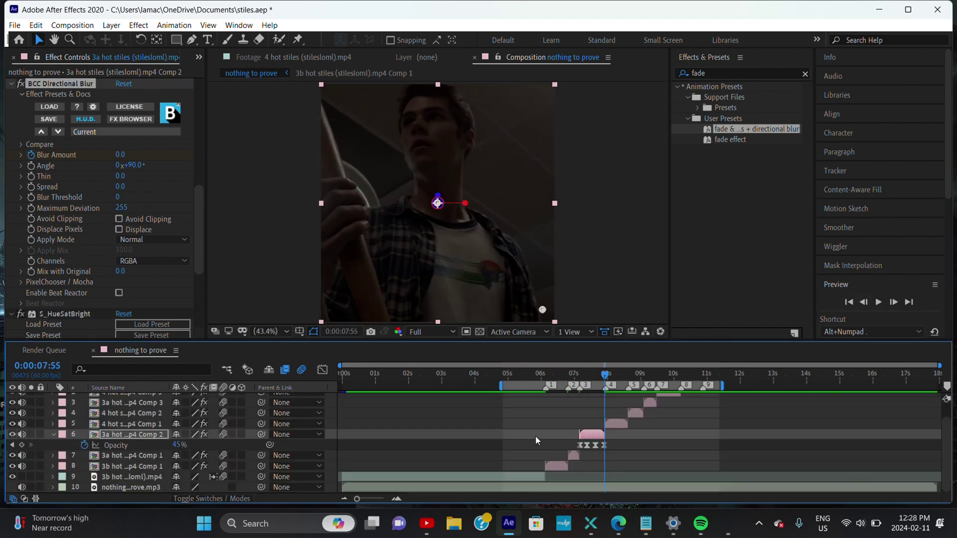
Step: On the clip layer below, reveal its blur keyframes and select the Brightness keyframe at the cut
key("ctrl+Up")
key("Page_Down")
key("e")
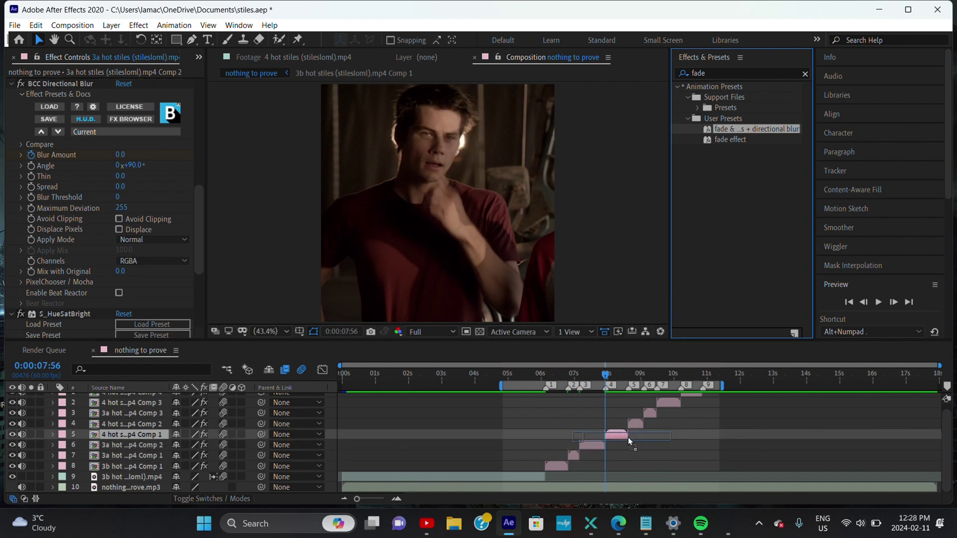
left_click(66, 456)
key("space")
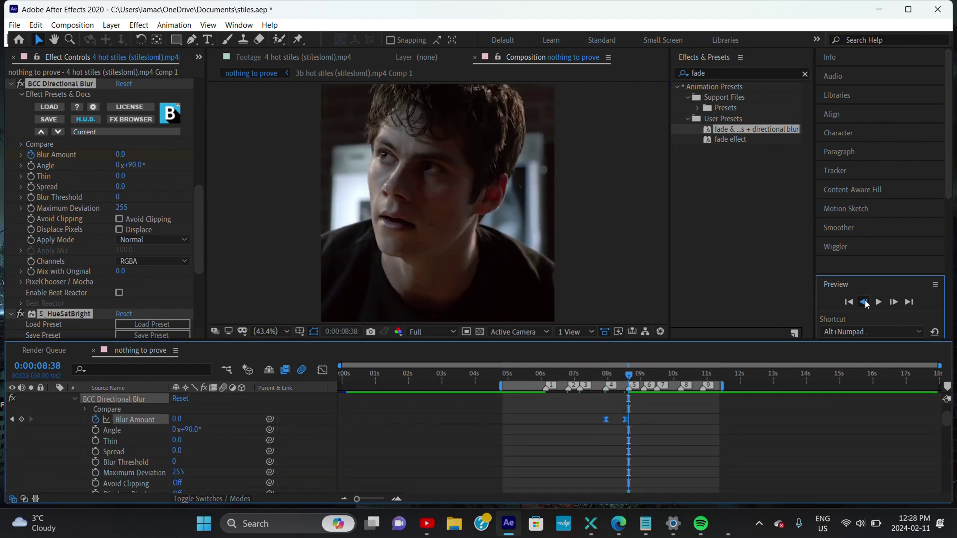
scroll(643, 447, "down", 10)
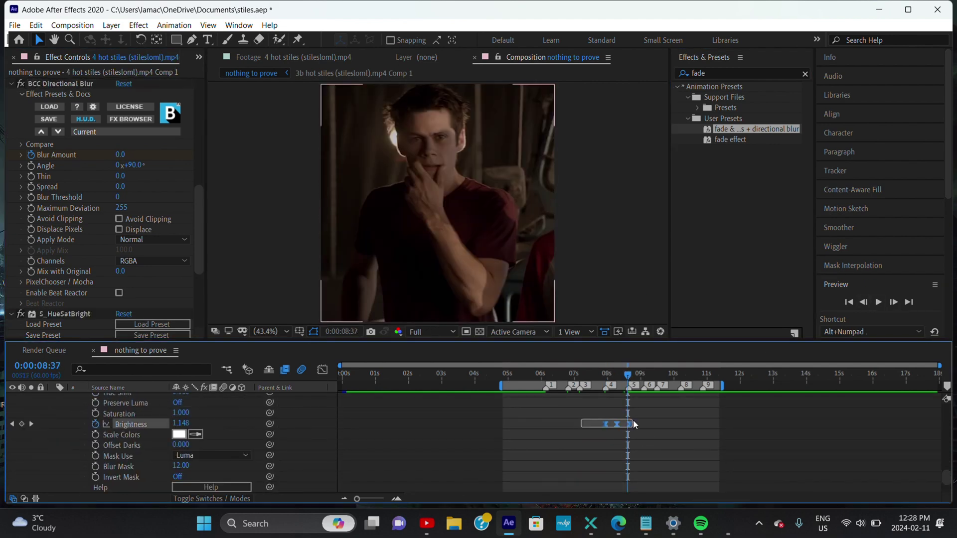
left_click(629, 424)
scroll(629, 429, "up", 3)
scroll(629, 429, "up", 7)
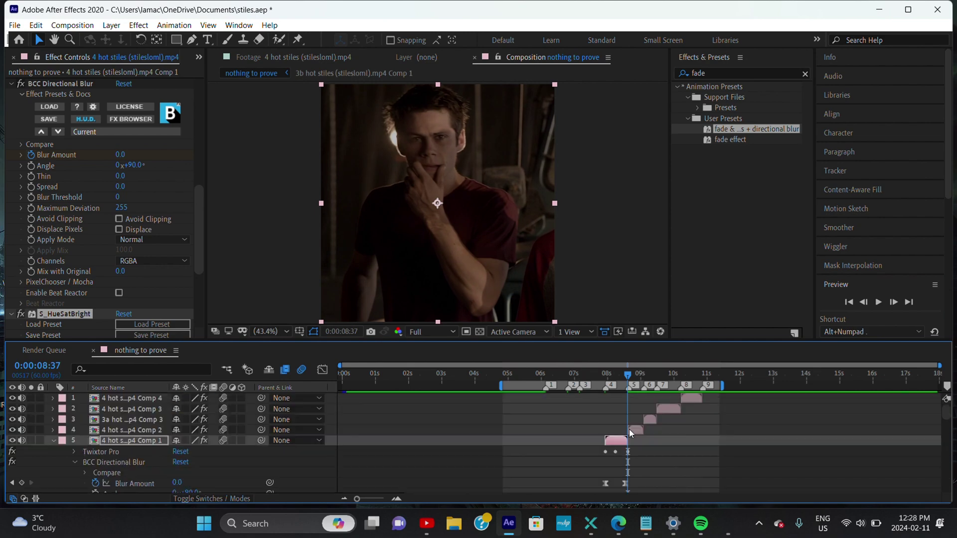
Step: Select layer 5's Opacity fade keyframes and drag them to end at the cut
left_click(621, 485)
key("t")
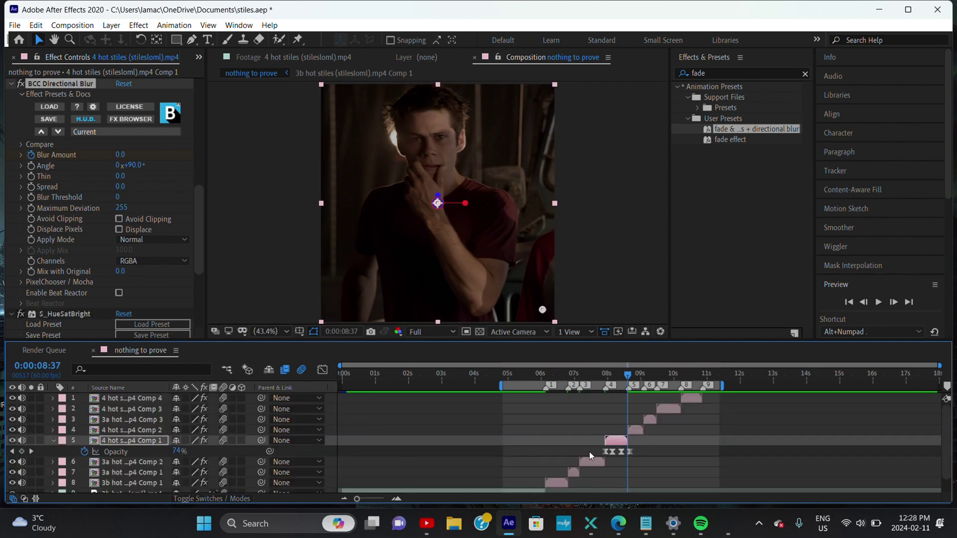
left_click_drag(589, 451, 632, 452)
left_click(412, 442)
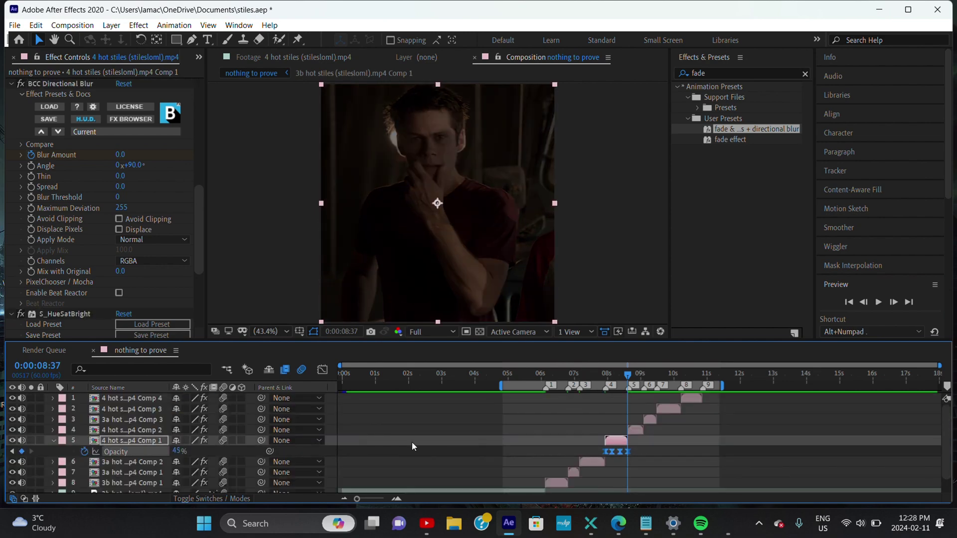
left_click(893, 302)
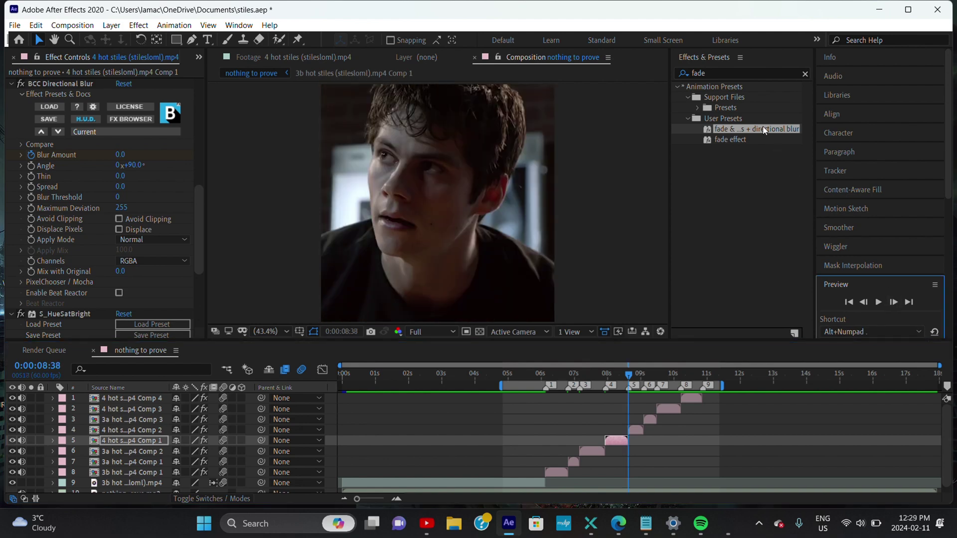
Step: Apply the fade and directional blur preset to layer 4 and end its opacity fade at the cut
left_click_drag(764, 131, 513, 429)
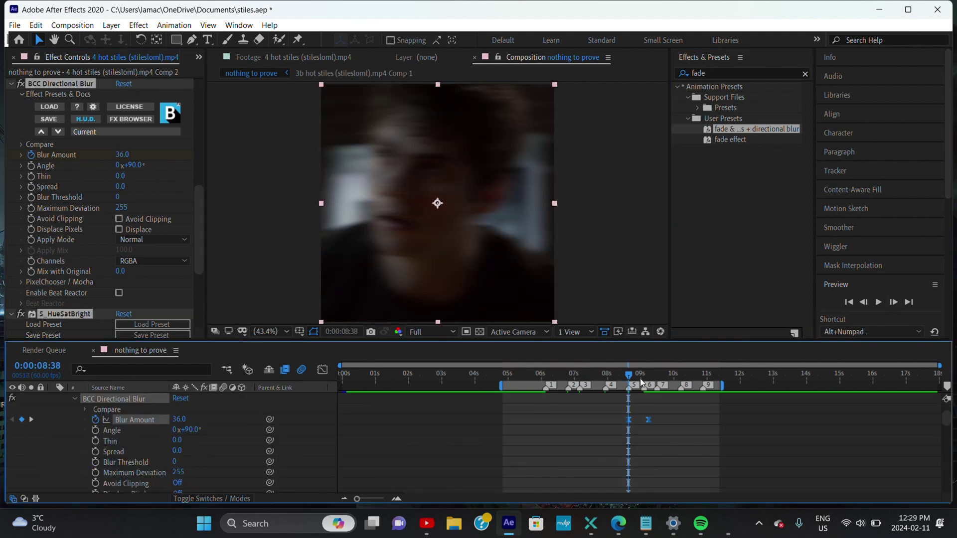
left_click(641, 383)
left_click_drag(648, 419, 638, 419)
left_click(643, 378)
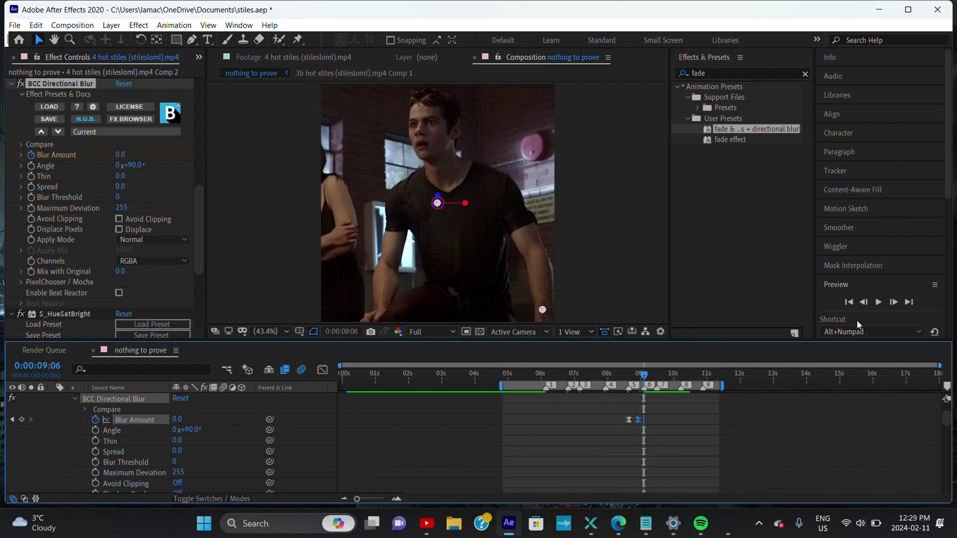
left_click(864, 302)
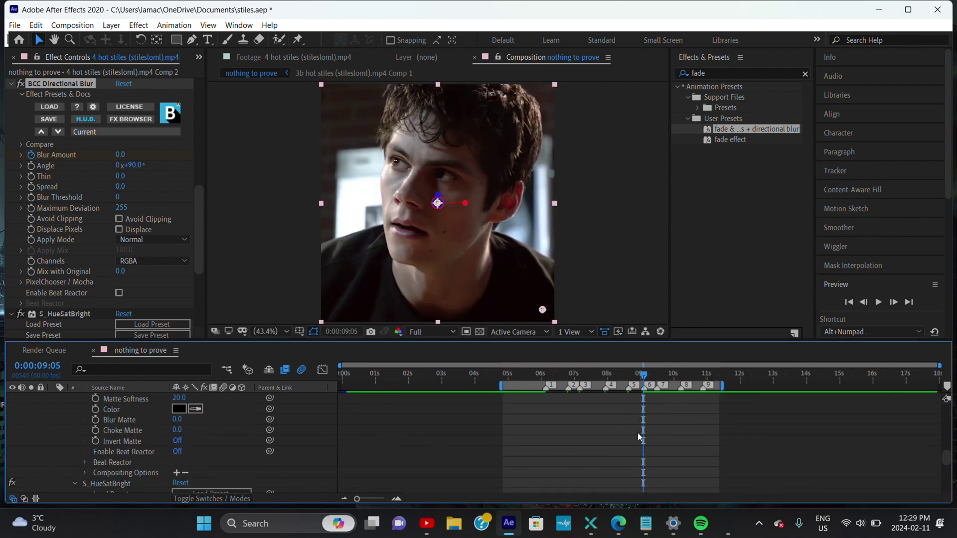
scroll(638, 432, "down", 5)
left_click(640, 414)
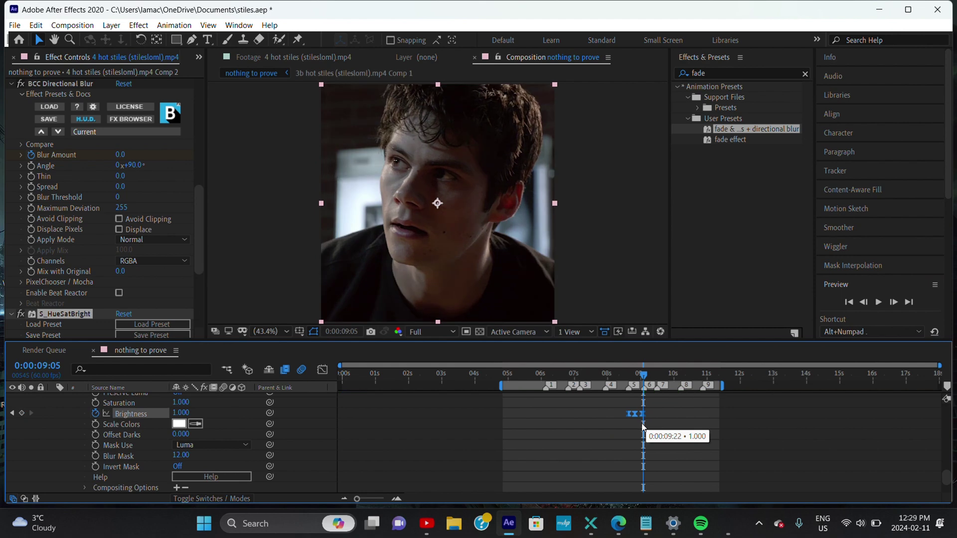
key("t")
left_click_drag(653, 426, 644, 433)
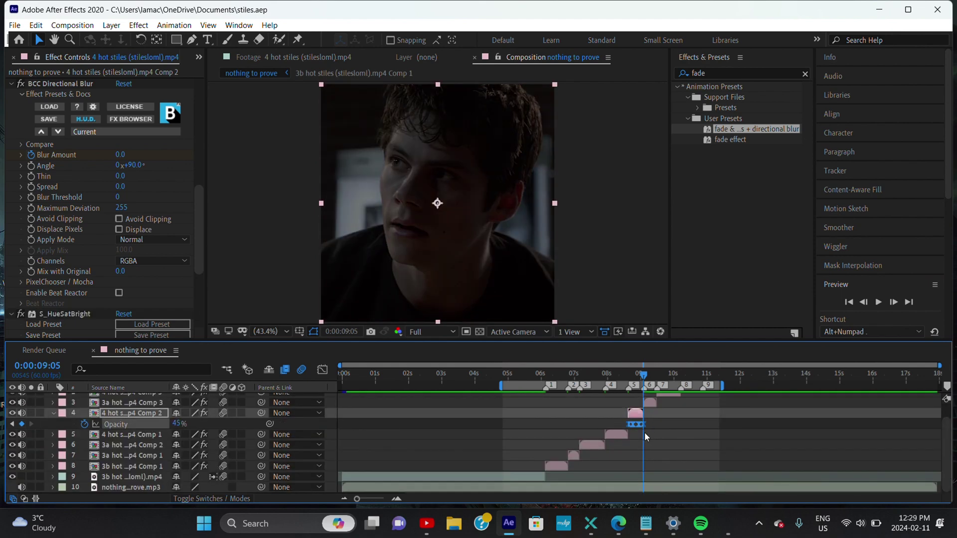
key("t")
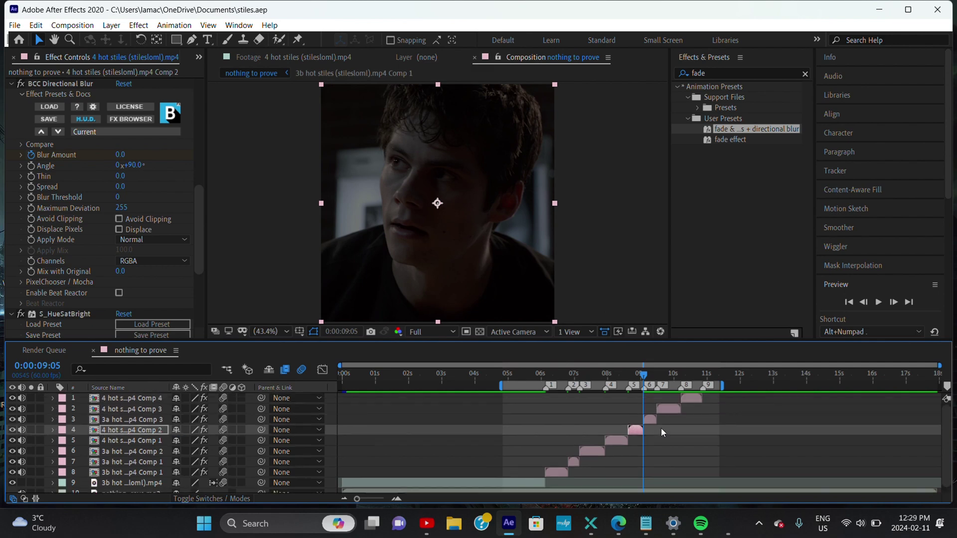
Step: On layer 2, expand the directional blur, preview the transition and check its Brightness and Opacity keyframes
left_click(656, 373)
left_click(893, 302)
left_click(893, 302)
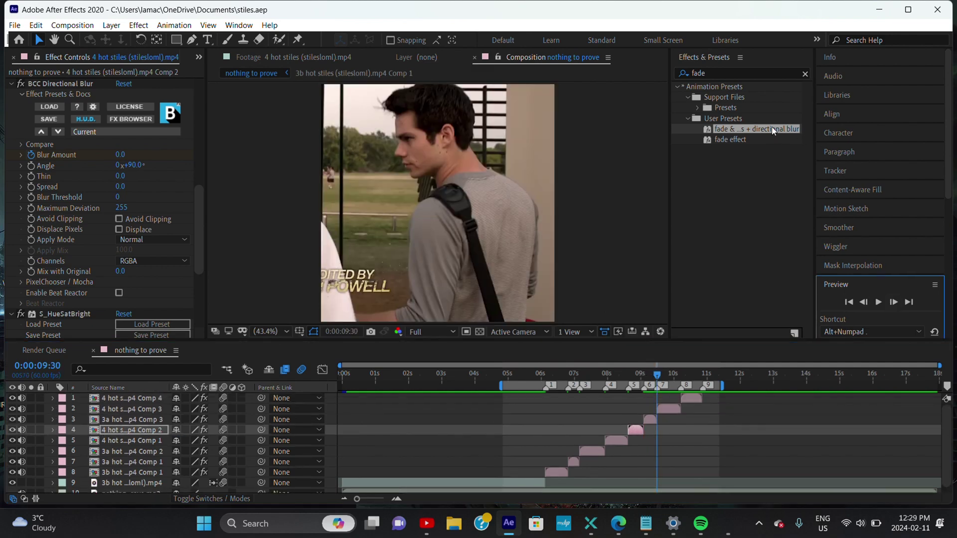
left_click(75, 409)
left_click(52, 409)
left_click(64, 419)
scroll(96, 435, "down", 1)
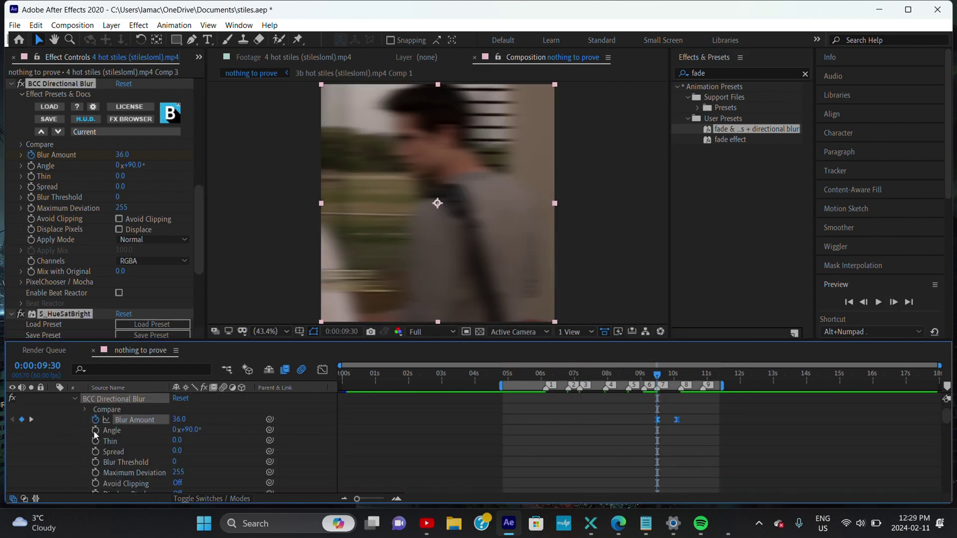
key("space")
key("space")
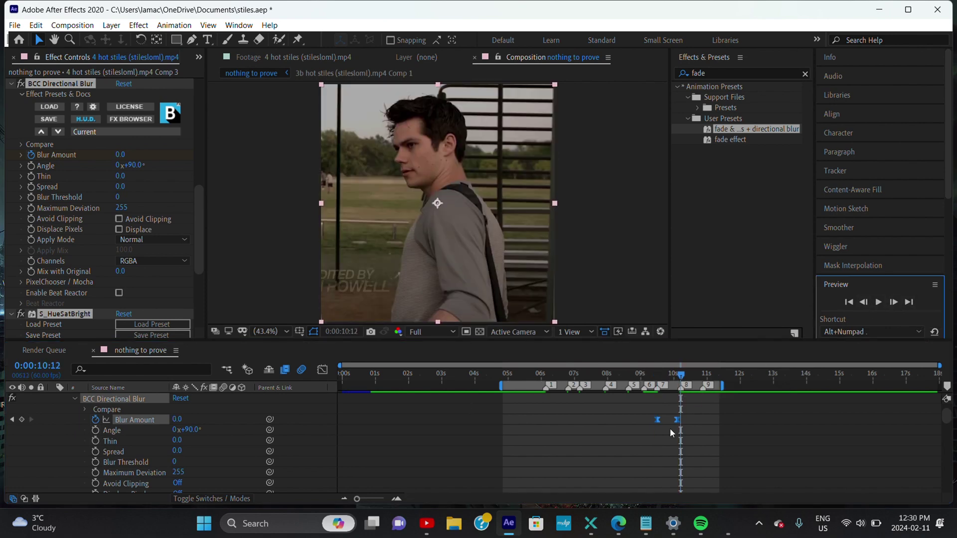
scroll(674, 423, "down", 5)
left_click(681, 425)
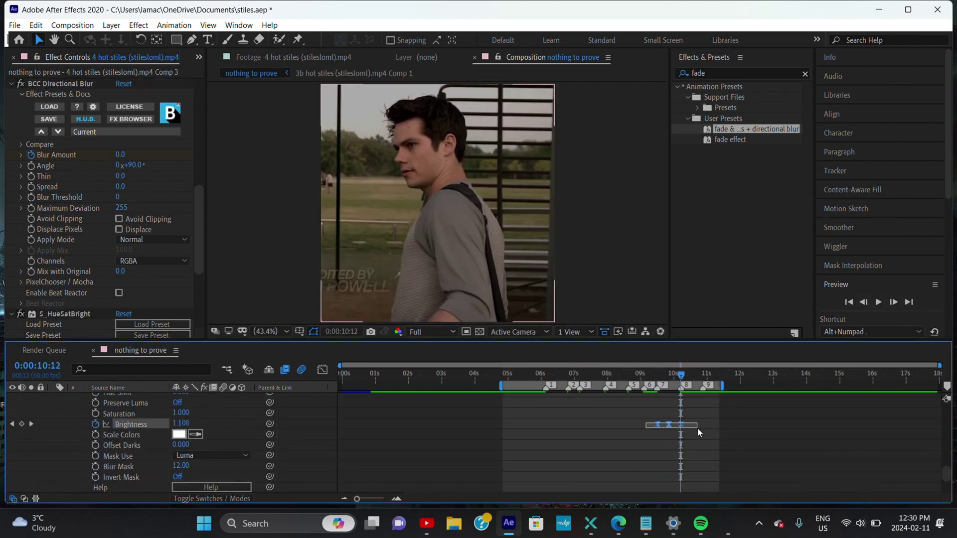
scroll(682, 431, "up", 2)
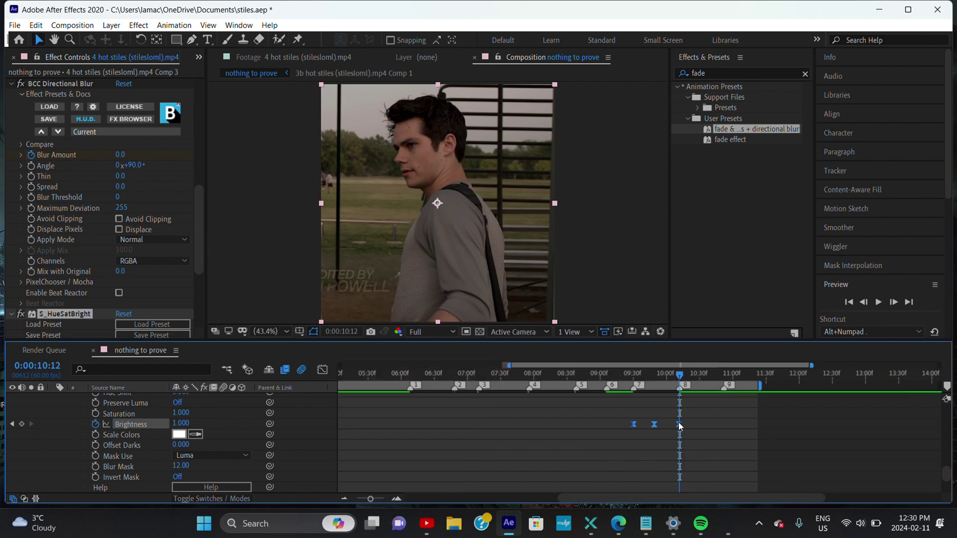
key("t")
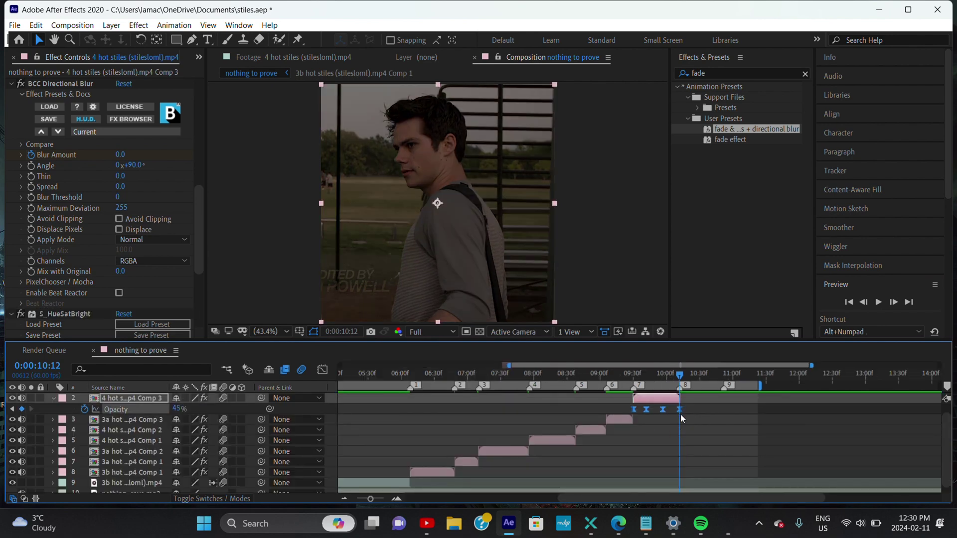
Step: Apply the fade and directional blur preset to the top clip and pull its opacity fade to the cut
left_click_drag(730, 140, 729, 242)
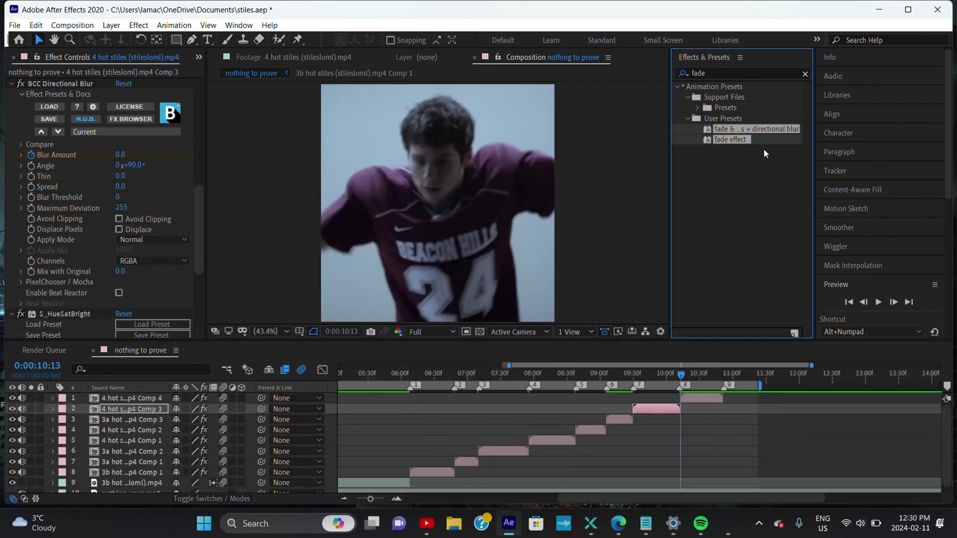
double_click(756, 129)
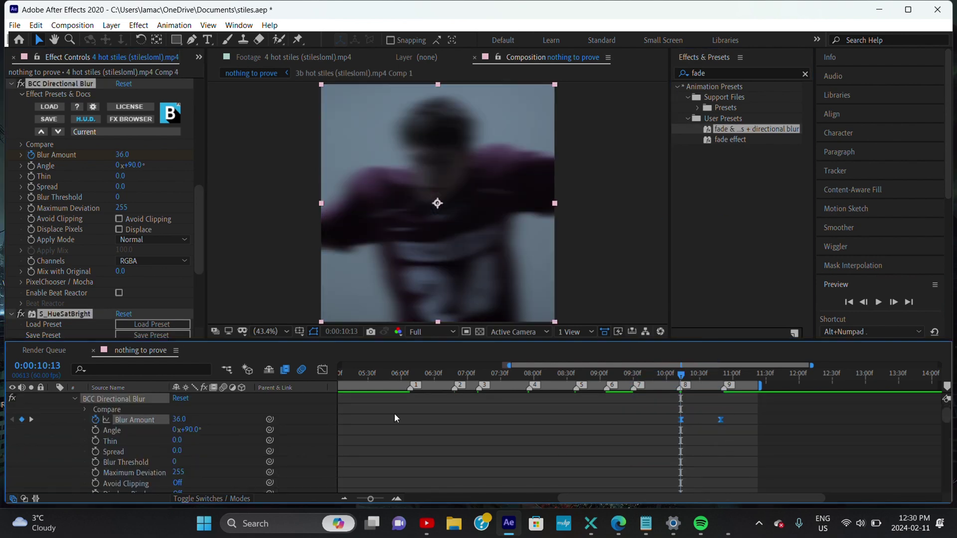
left_click(719, 378)
left_click(726, 376)
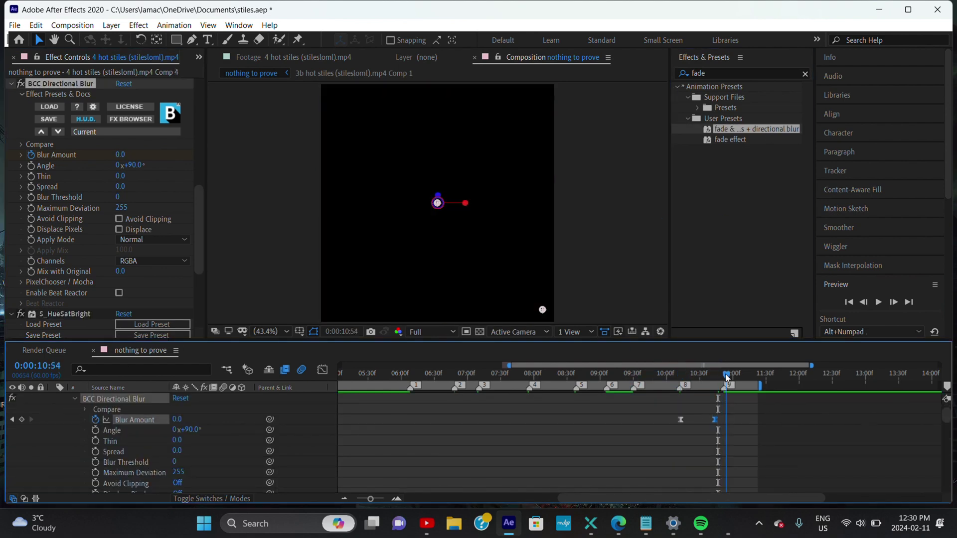
left_click_drag(726, 377, 722, 376)
scroll(749, 454, "down", 8)
scroll(749, 455, "down", 2)
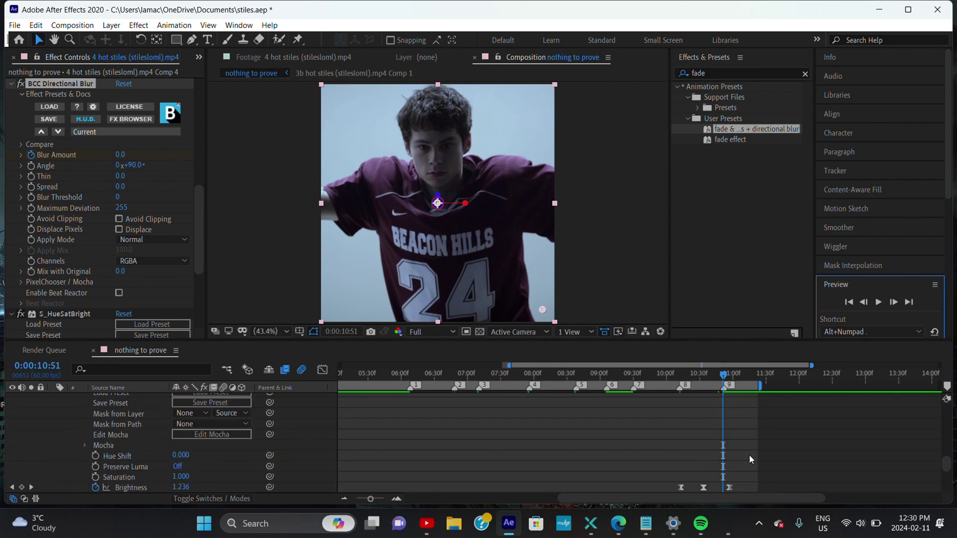
scroll(749, 456, "up", 2)
key("t")
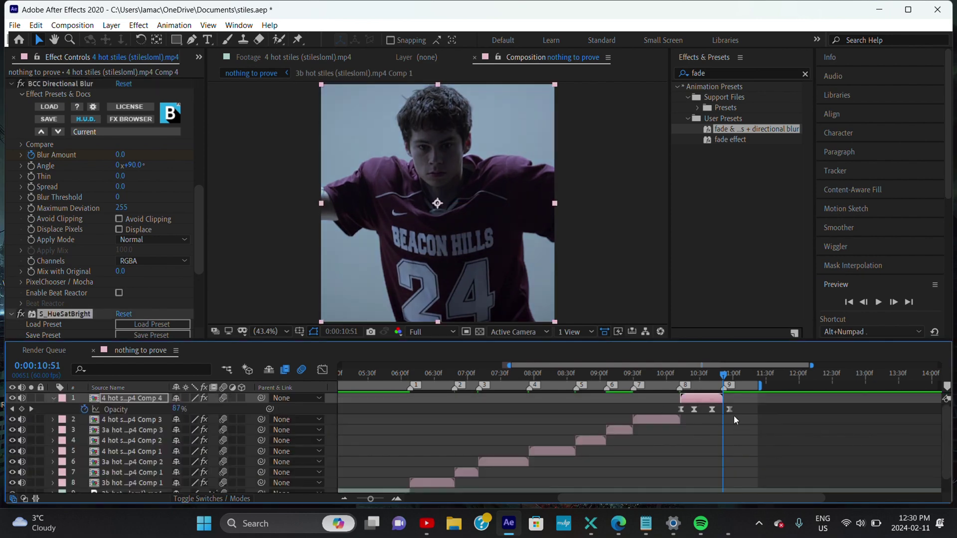
left_click_drag(731, 413, 725, 414)
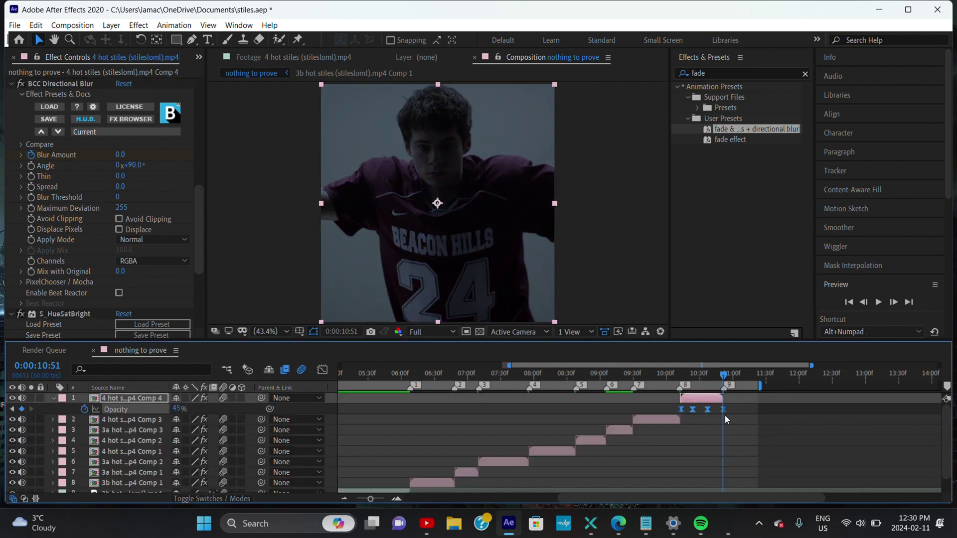
left_click(612, 385)
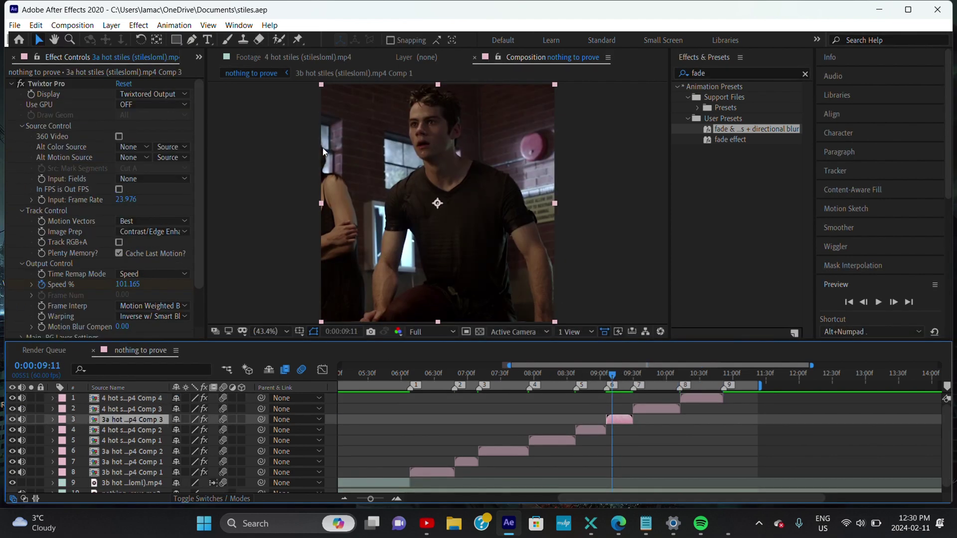
left_click(111, 25)
Step: Add a new text layer at 9:06 and type the micasvfx watermark
mouse_move(125, 38)
left_click(319, 38)
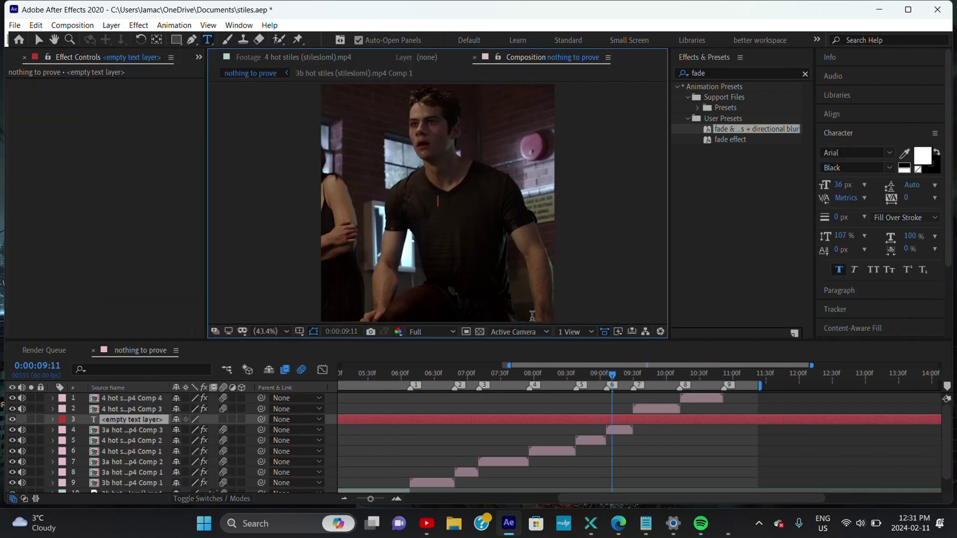
left_click(608, 379)
scroll(884, 259, "down", 3)
double_click(621, 416)
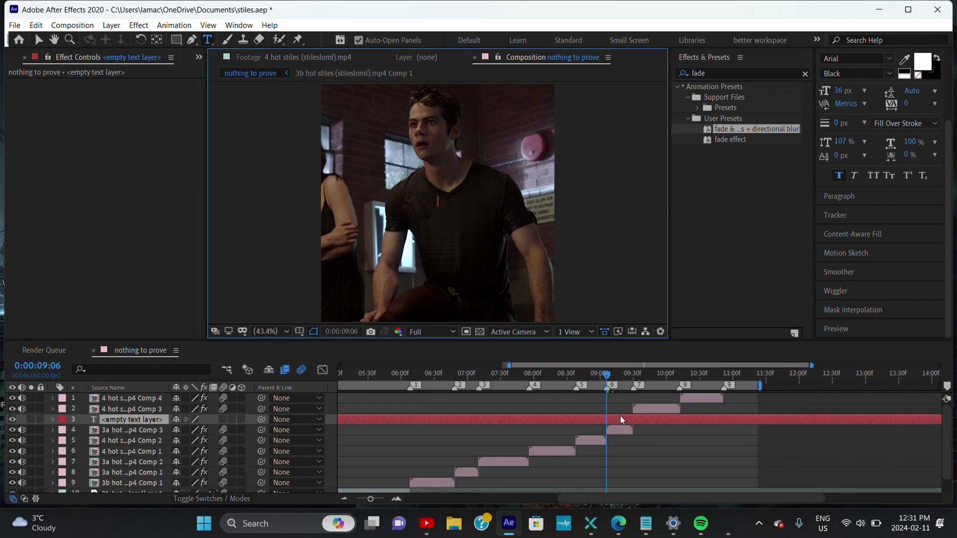
type("micasvfx")
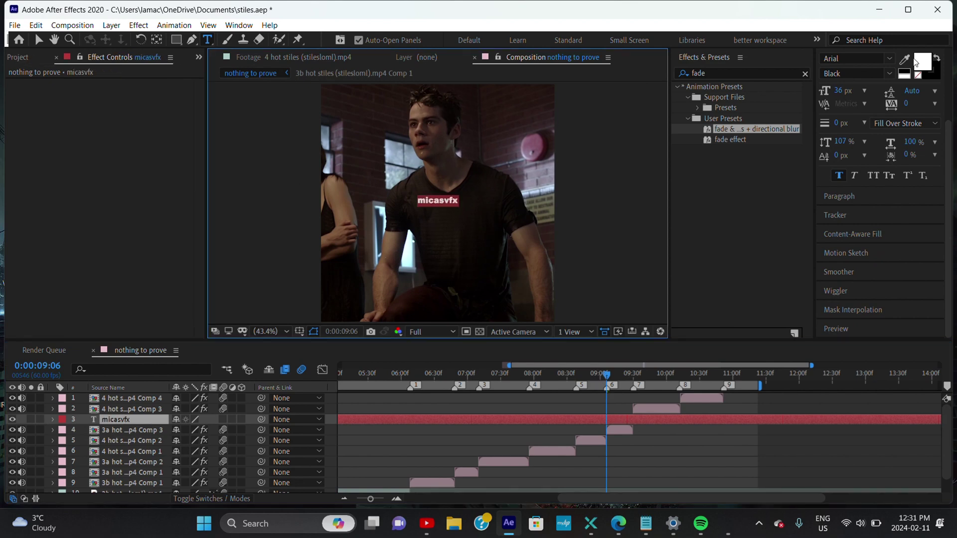
Step: Restyle the watermark in ChopinScript Medium at 40 px
left_click(864, 90)
left_click(848, 241)
left_click(889, 59)
key("Escape")
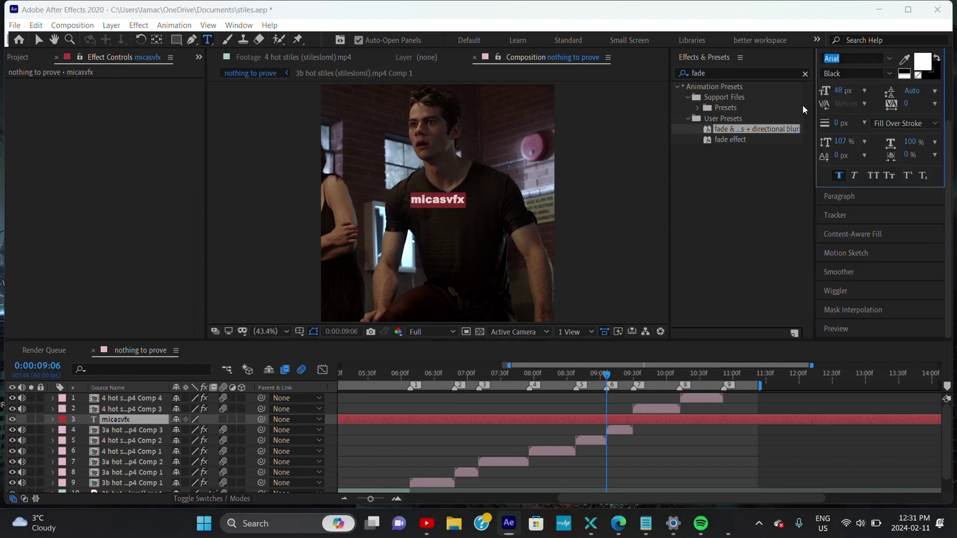
type("chopin")
key("Return")
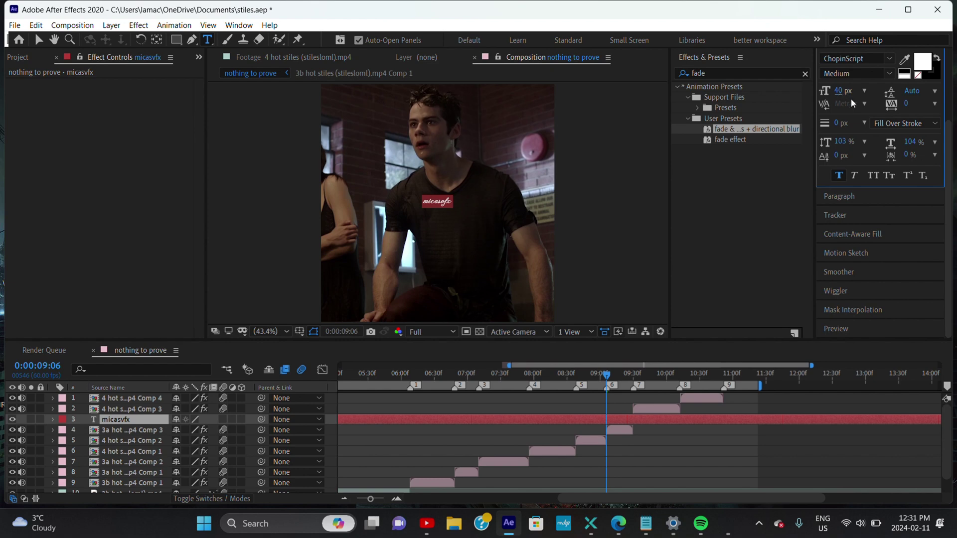
Step: Preview the restyled watermark and split its layer at 9:06
scroll(853, 103, "up", 3)
left_click(867, 114)
left_click(831, 113)
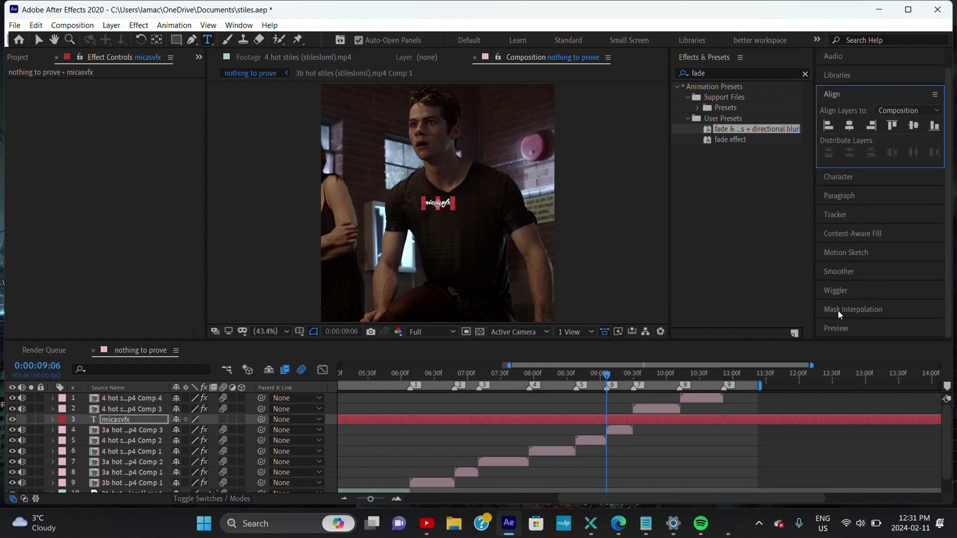
left_click(835, 308)
left_click(878, 302)
left_click(592, 424)
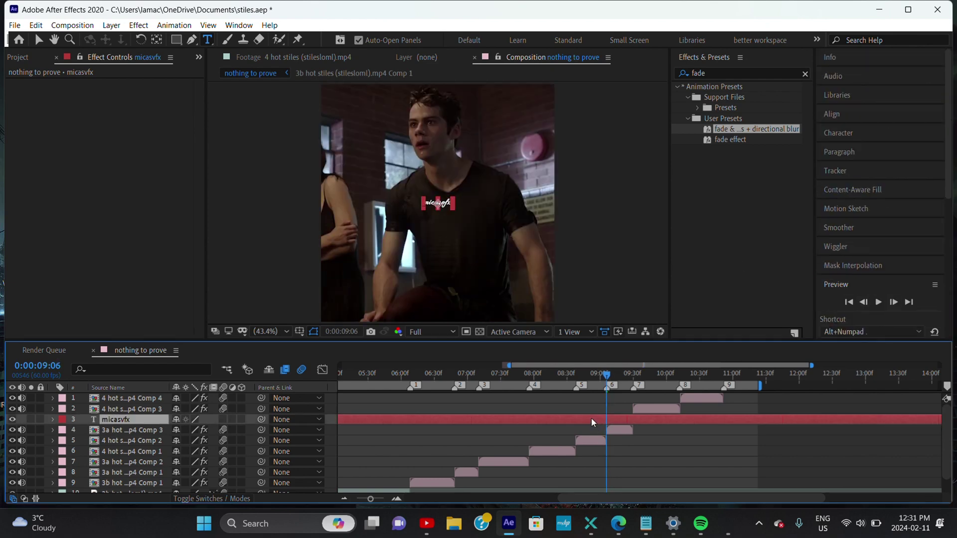
key("ctrl+shift+d")
Step: Delete the earlier watermark piece and trim micasvfx 2 to end around 9:31
left_click(582, 431)
key("Delete")
left_click(863, 302)
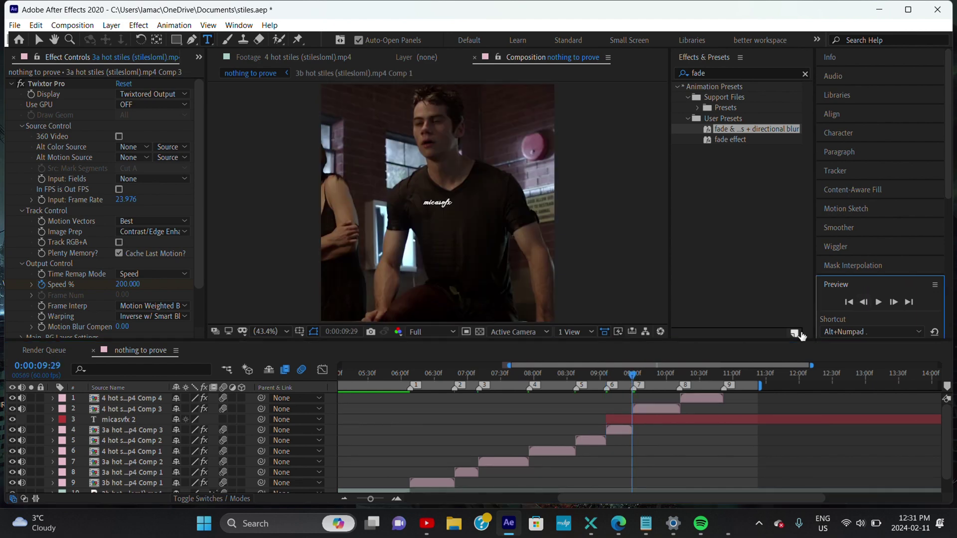
left_click(659, 419)
key("alt+]")
left_click(611, 377)
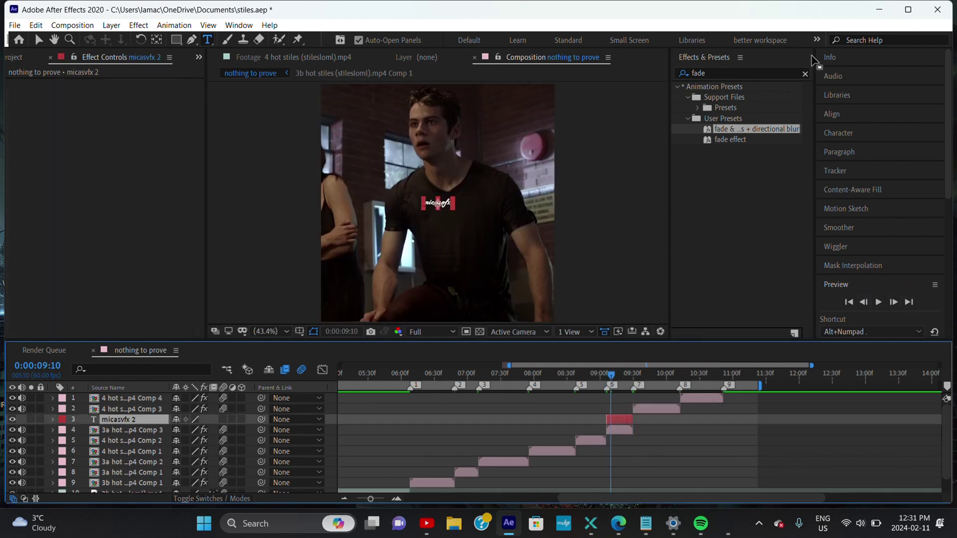
Step: Apply CC Burn Film to the micasvfx 2 layer
left_click(805, 73)
type("burn film")
double_click(724, 98)
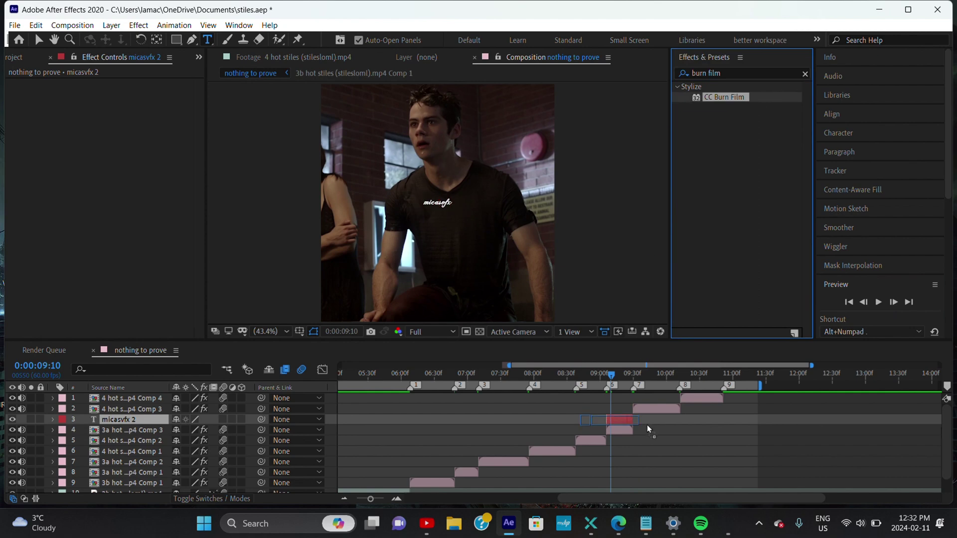
left_click(52, 419)
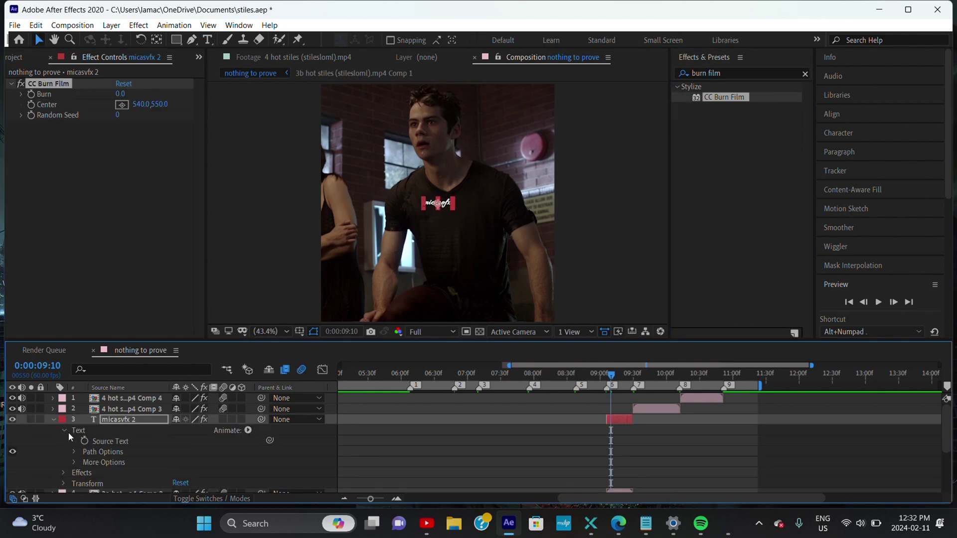
left_click(52, 419)
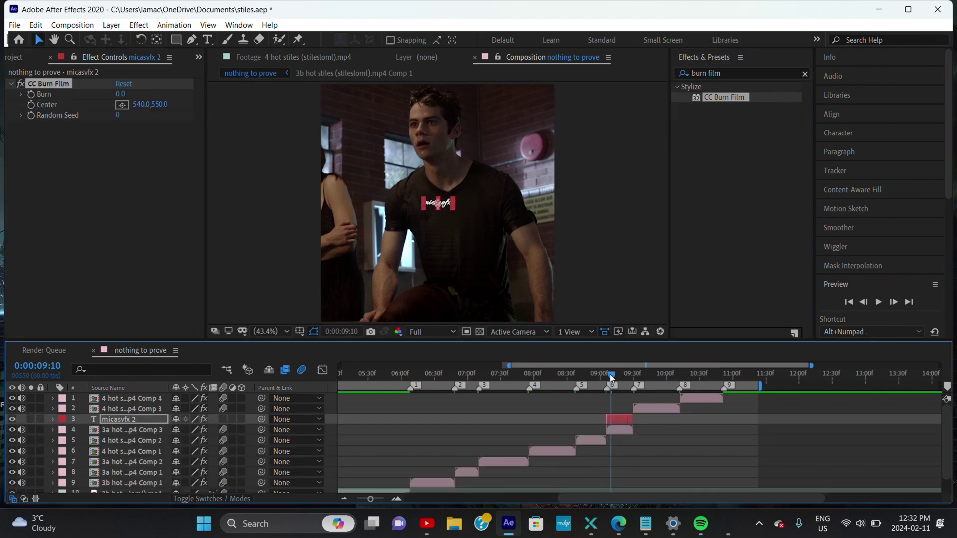
Step: Keyframe the CC Burn Film Burn amount from 9:06, bringing it to 0 at 9:16
left_click_drag(612, 377, 607, 378)
left_click(31, 94)
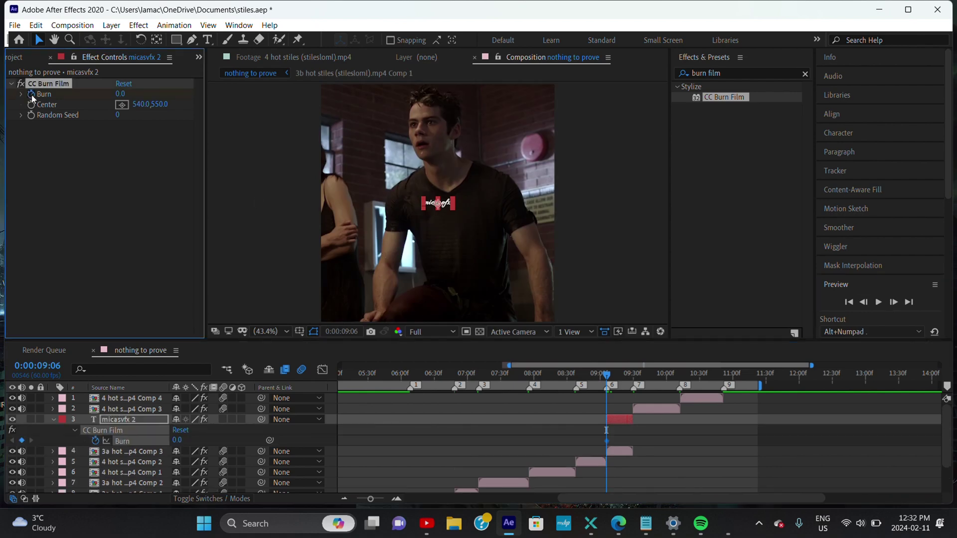
left_click(618, 377)
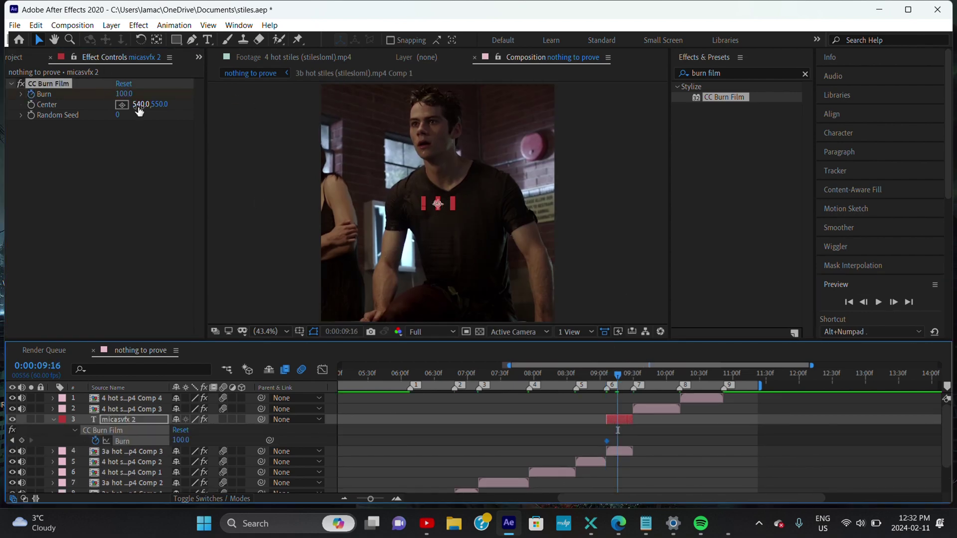
key("space")
key("space")
mouse_move(124, 93)
left_mouse_down()
mouse_move(79, 101)
mouse_move(513, 106)
left_mouse_up()
key("space")
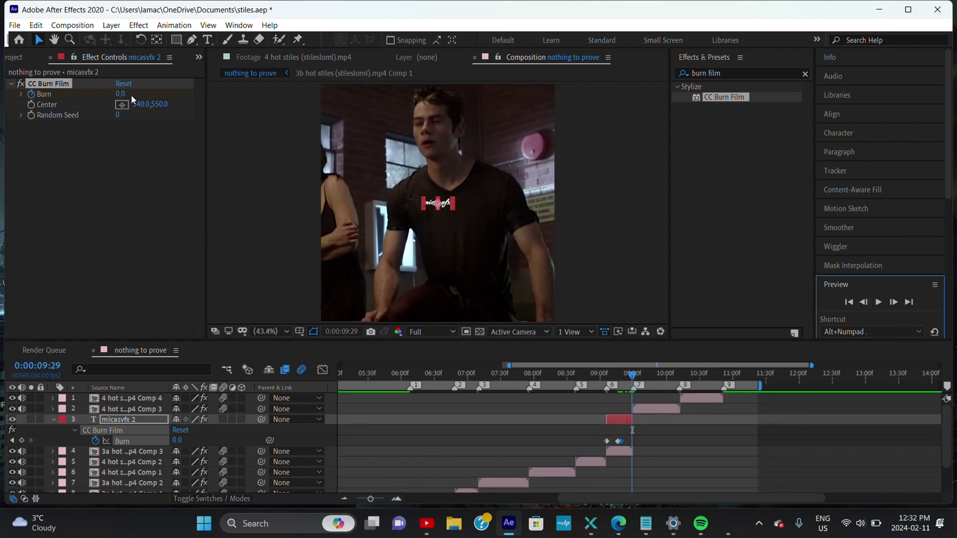
left_click(614, 381)
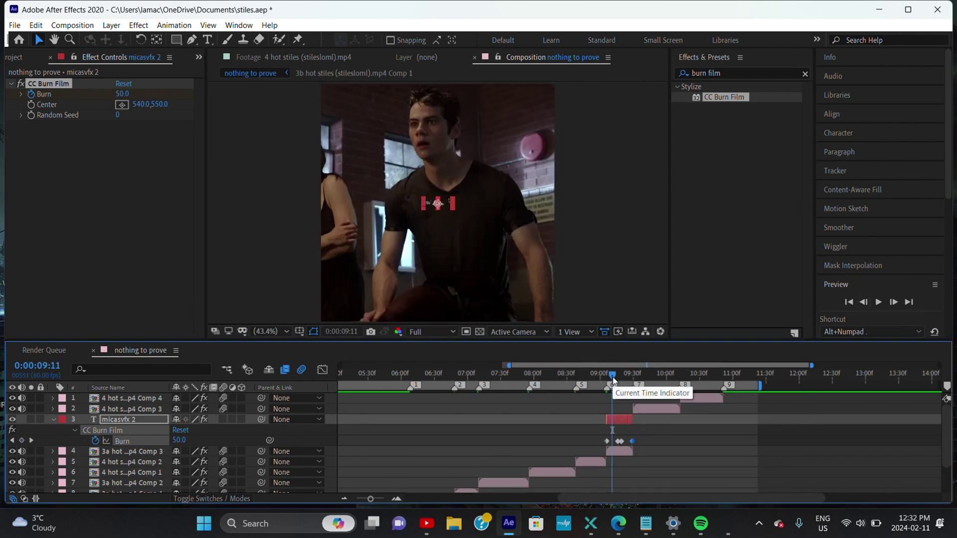
left_click_drag(614, 381, 621, 382)
Step: Add Deep Glow to the watermark with Exposure 0.5
left_click(804, 74)
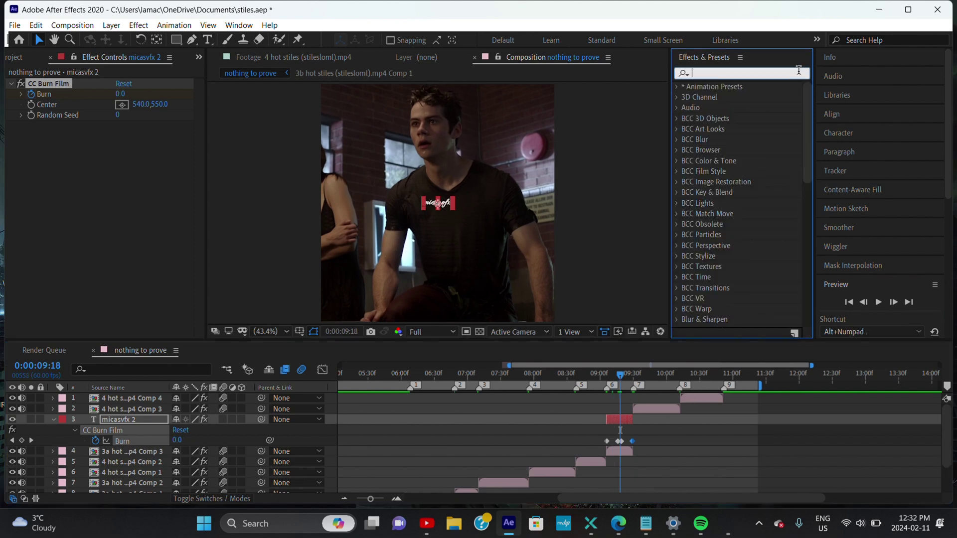
type("deep")
double_click(721, 161)
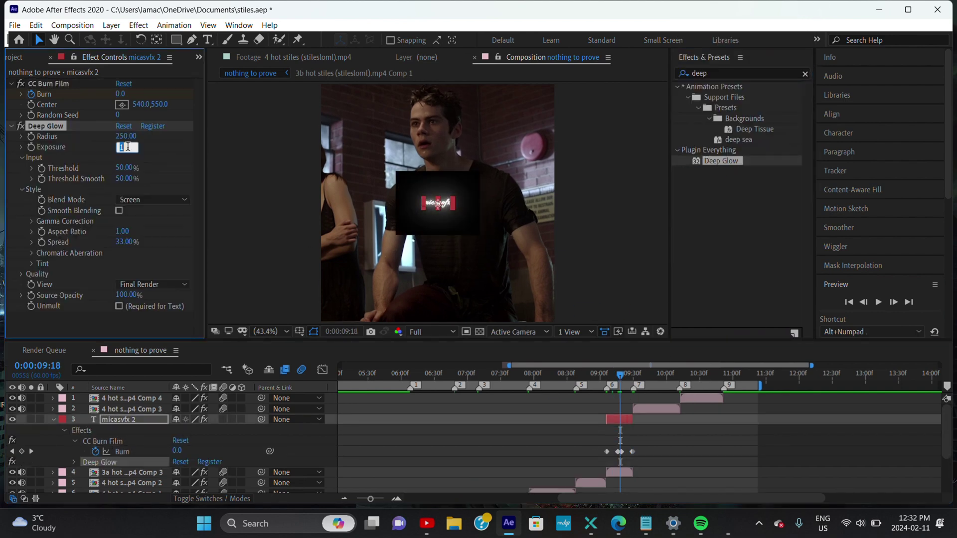
type("0.5")
key("Return")
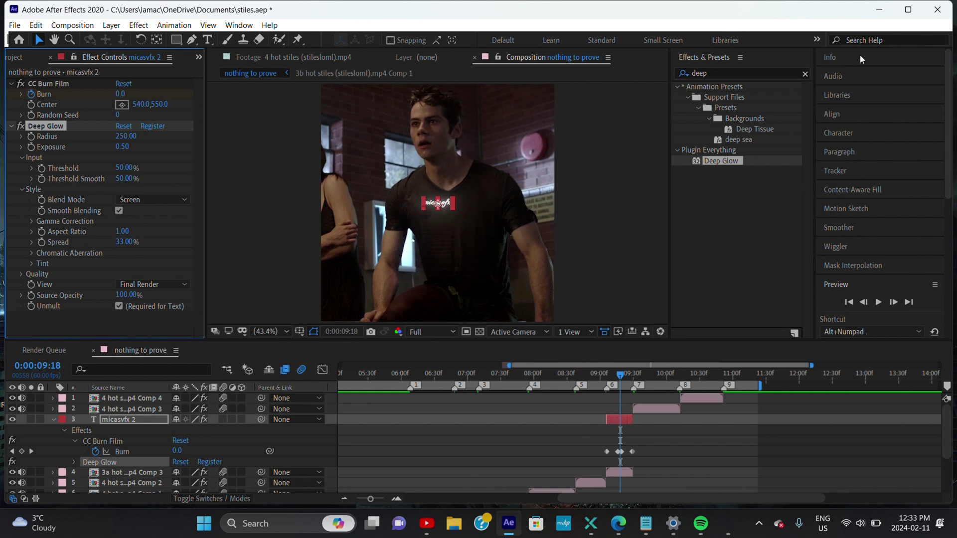
Step: Add a Drop Shadow to the watermark and check the burn at 9:12
left_click(805, 74)
type("drop")
double_click(735, 287)
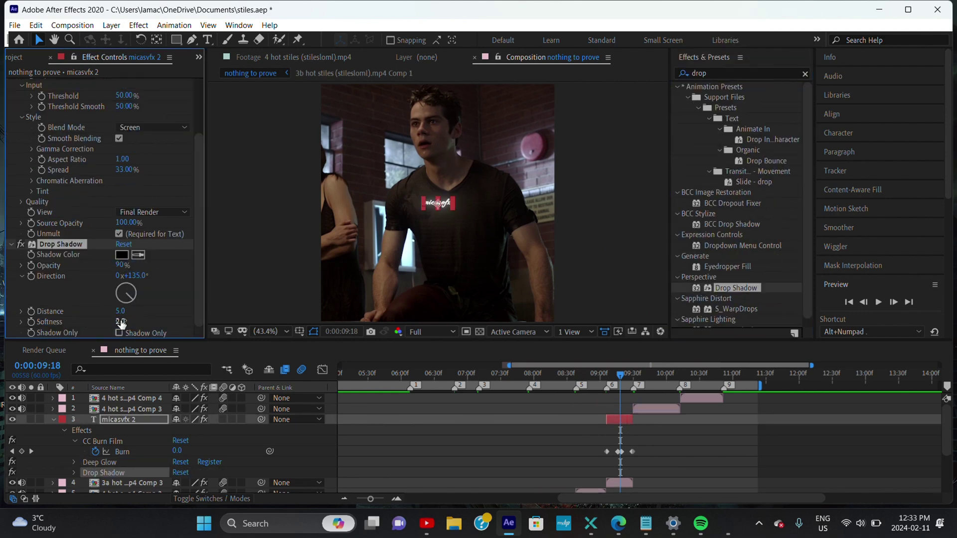
left_click_drag(605, 384, 613, 382)
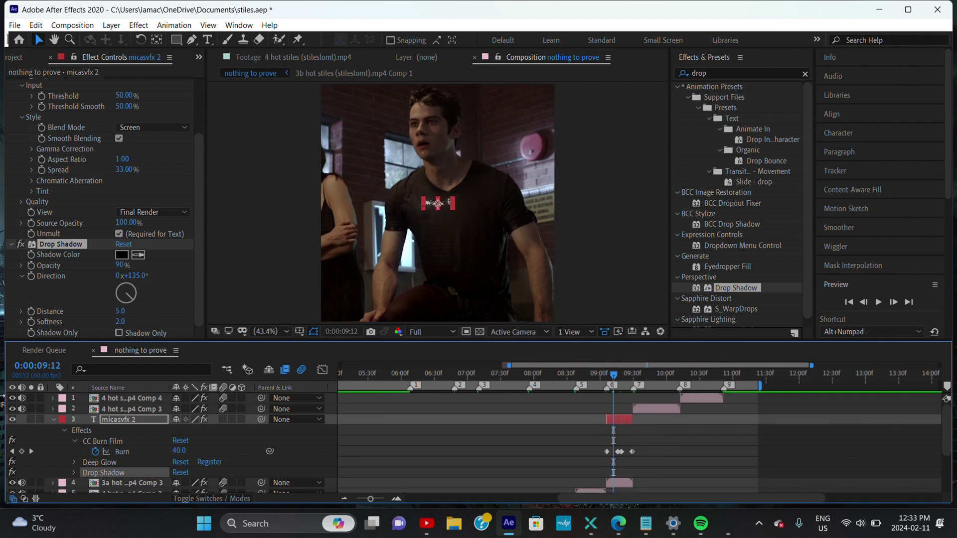
left_click(53, 419)
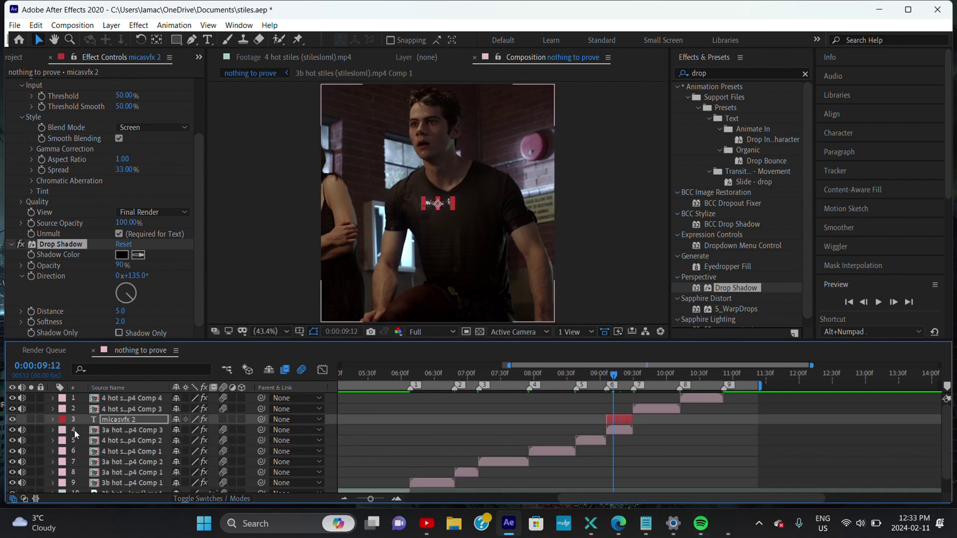
Step: Pre-compose the watermark piece and the clip below into Pre-comp 1
left_click(115, 429, "ctrl")
right_click(115, 430)
left_click(149, 358)
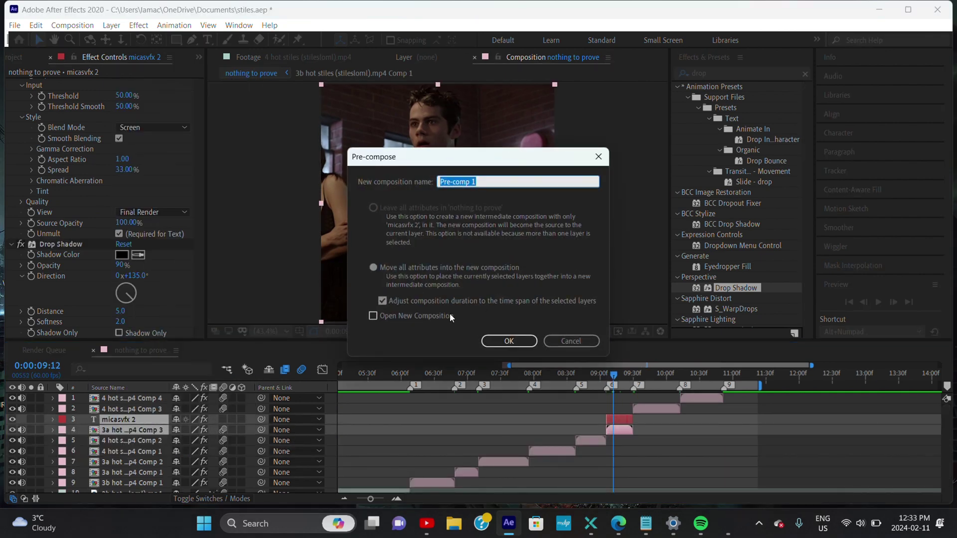
left_click(523, 342)
Step: Apply the saved fade and directional blur user preset at 9:06
left_click(606, 374)
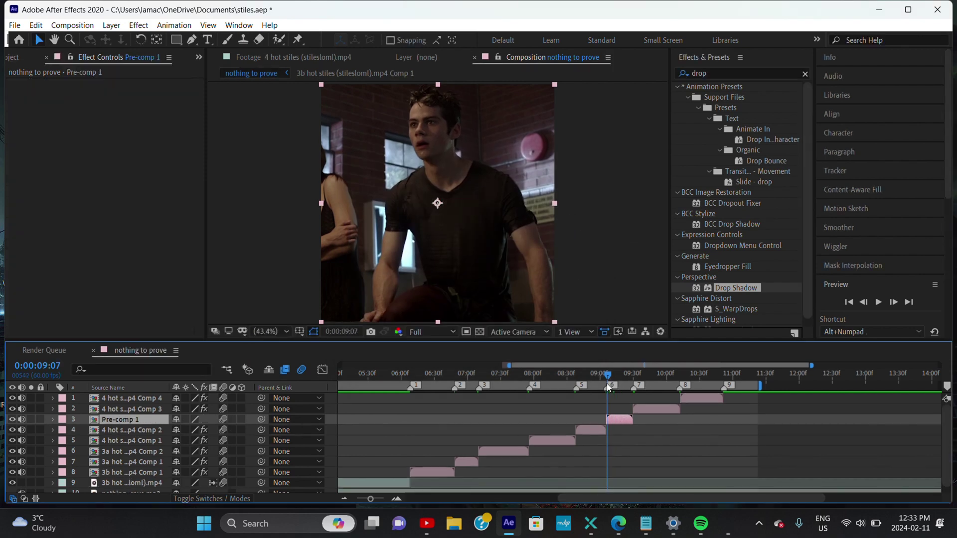
left_click(804, 74)
type("fade")
left_click(698, 107)
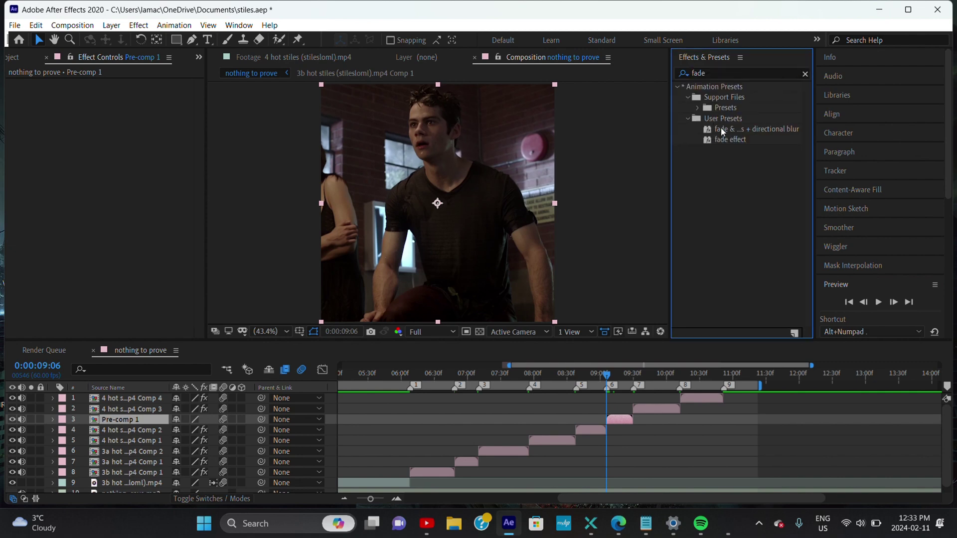
double_click(755, 129)
Step: Pull the Blur Amount end keyframe earlier so it finishes near 9:29
left_click(630, 378)
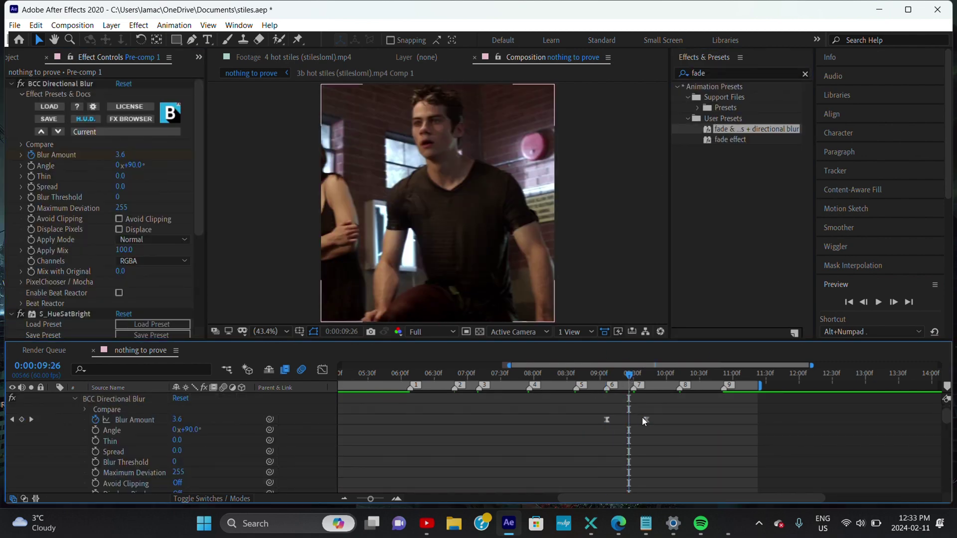
left_click_drag(646, 419, 627, 420)
key("Page_Up")
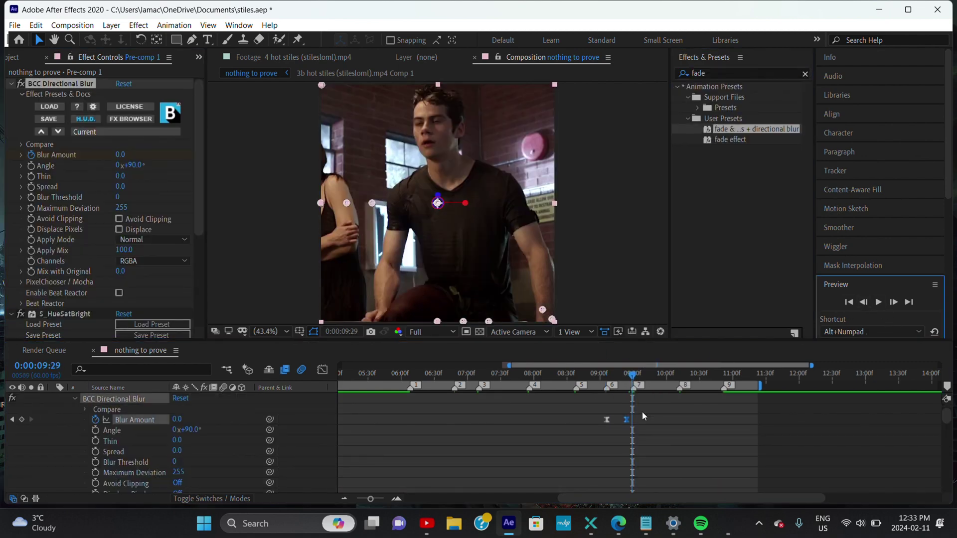
scroll(632, 413, "down", 5)
scroll(631, 412, "down", 5)
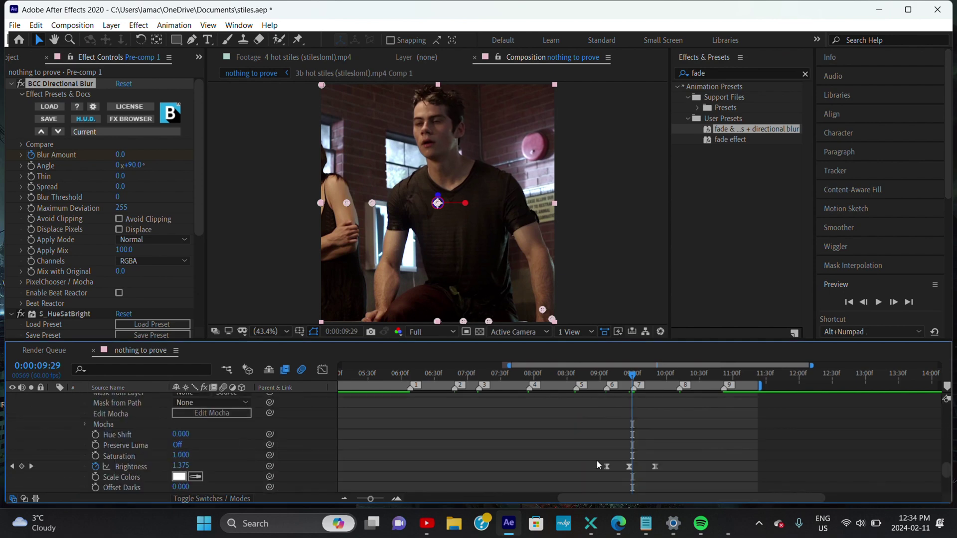
left_click_drag(597, 459, 665, 471)
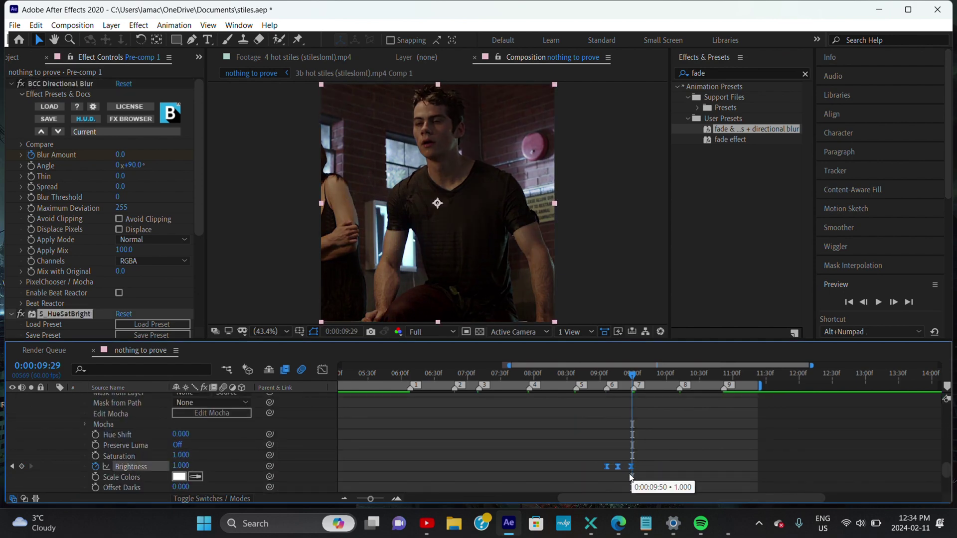
scroll(664, 456, "up", 10)
left_click(623, 453)
Step: Squeeze the Opacity keyframes closer together and save the project
key("t")
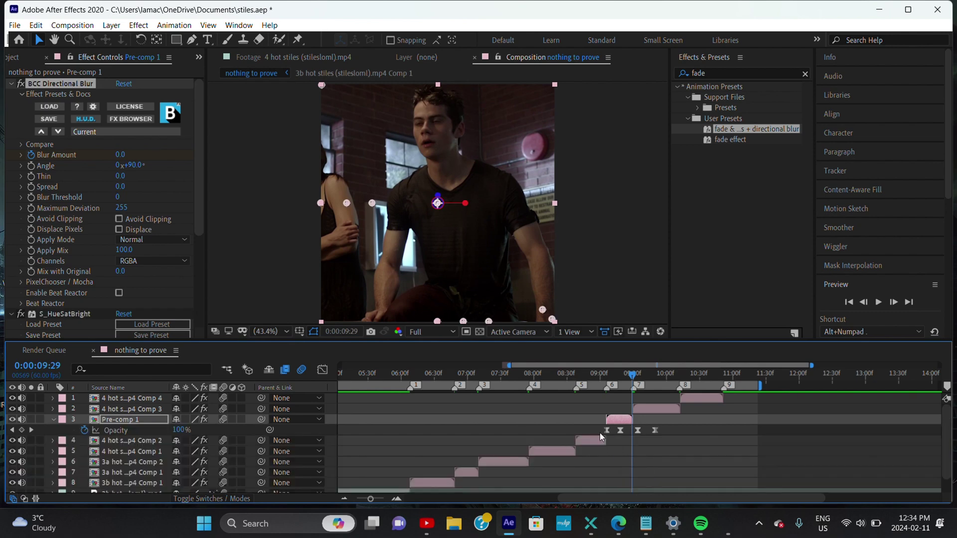
left_click_drag(659, 429, 631, 443)
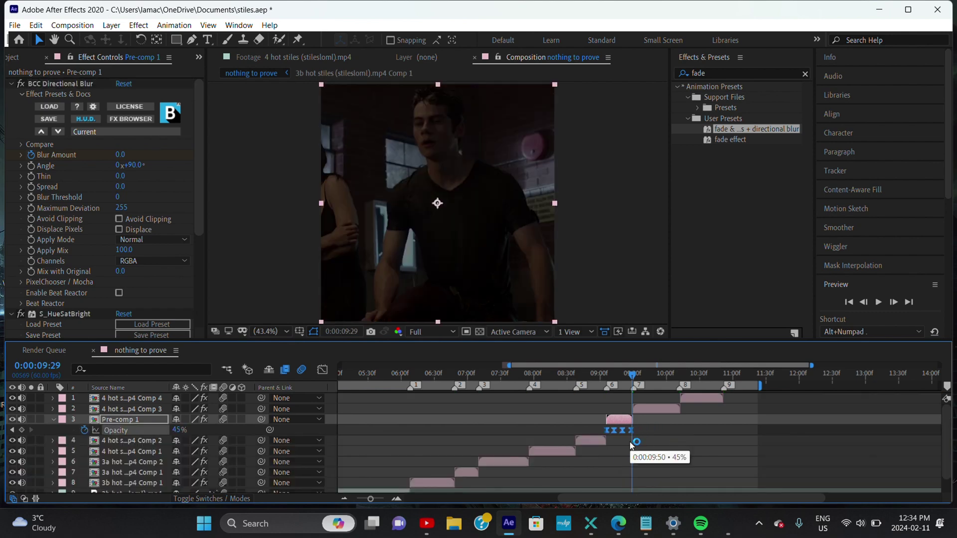
left_click(894, 305)
key("ctrl+s")
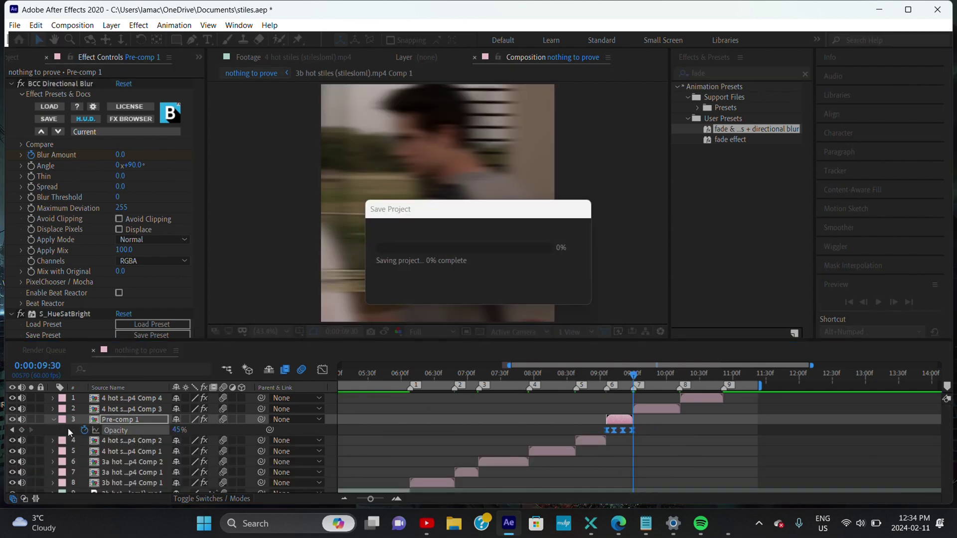
Step: Dismiss the error, save the project, and collapse Pre-comp 1's Opacity
left_click(581, 286)
key("ctrl+s")
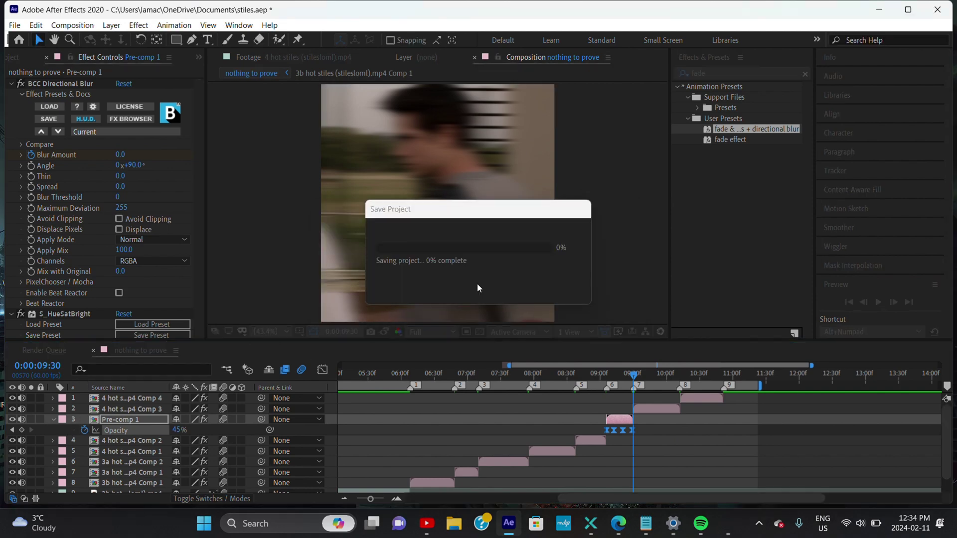
key("u")
key("u")
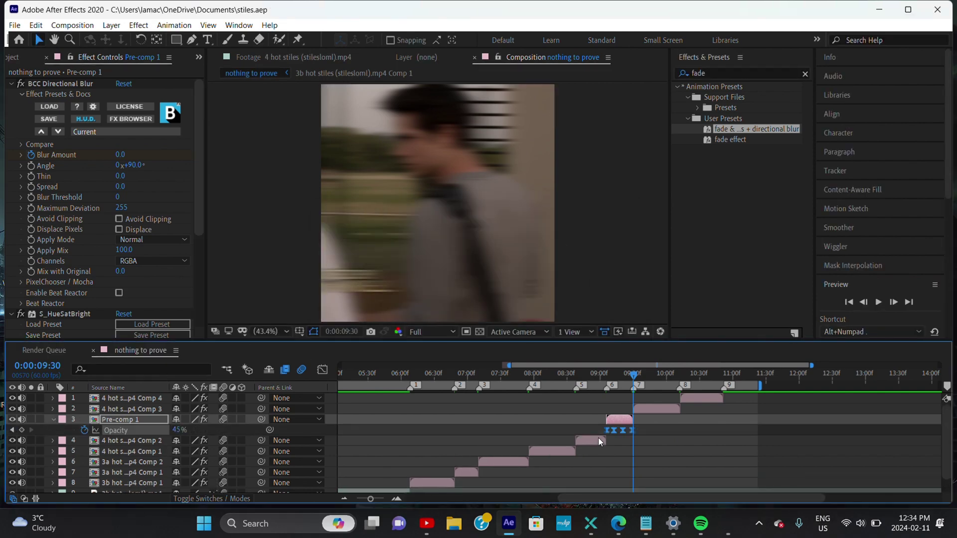
left_click(52, 420)
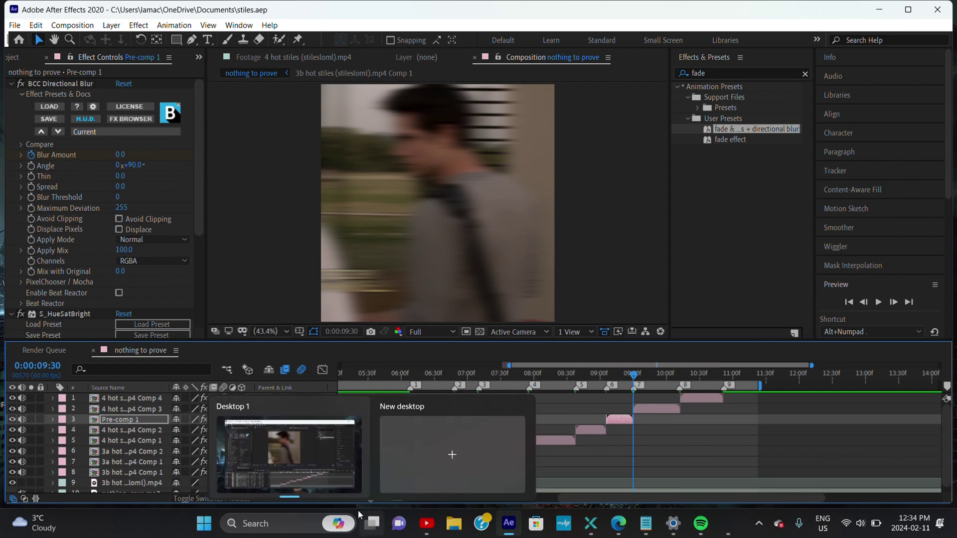
Step: Zoom the timeline out to the full duration and preview the whole edit
key("minus")
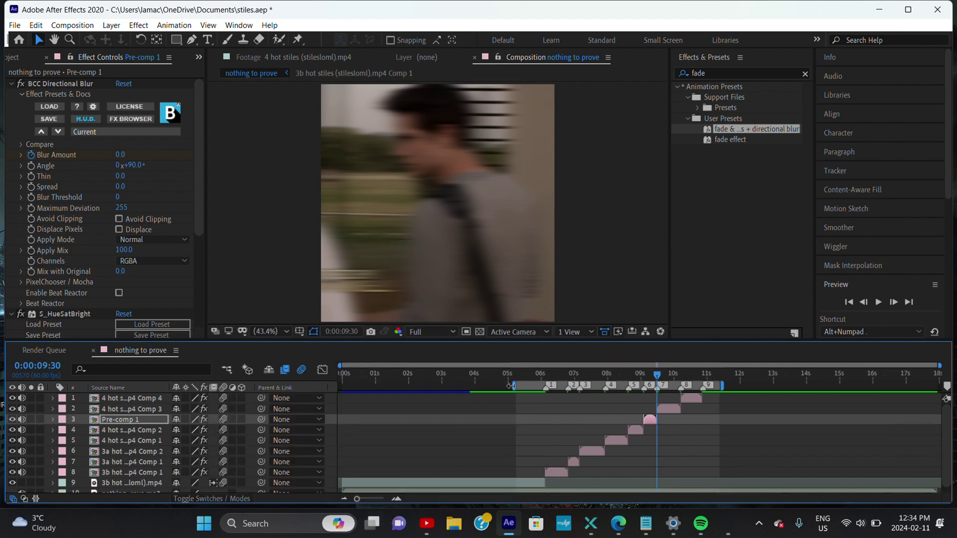
left_click_drag(721, 385, 718, 386)
key("space")
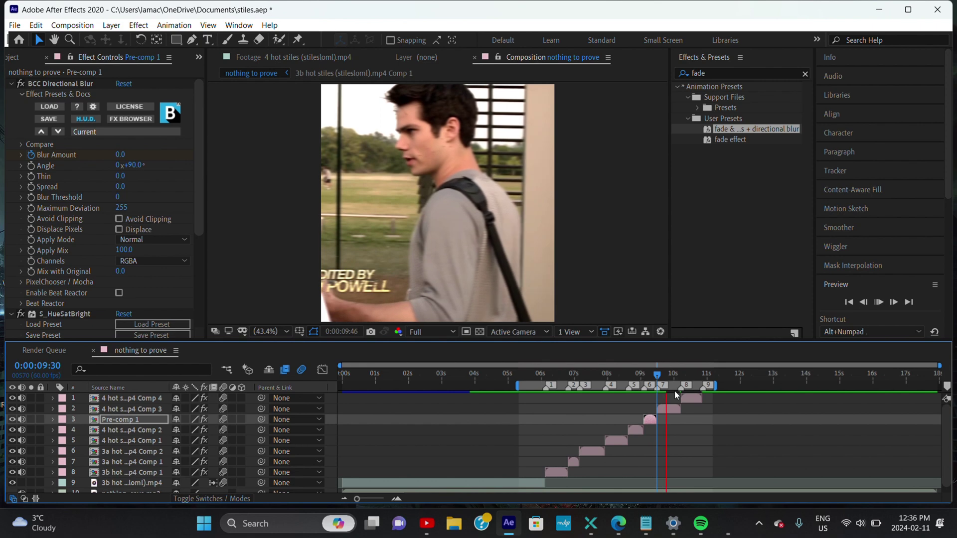
key("space")
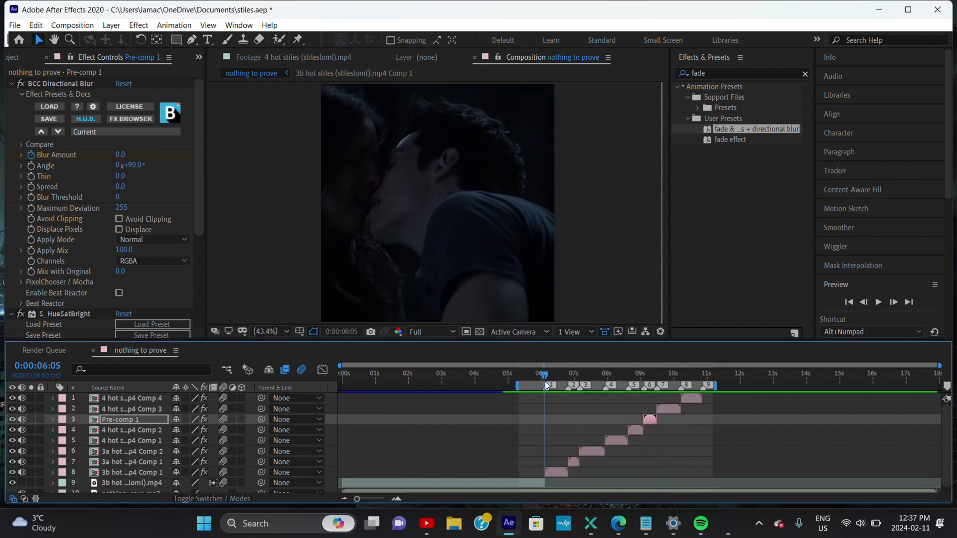
Step: Keyframe layer 8's Scale at 100% at 6:08 and 114% at 6:48
left_click(545, 373)
left_click(545, 471)
key("s")
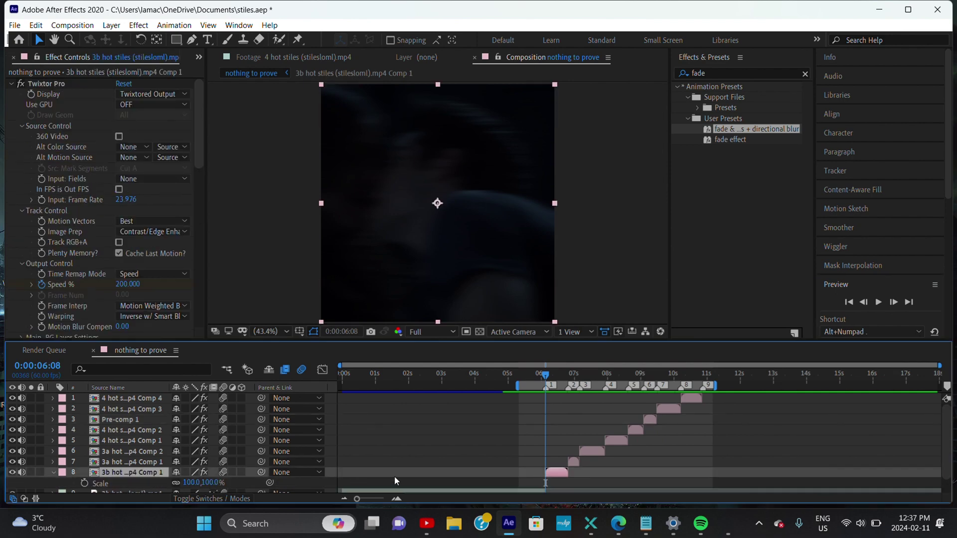
scroll(397, 481, "down", 1)
left_click(84, 466)
left_click(878, 302)
left_click(863, 302)
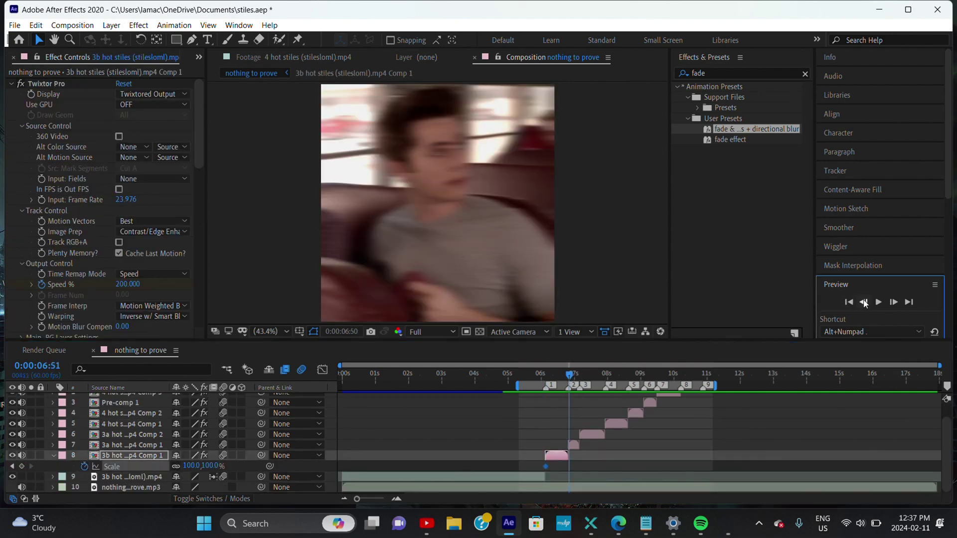
left_click(863, 302)
left_click(864, 302)
left_click(863, 302)
left_click(191, 465)
type("114")
key("Return")
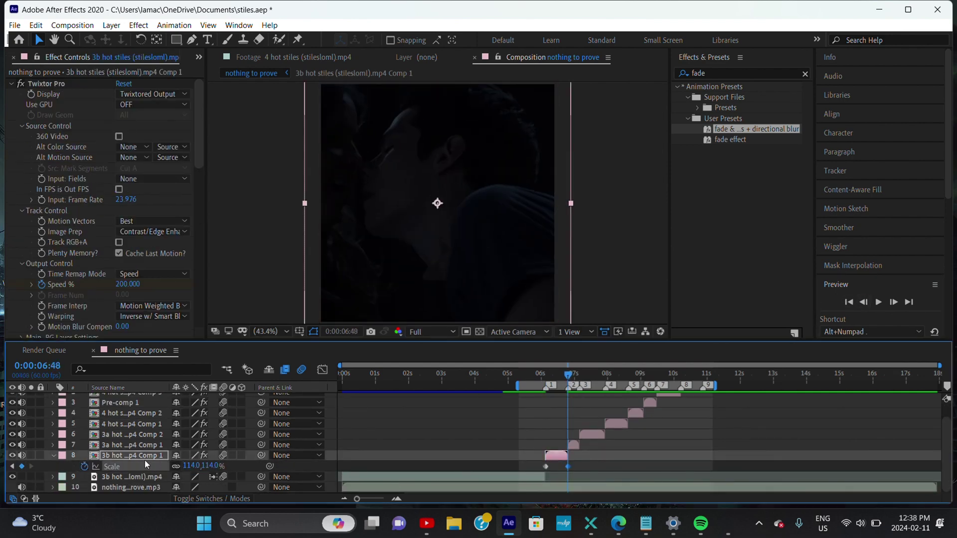
Step: Easy Ease layer 8's Scale keyframes and refine the curve in the Graph Editor
left_click_drag(533, 467, 571, 468)
right_click(568, 466)
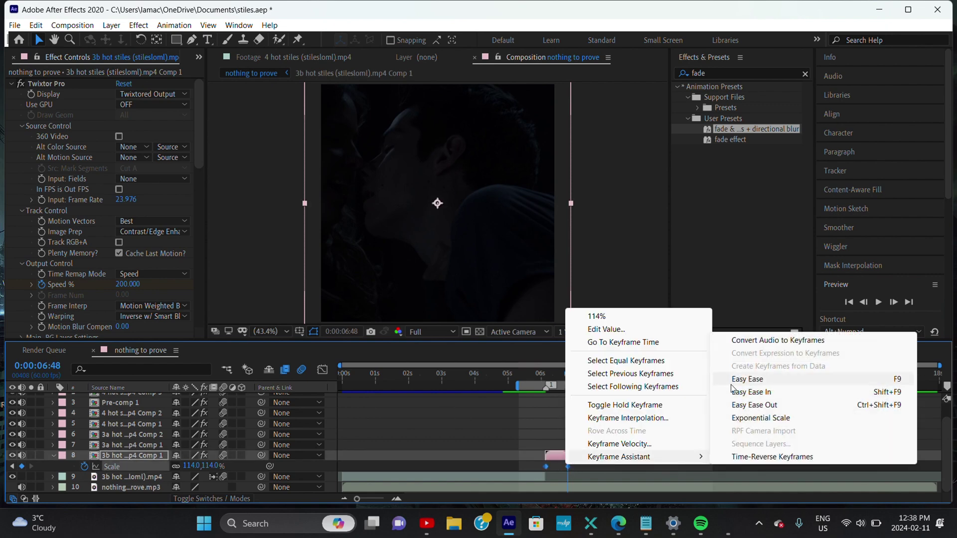
left_click(747, 376)
left_click(322, 369)
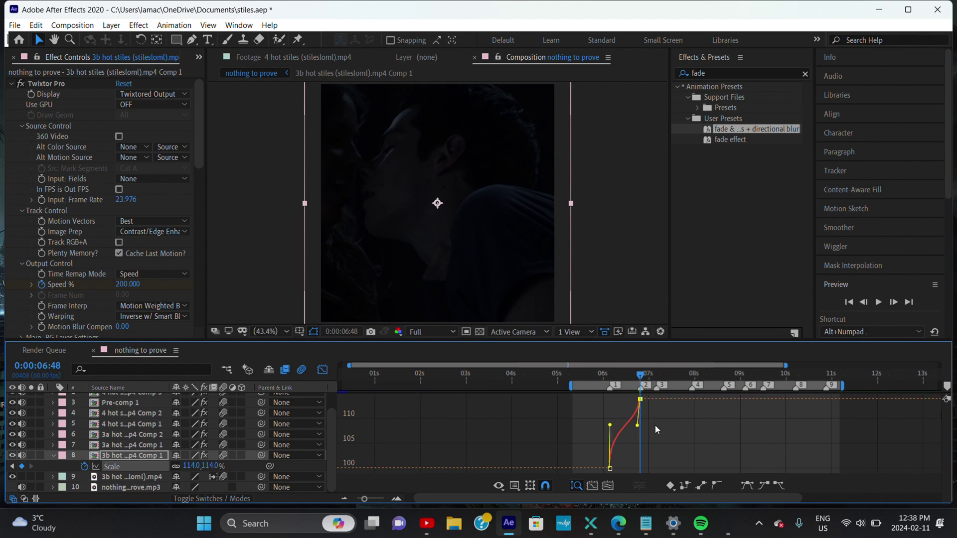
key("space")
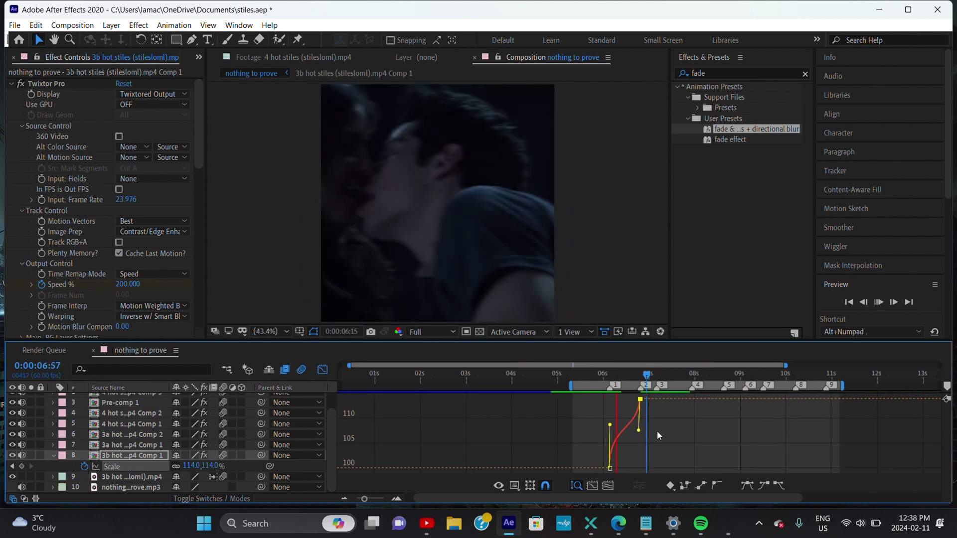
left_click_drag(609, 425, 608, 420)
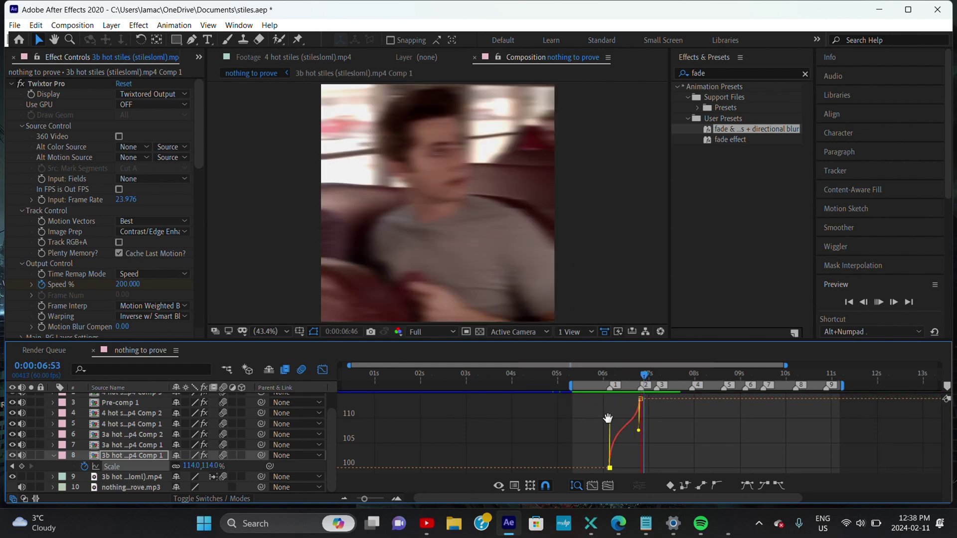
left_click(324, 371)
left_click(863, 303)
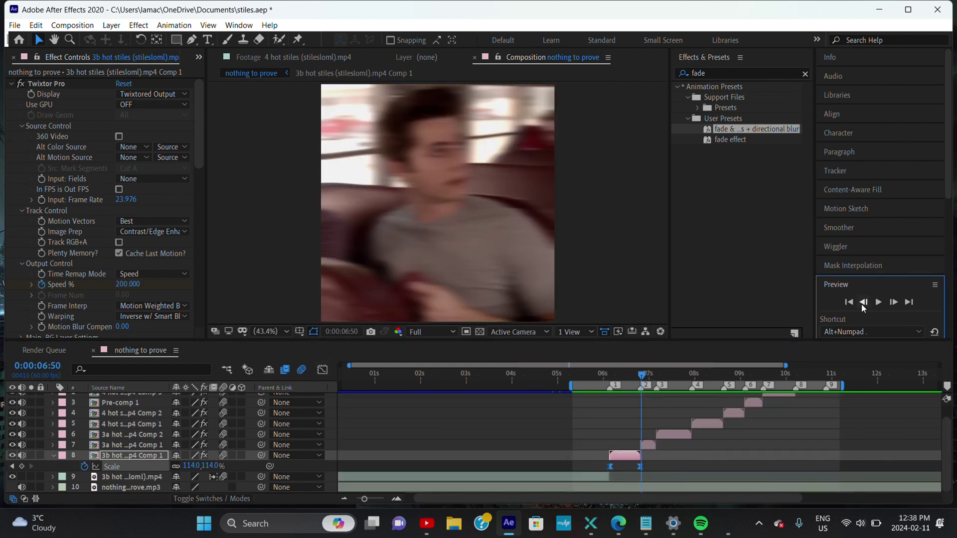
left_click(863, 303)
Step: Move layer 7's end Scale keyframe to its cut at 07:09
left_click(648, 444)
key("s")
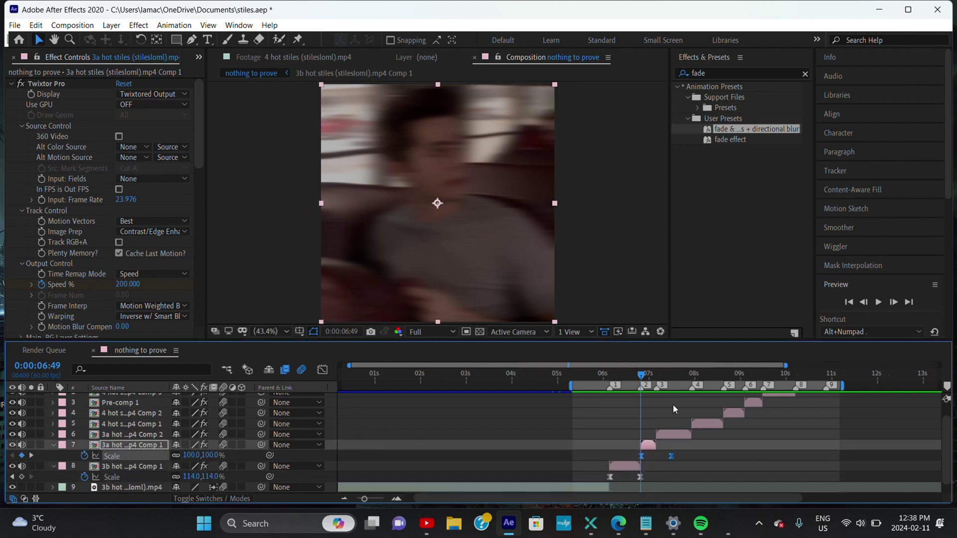
key("o")
key("Page_Up")
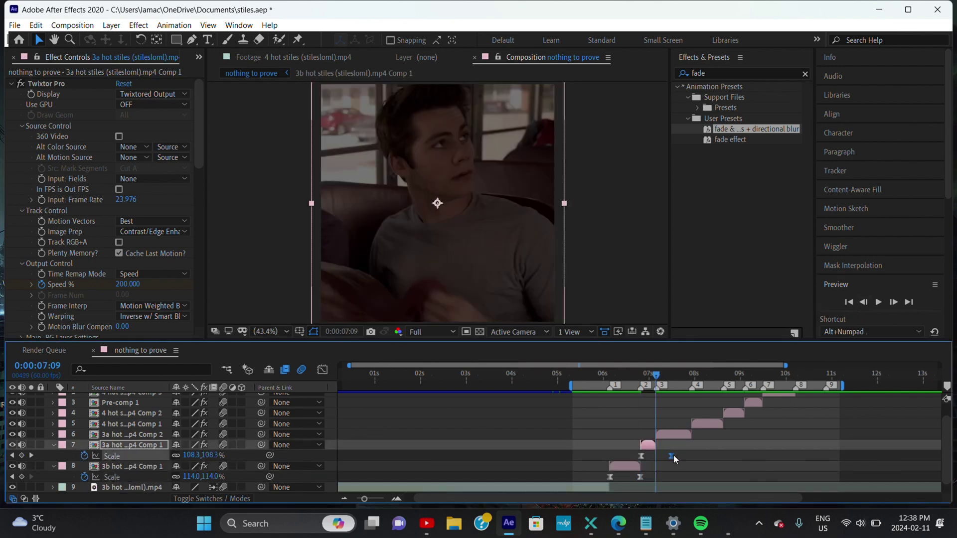
left_click_drag(672, 455, 656, 455)
Step: Align layers 6 and 5 end Scale keyframes to their cuts, layer 5 at 08:37
left_click(893, 302)
left_click(681, 433)
key("s")
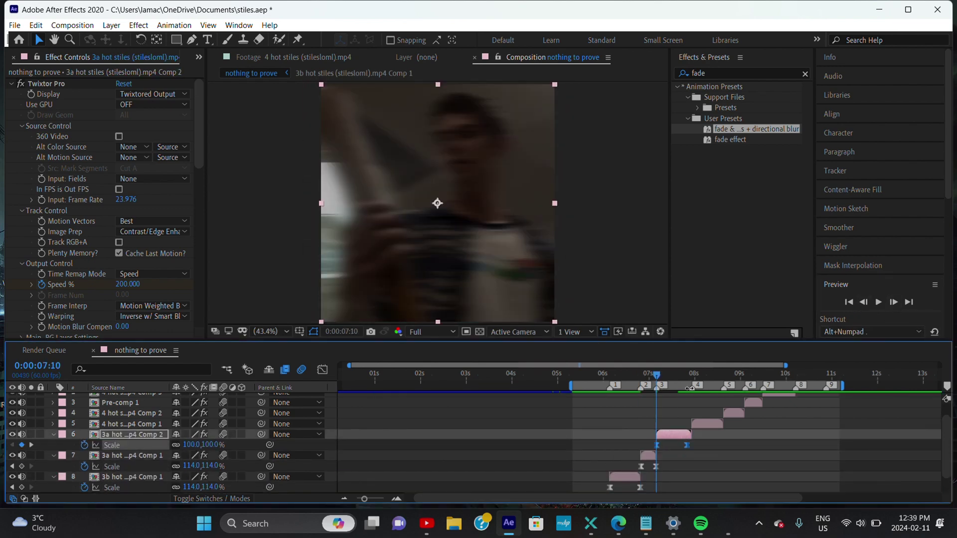
key("space")
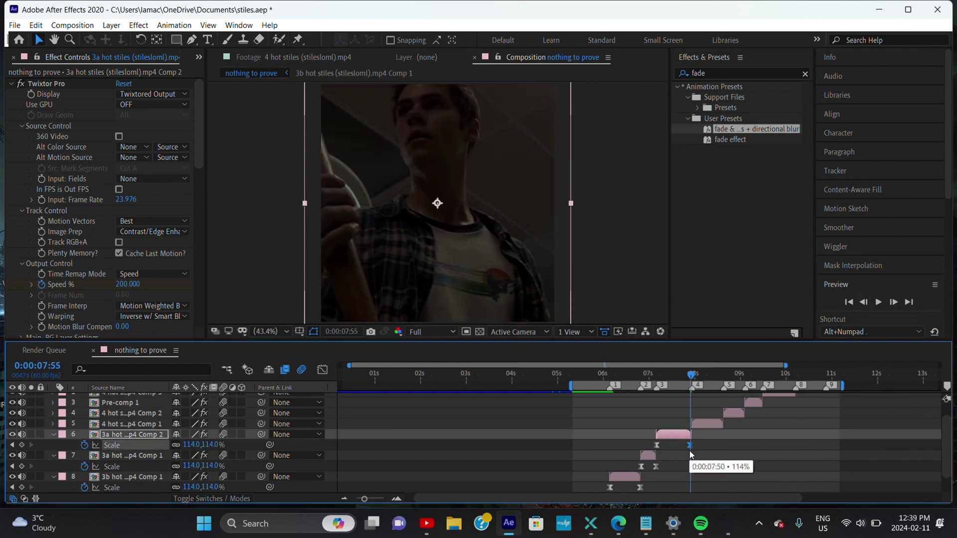
left_click(893, 302)
left_click(707, 423)
key("s")
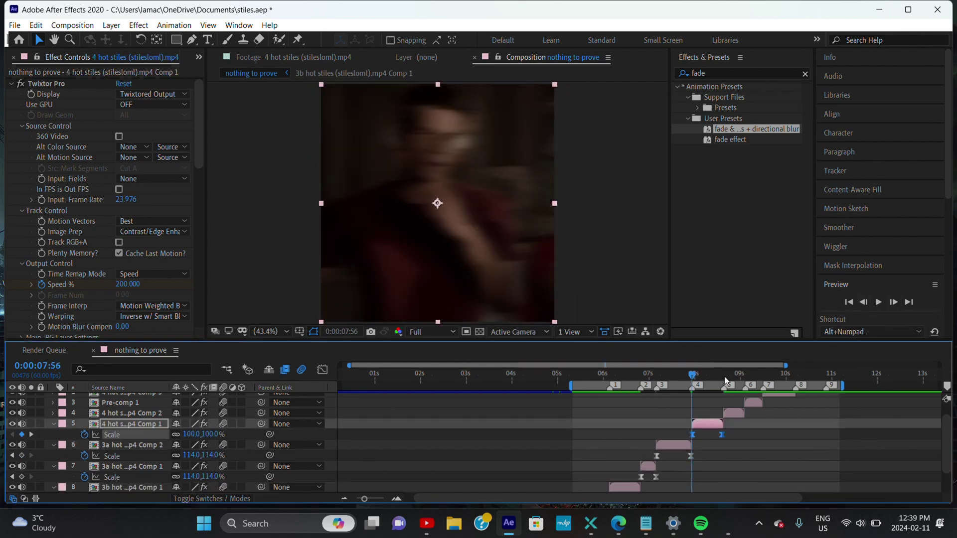
left_click(724, 381)
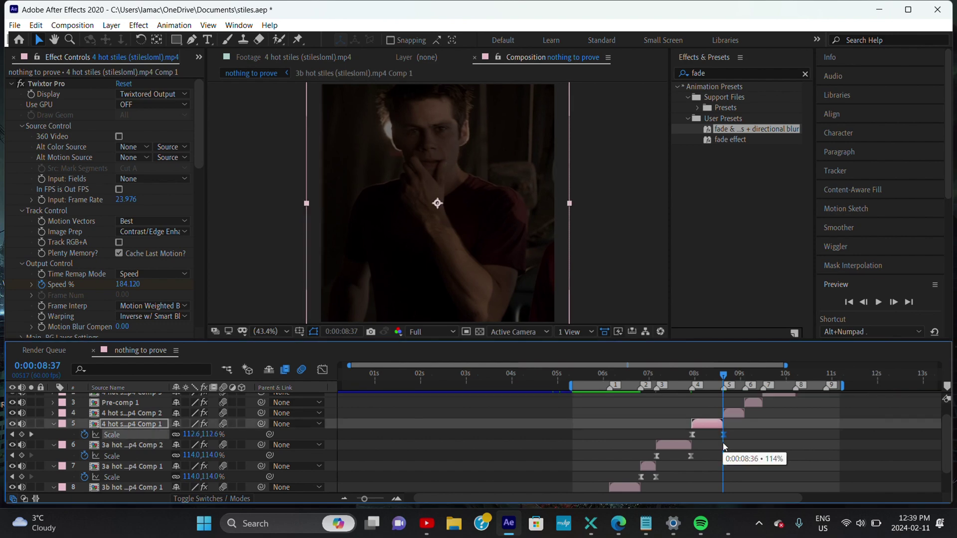
left_click_drag(723, 436, 724, 436)
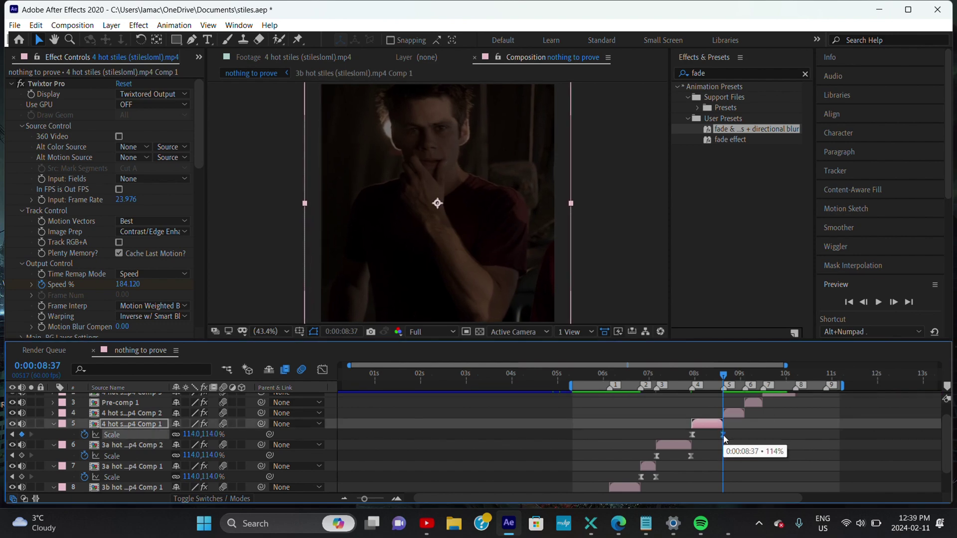
key("space")
Step: Move layer 4's and Pre-comp 1's end Scale keyframes to 09:05 and 09:29
left_click(734, 414)
key("s")
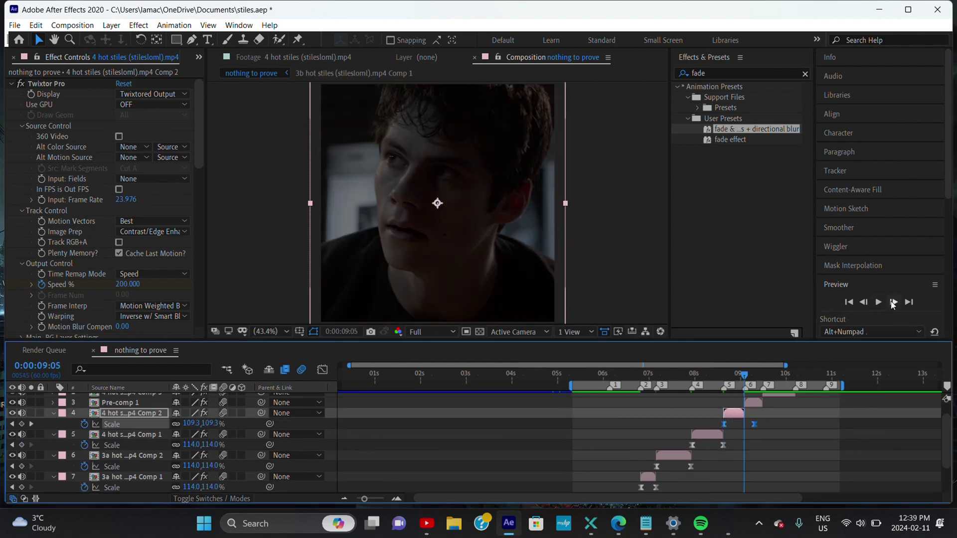
left_click_drag(754, 424, 745, 424)
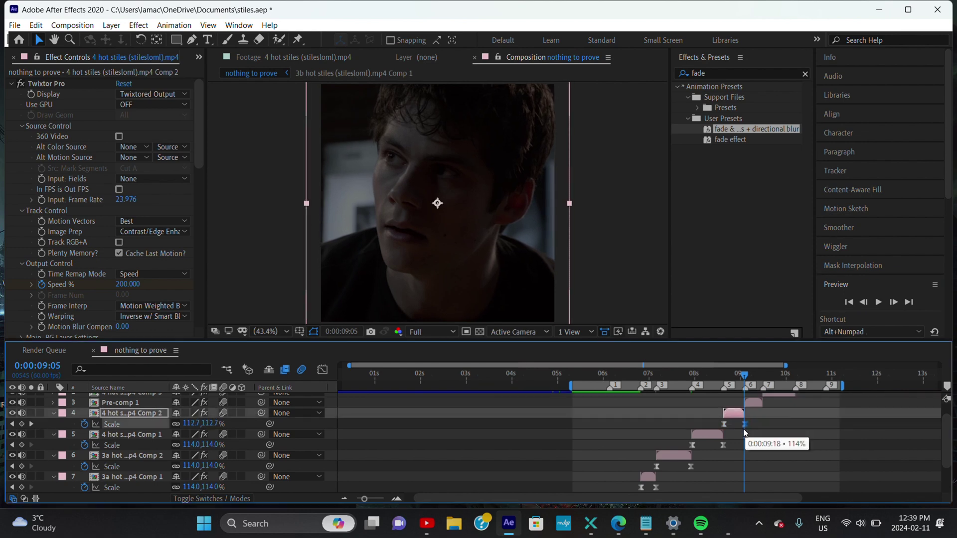
scroll(784, 399, "up", 1)
left_click(753, 417)
key("o")
key("s")
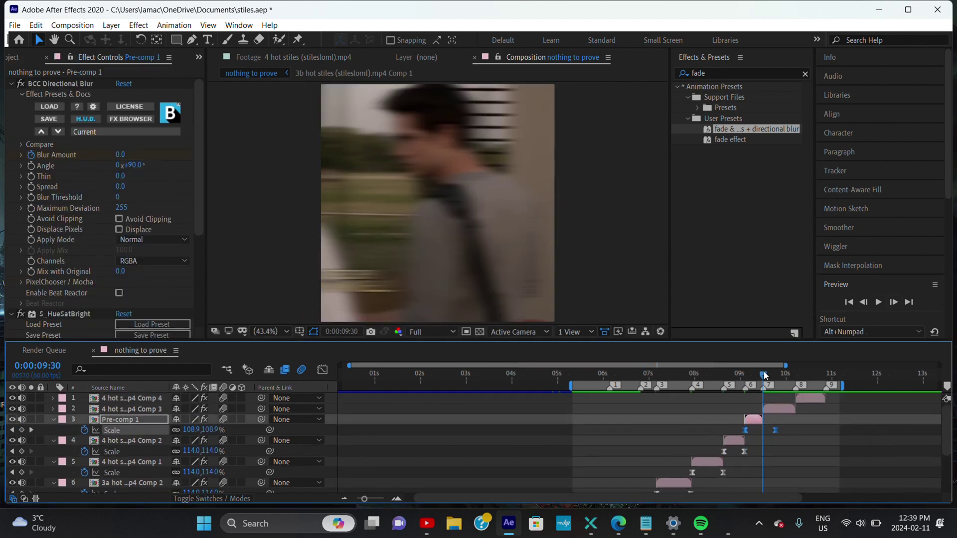
left_click(763, 375)
left_click_drag(775, 430, 761, 430)
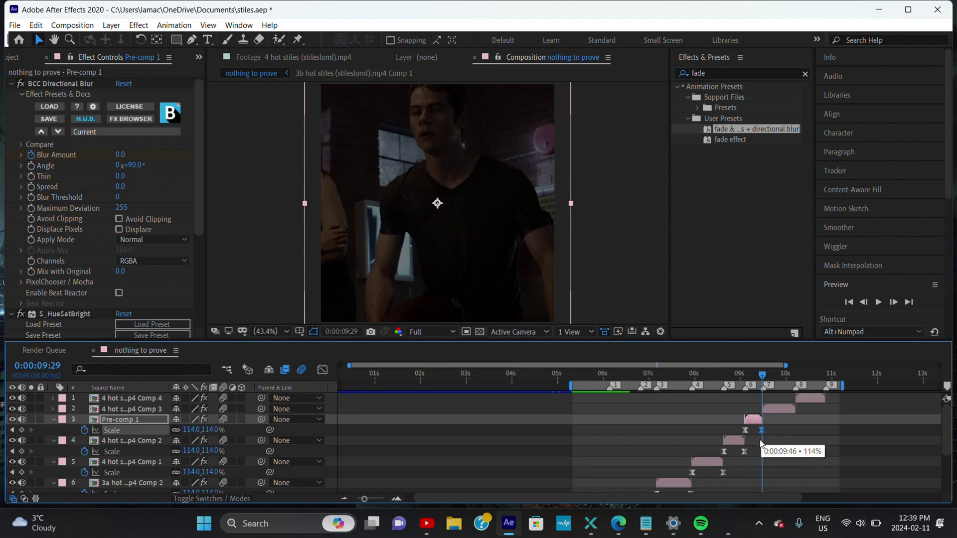
Step: Move layer 2's end Scale keyframe to its cut at 10:12
left_click(778, 407)
key("s")
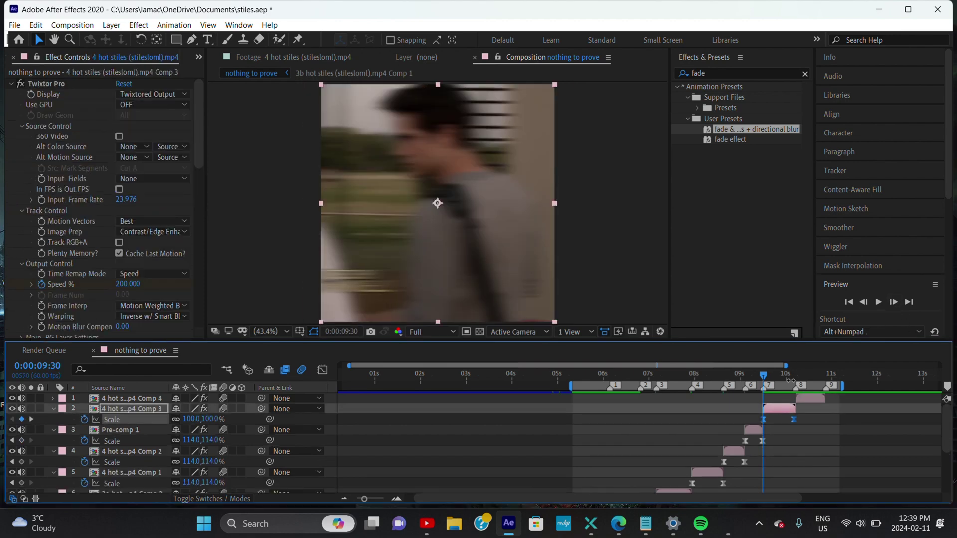
key("o")
left_click(863, 302)
left_click(793, 419)
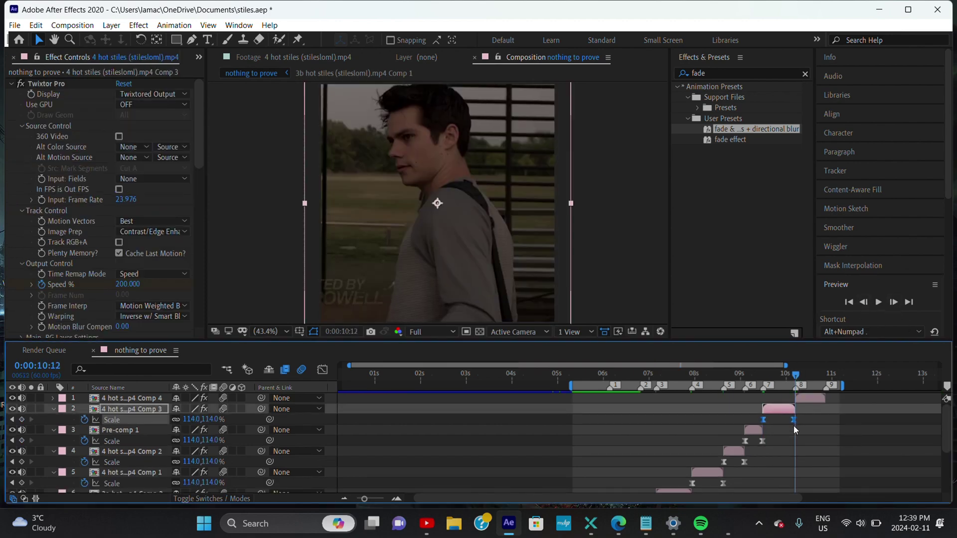
left_click_drag(794, 423, 795, 426)
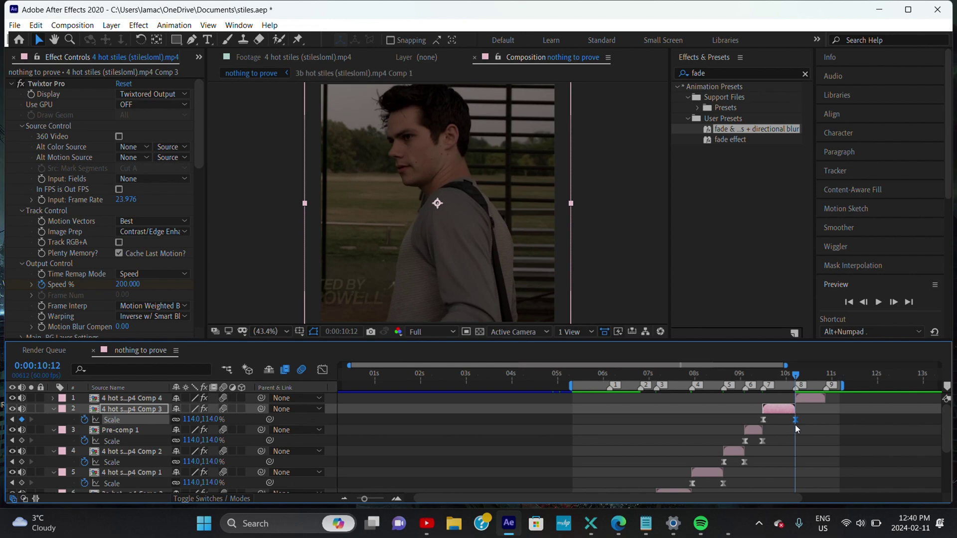
left_click(893, 302)
left_click(807, 403)
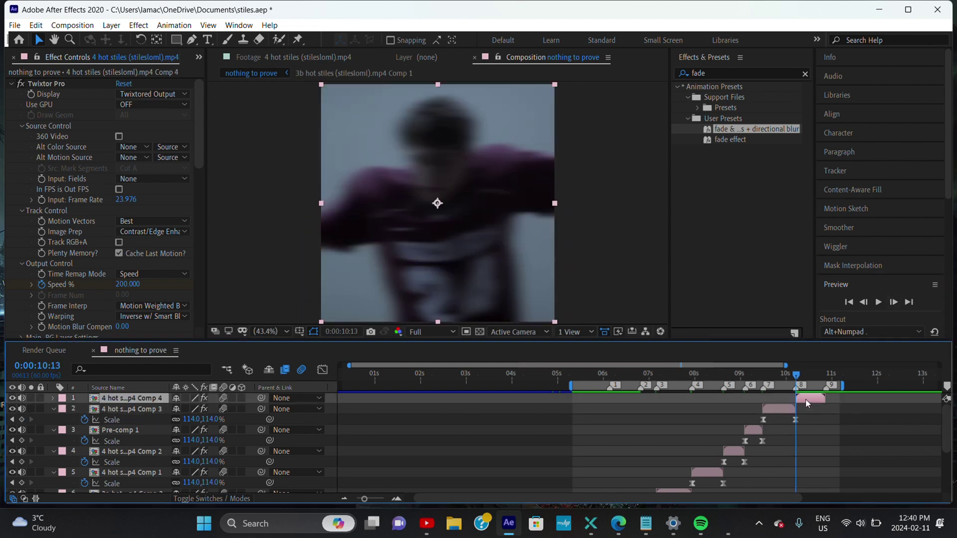
Step: Check layer 1's Scale keyframes at its clip end and save the project
key("s")
key("k")
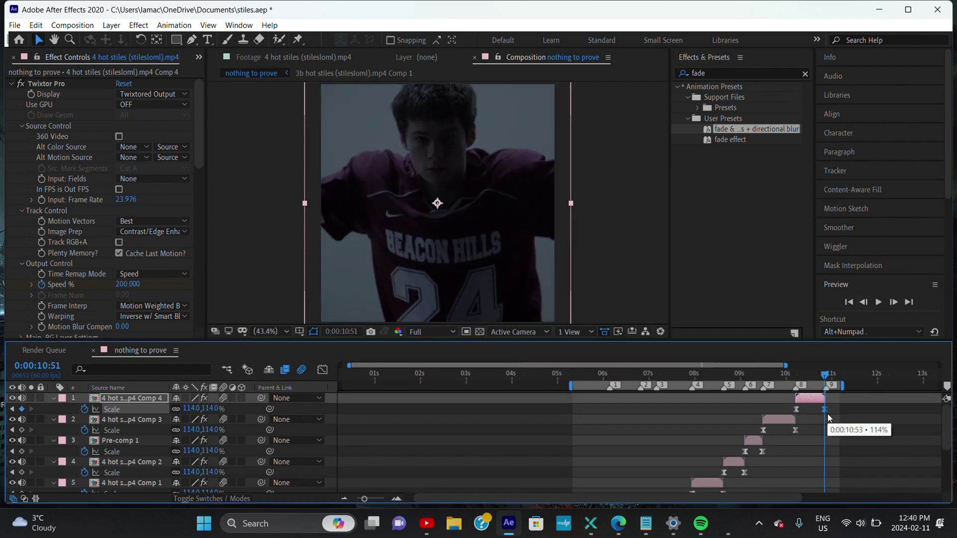
key("s")
key("j")
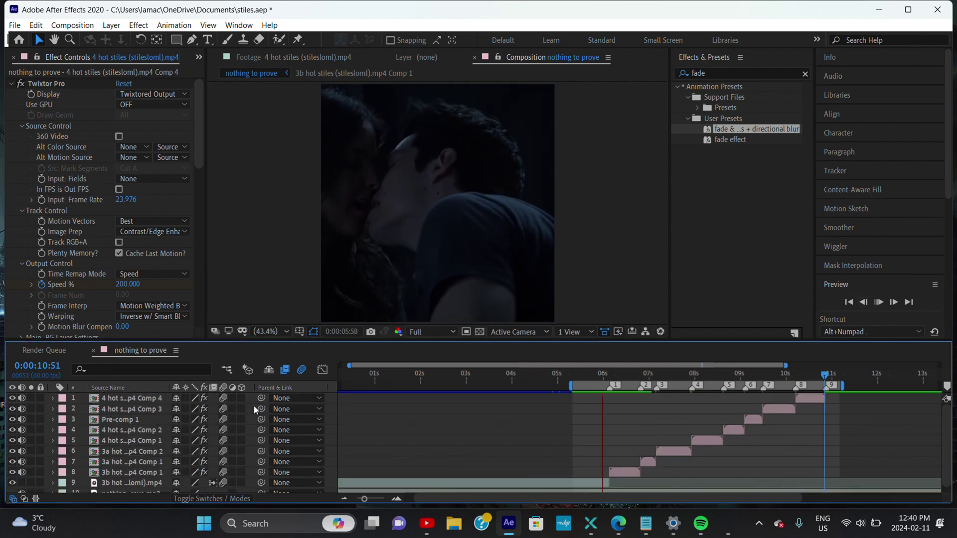
key("ctrl+s")
Step: Preview the edit, then stretch the work area across the whole composition
key("space")
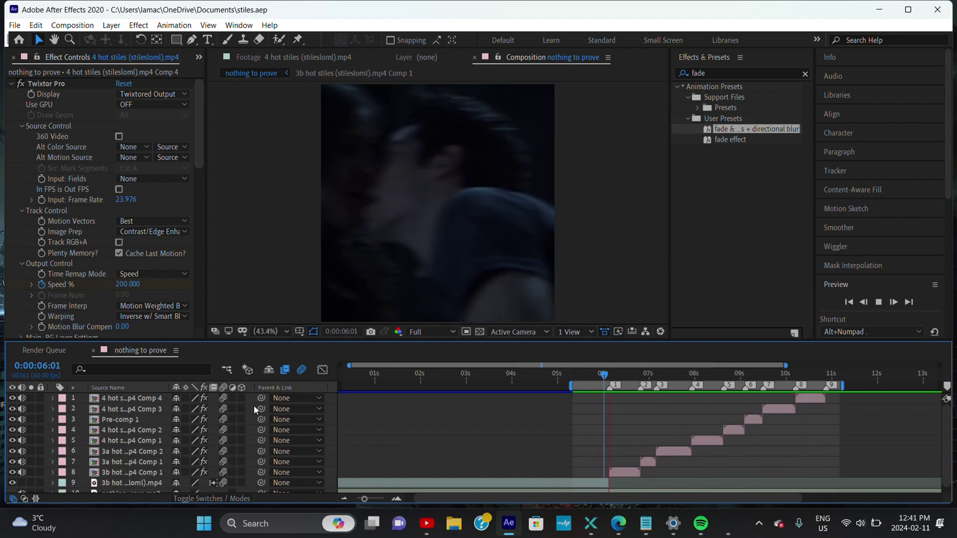
key("space")
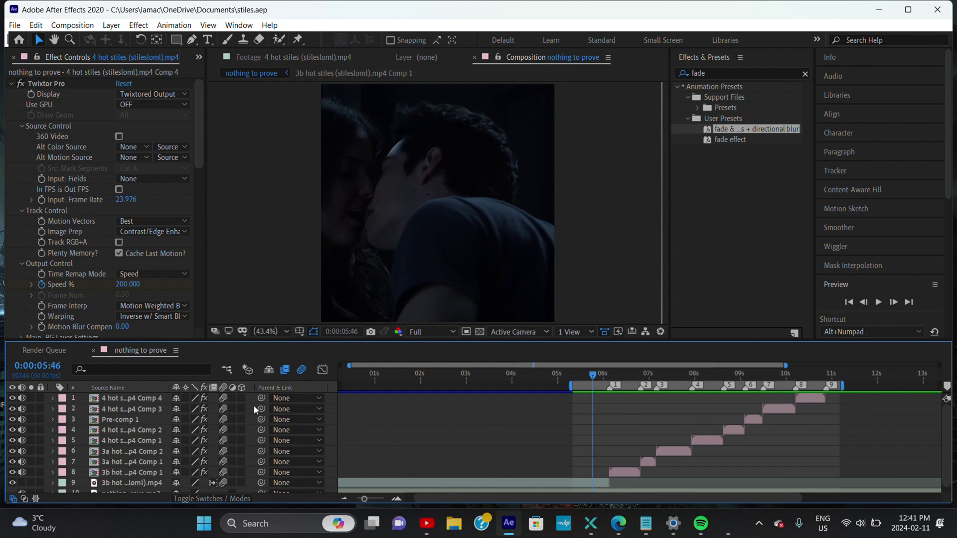
left_click_drag(573, 385, 340, 385)
left_click_drag(856, 385, 940, 385)
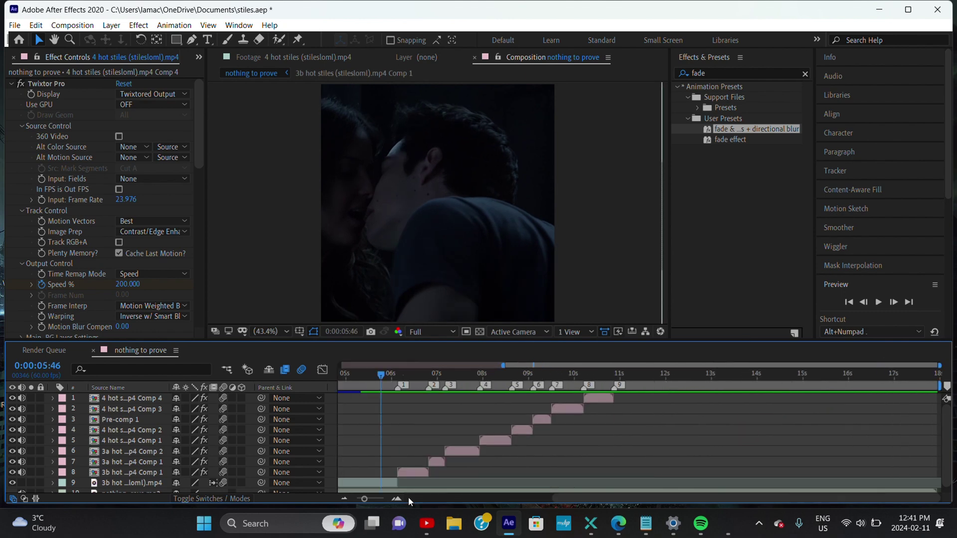
key("minus")
Step: Nest all timeline layers into a new pre-comp named Pre-comp 2
key("ctrl+a")
right_click(152, 418)
left_click(196, 354)
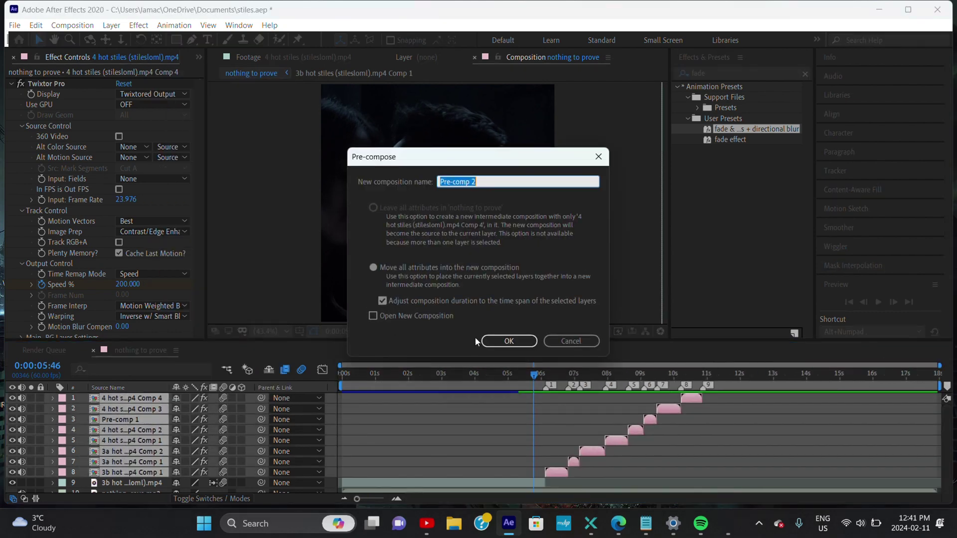
left_click(503, 339)
Step: Give Pre-comp 2 the panning shake preset and S_Flicker at 0.16 amplitude
left_click(578, 373)
double_click(794, 72)
type("pann")
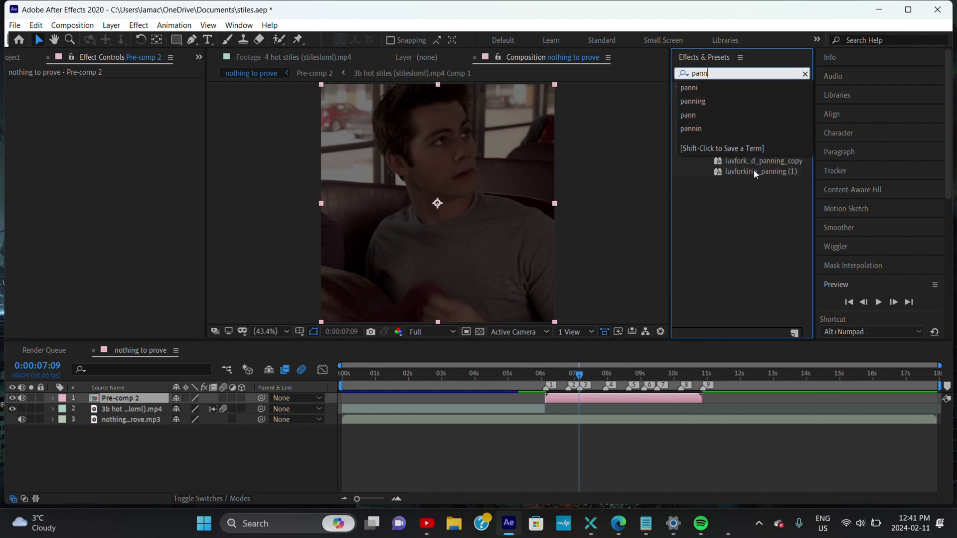
double_click(754, 171)
left_click(804, 73)
type("flic")
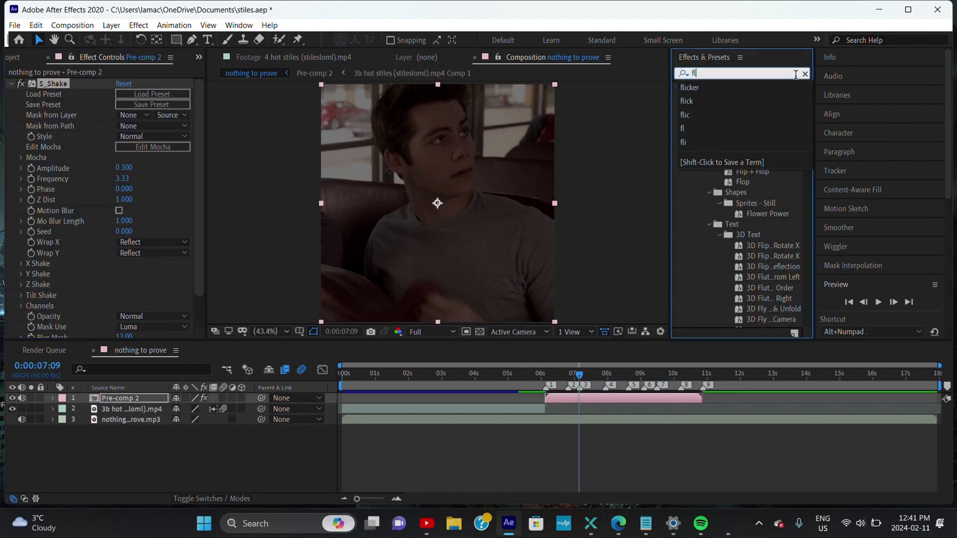
left_click_drag(731, 277, 650, 402)
left_click_drag(132, 179, 126, 183)
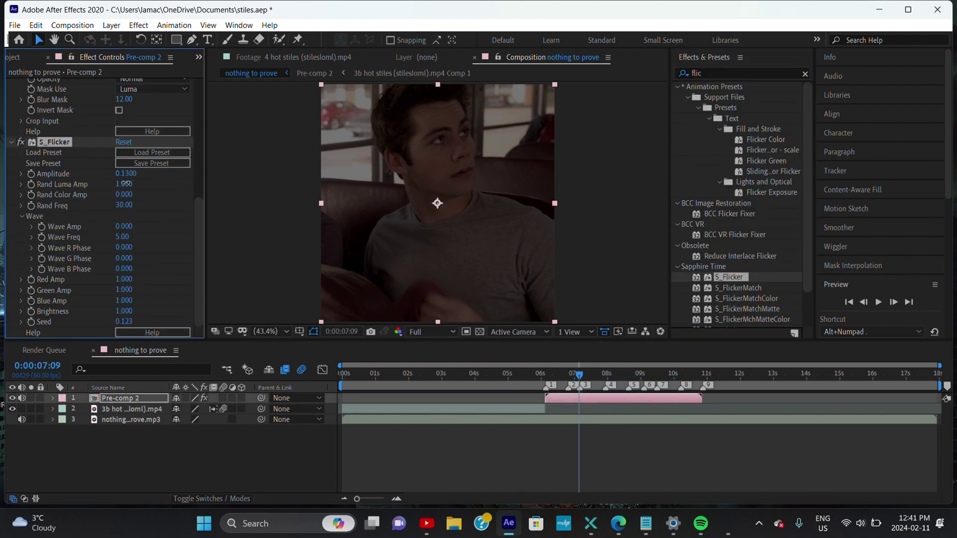
Step: Apply the Magic Bullet Looks effect to Pre-comp 2
left_click(805, 74)
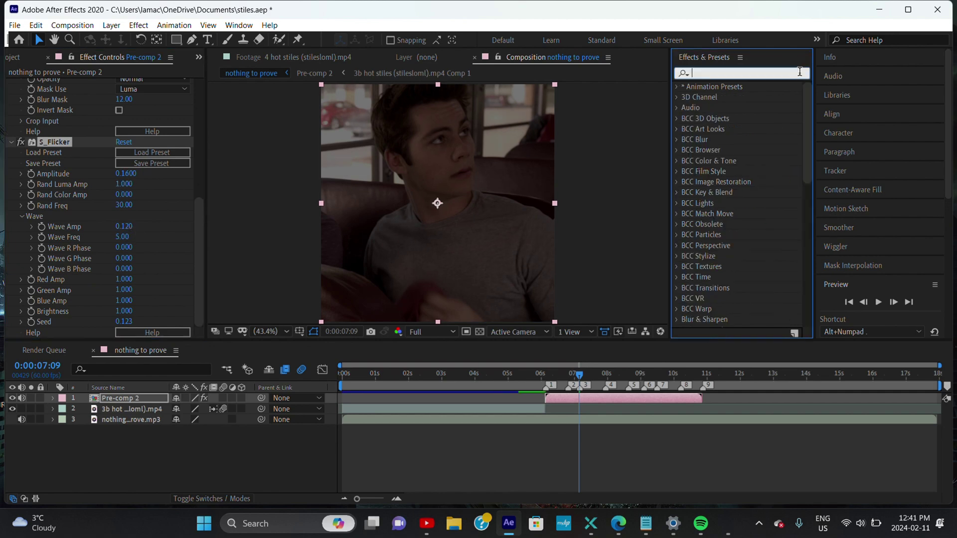
type("looks")
left_click_drag(723, 97, 671, 398)
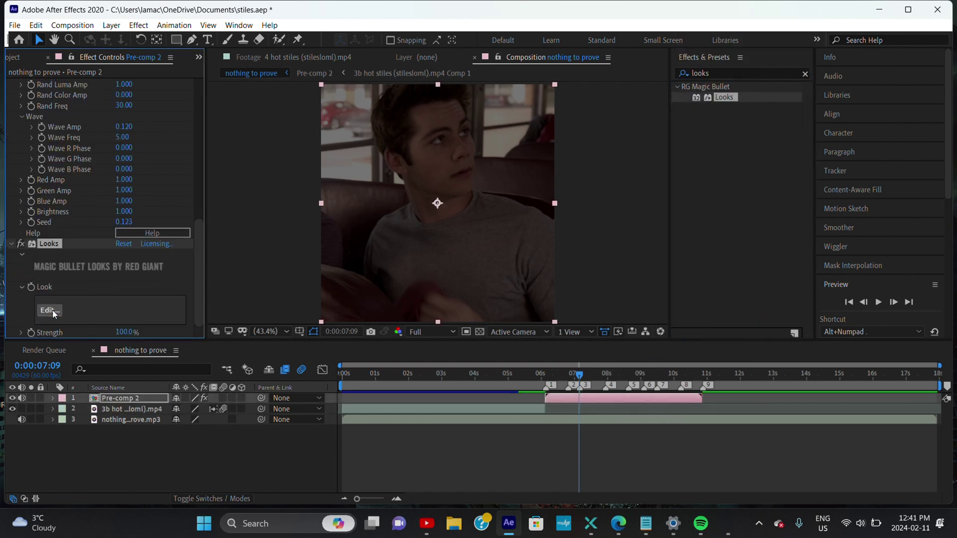
Step: Apply the fnaf look and switch off its Pop tool
mouse_move(701, 523)
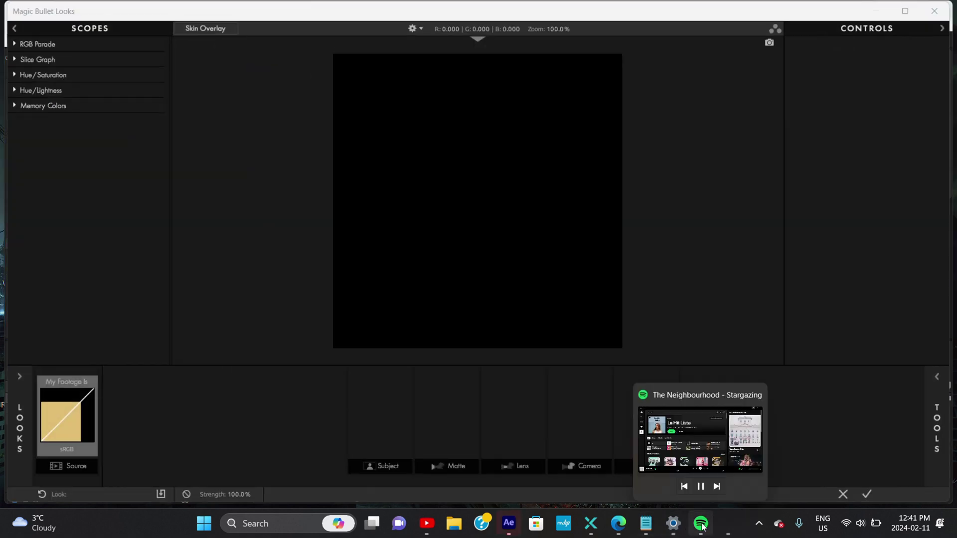
left_click(278, 323)
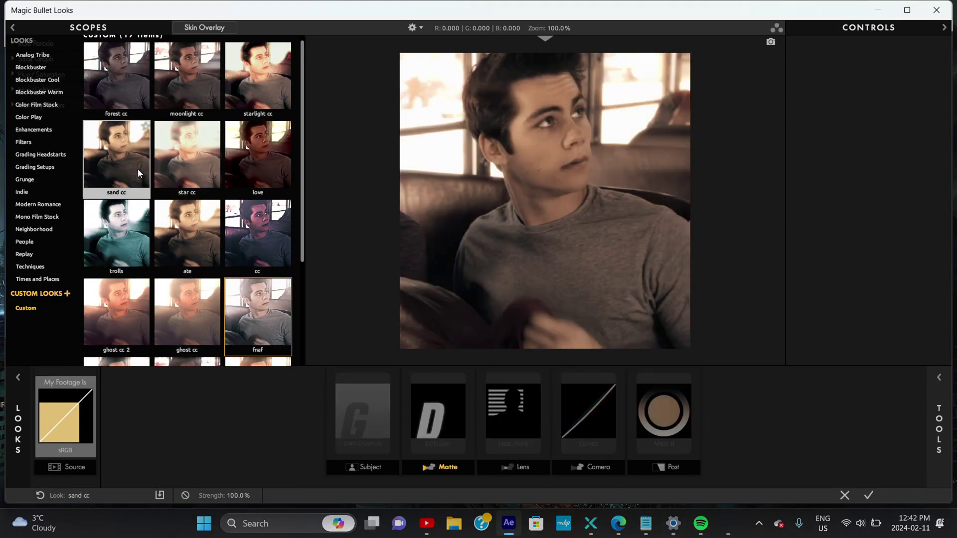
left_click(614, 378)
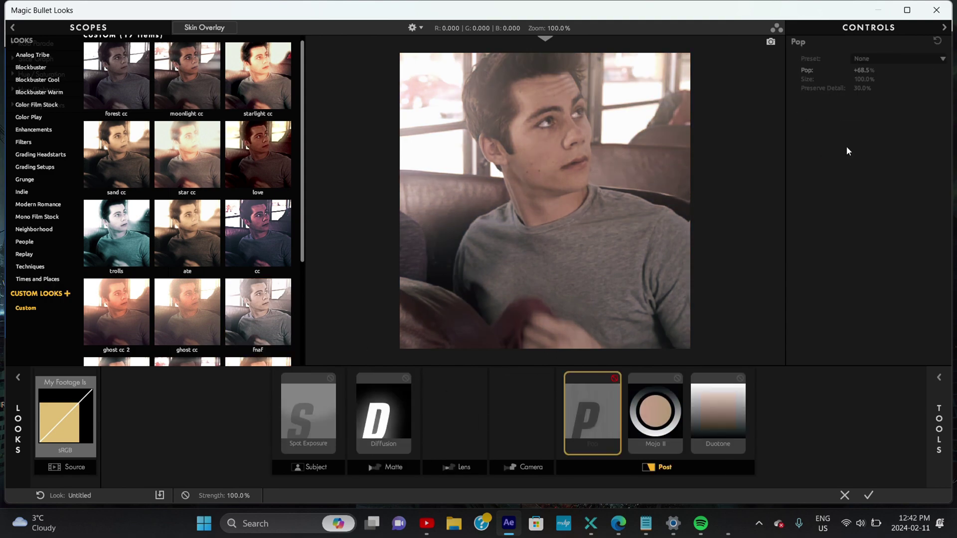
Step: Raise Mojo II to 9.30% and apply the grade back in After Effects
left_click(389, 423)
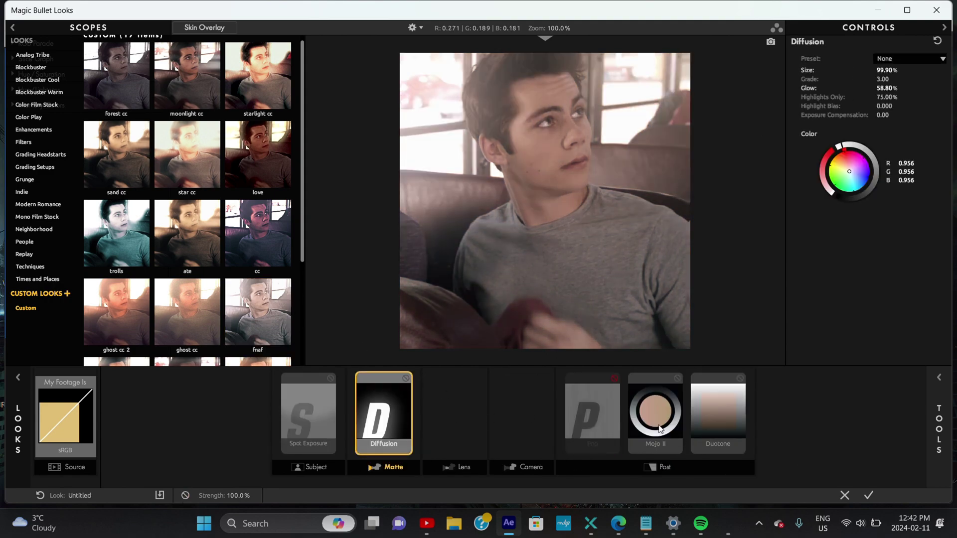
left_click(660, 428)
left_click_drag(867, 70, 867, 71)
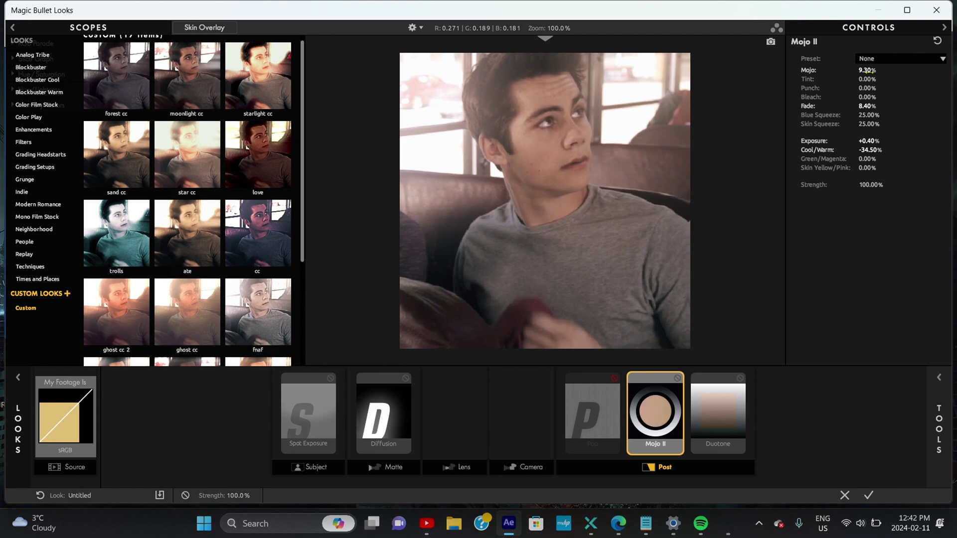
left_click(718, 418)
left_click(868, 495)
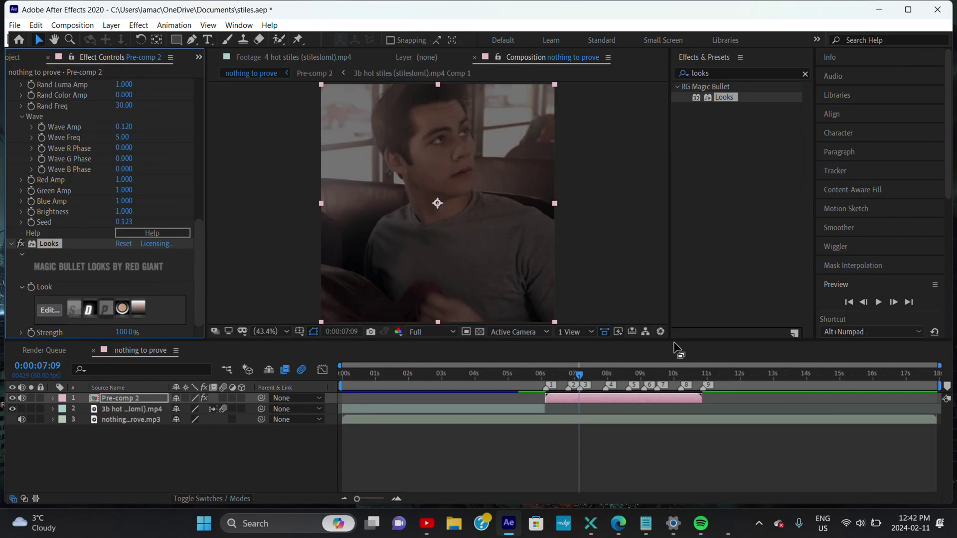
Step: Apply the saved sharpen preset to Pre-comp 2
left_click(805, 73)
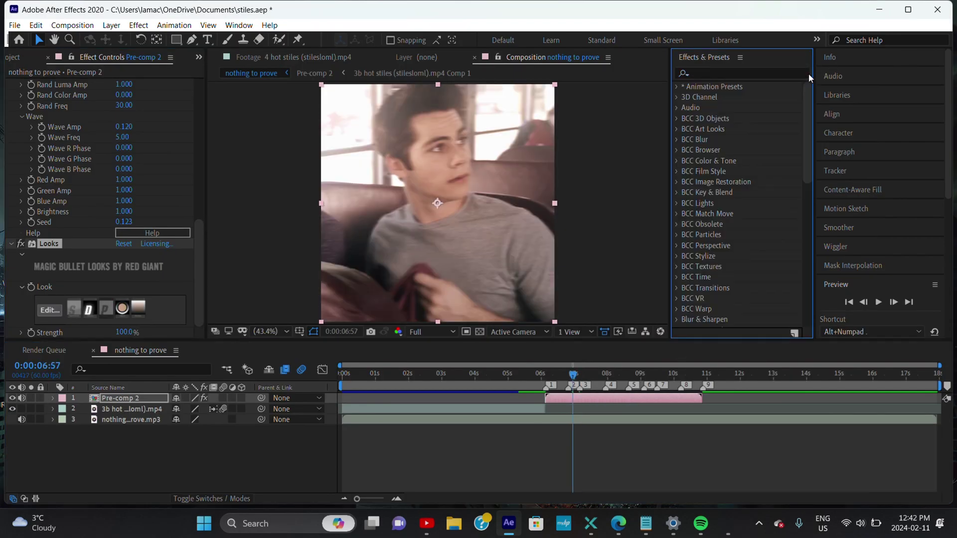
type("shar")
double_click(752, 128)
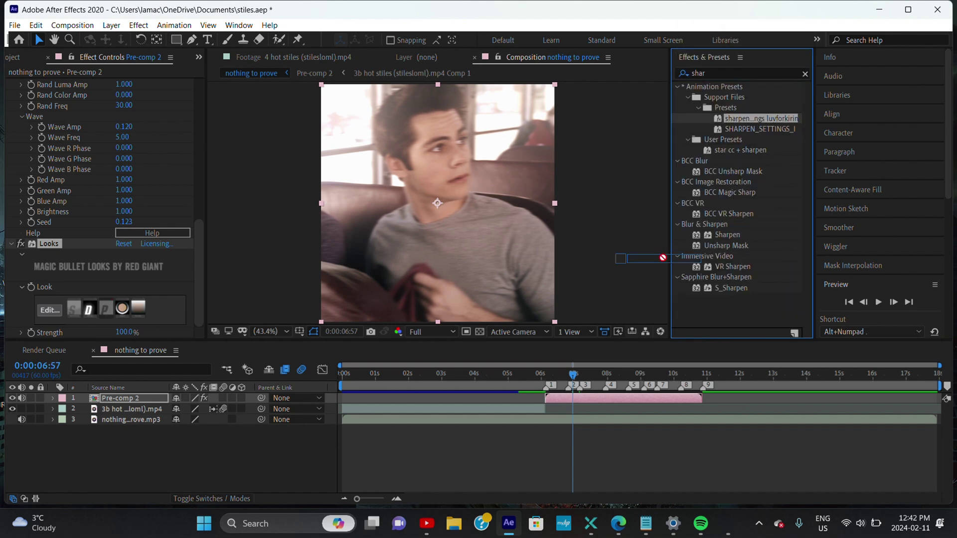
Step: Add RSMB Pro with 0.70 blur amount and sensitivity 40, then preview the edit
left_click(805, 74)
type("rsmb")
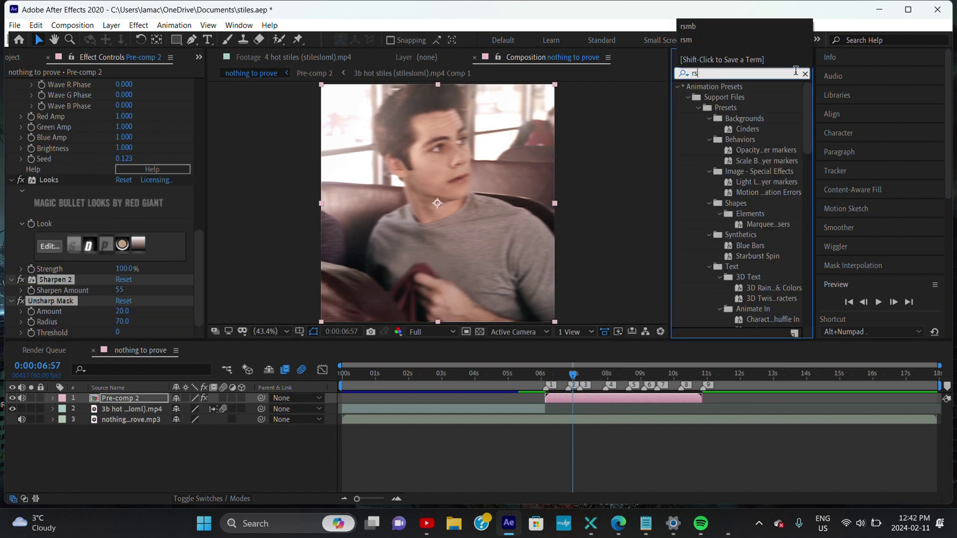
left_click_drag(719, 107, 644, 398)
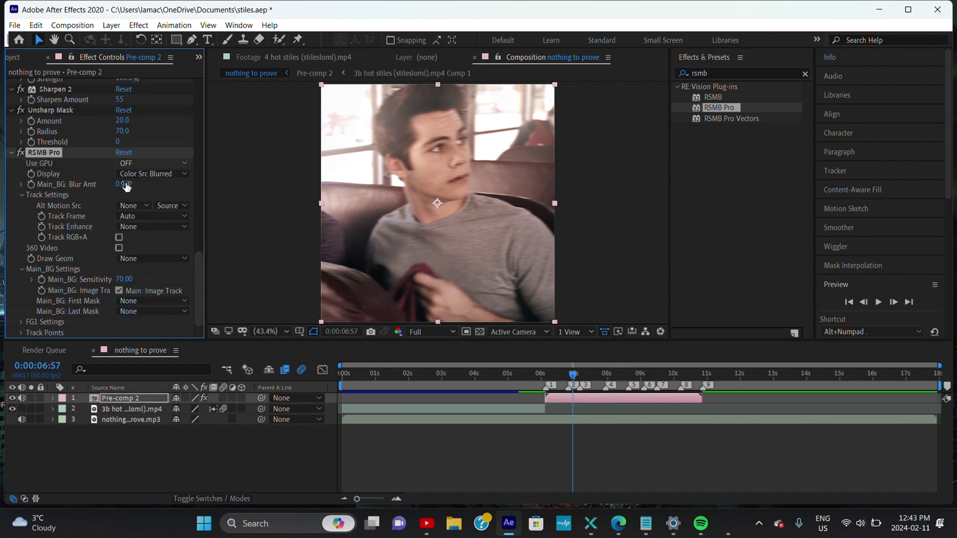
left_click(122, 185)
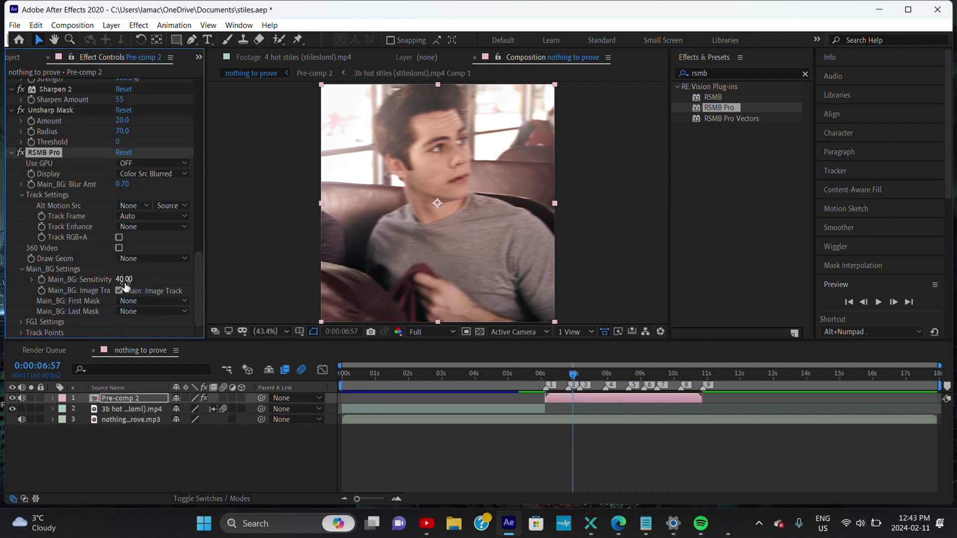
key("space")
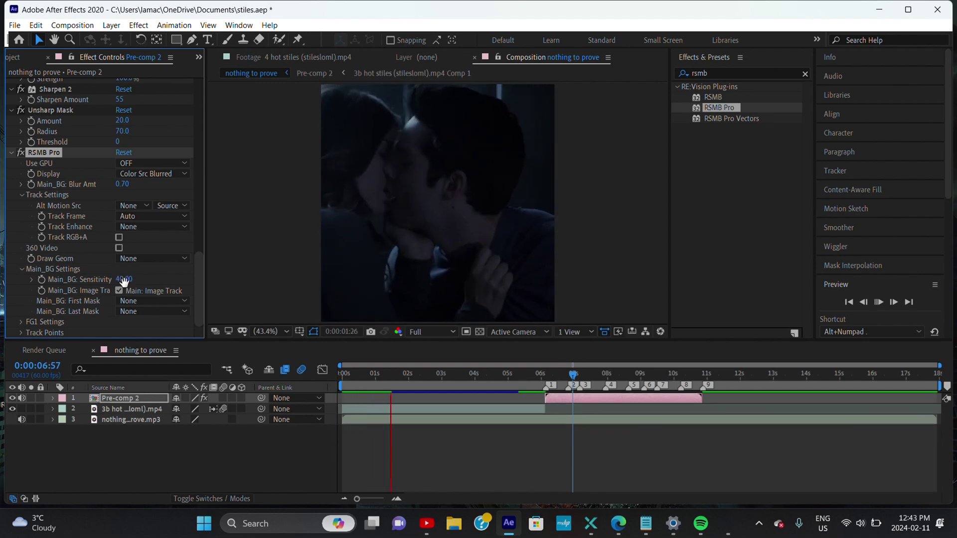
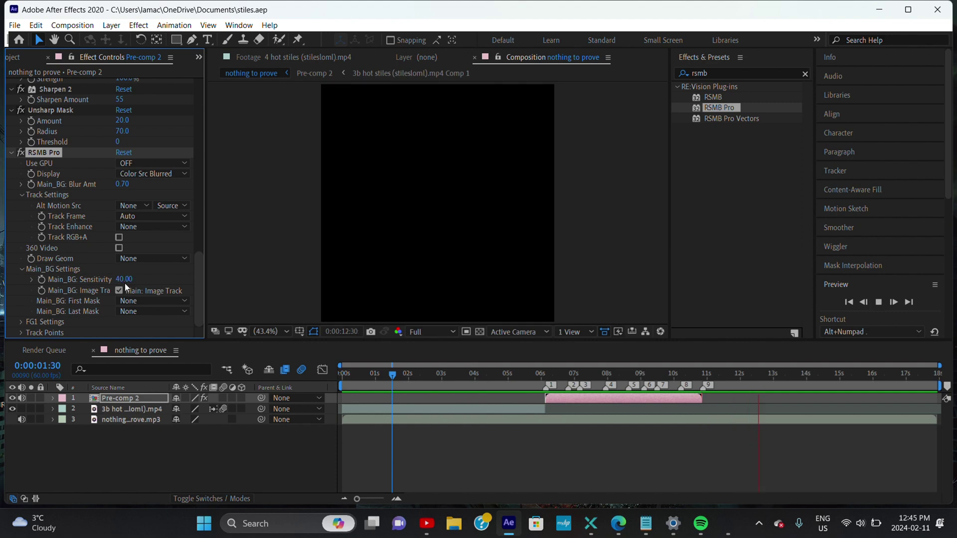
Step: Preview the edit from about 3 seconds, stopping at 12:25
mouse_move(700, 523)
left_click(696, 487)
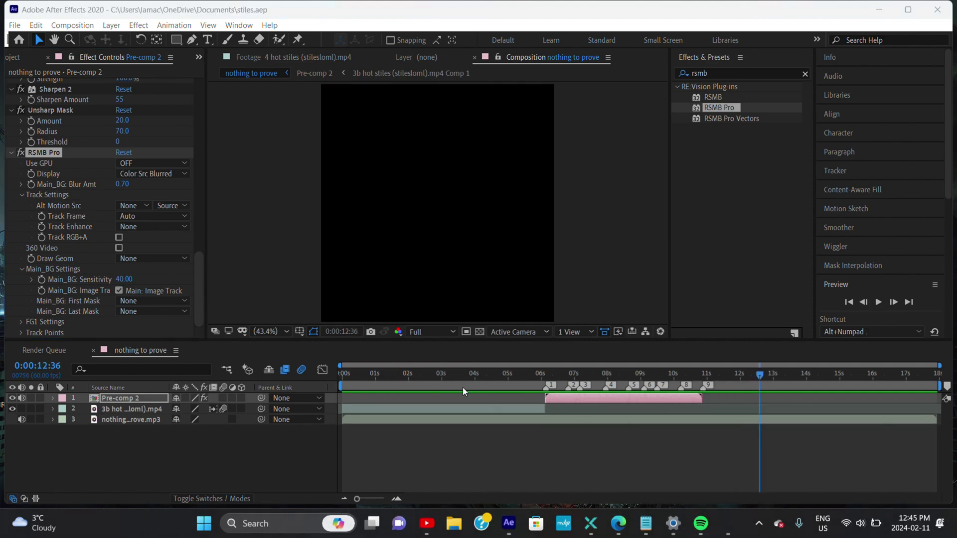
left_click(448, 373)
key("space")
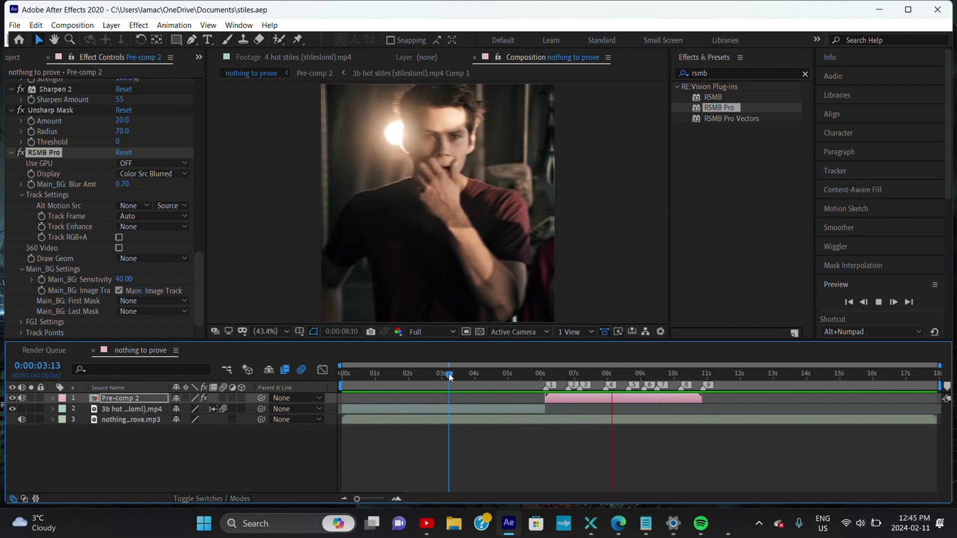
left_click(572, 399)
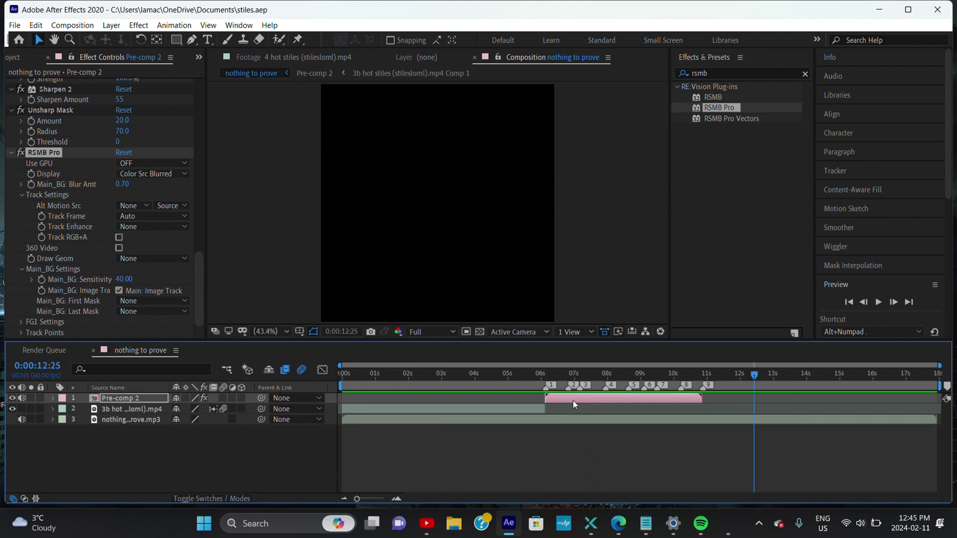
Step: Duplicate the Pre-comp 2 layer and slide the copy to start where the original ends
key("s")
key("Return")
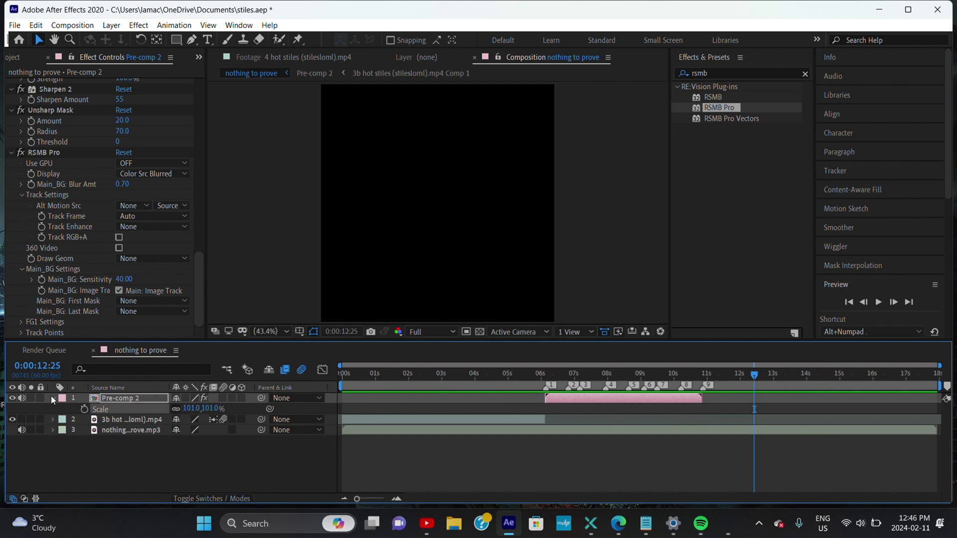
left_click(52, 397)
key("ctrl+d")
mouse_move(570, 408)
left_mouse_down()
mouse_move(735, 393)
mouse_move(732, 414)
left_mouse_up()
key("space")
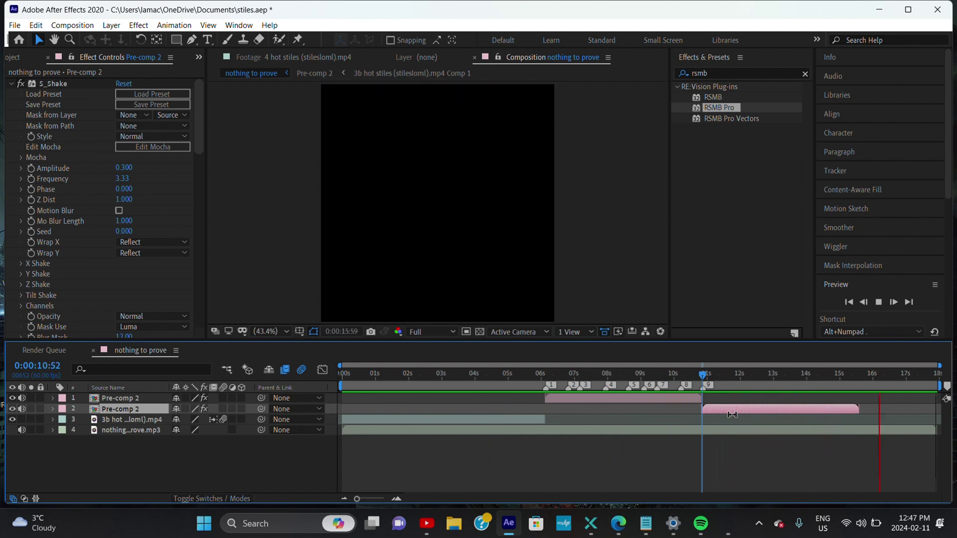
Step: Add a new white solid layer to the composition
right_click(286, 453)
mouse_move(309, 316)
left_click(470, 351)
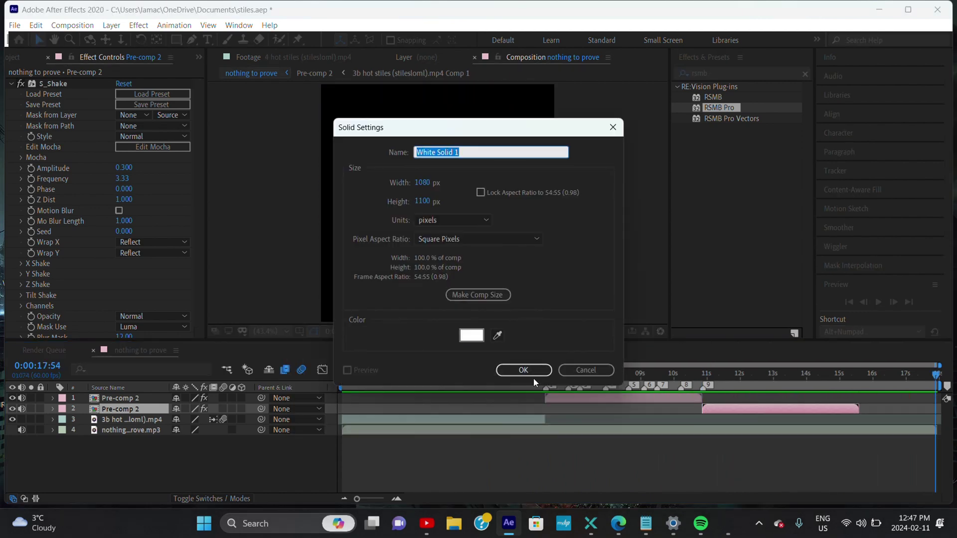
left_click(532, 373)
Step: Split White Solid 1 at 15:36 and delete the part before it
left_click_drag(165, 398, 165, 396)
left_click(858, 374)
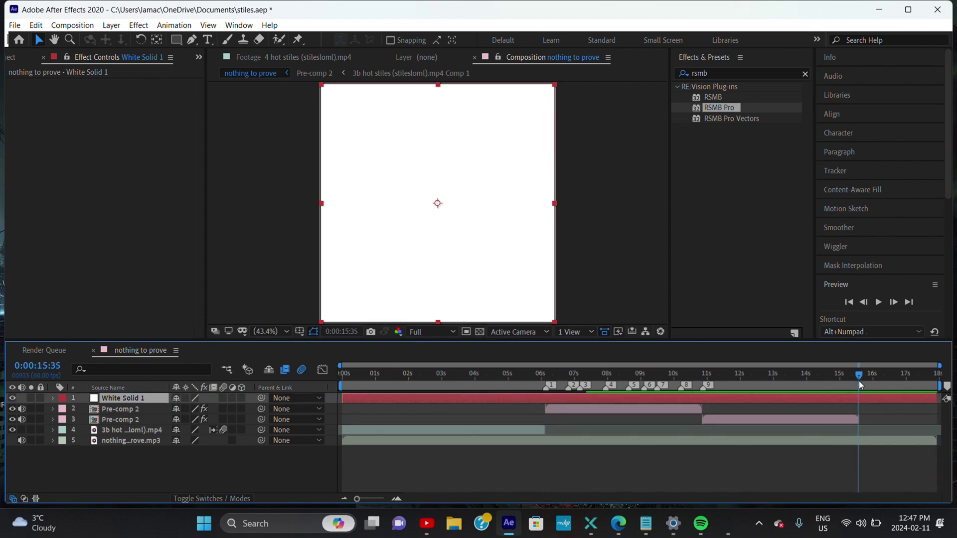
key("ctrl+shift+d")
key("Delete")
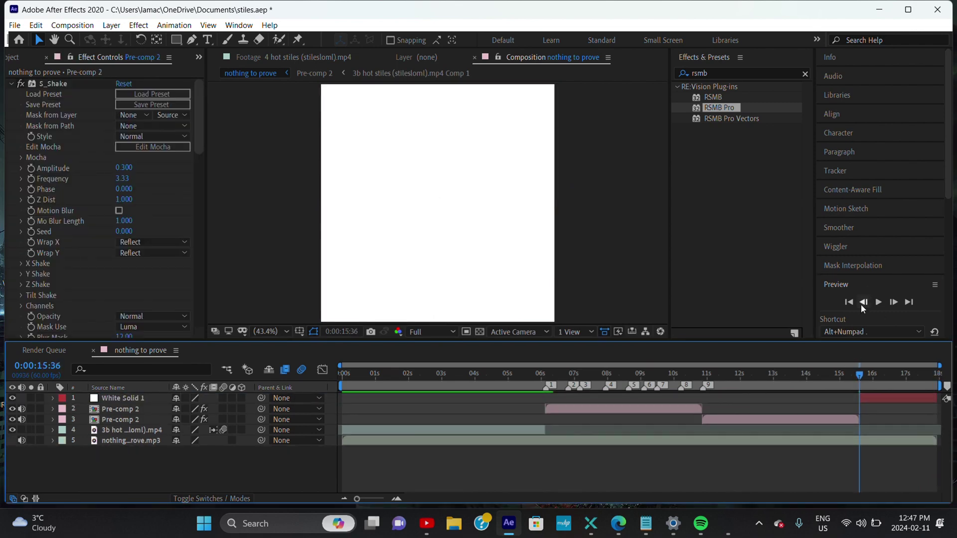
Step: Keyframe the solid's Opacity from 100% at 15:36 to 0% at 17:18 with Easy Ease
left_click(865, 398)
key("alt+shift+t")
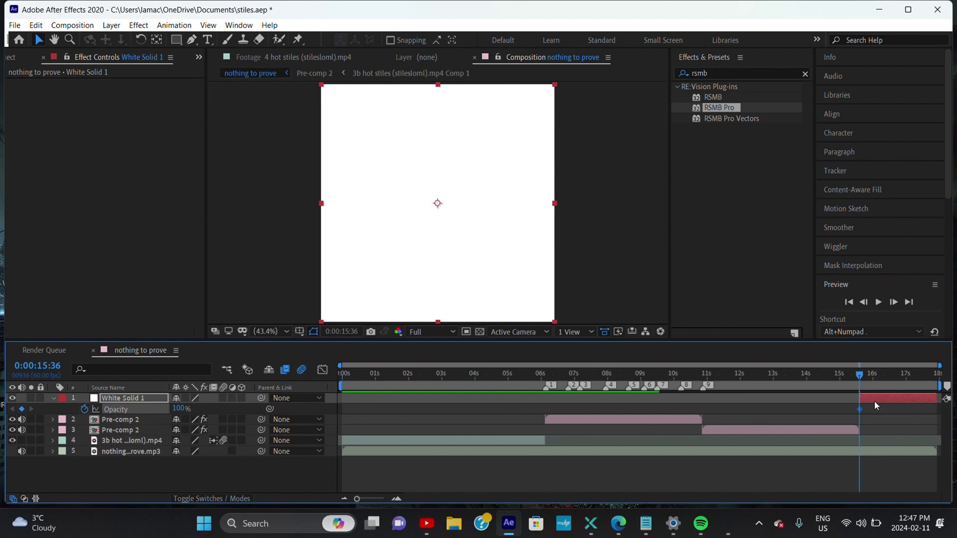
left_click(916, 375)
left_click_drag(182, 410, 132, 410)
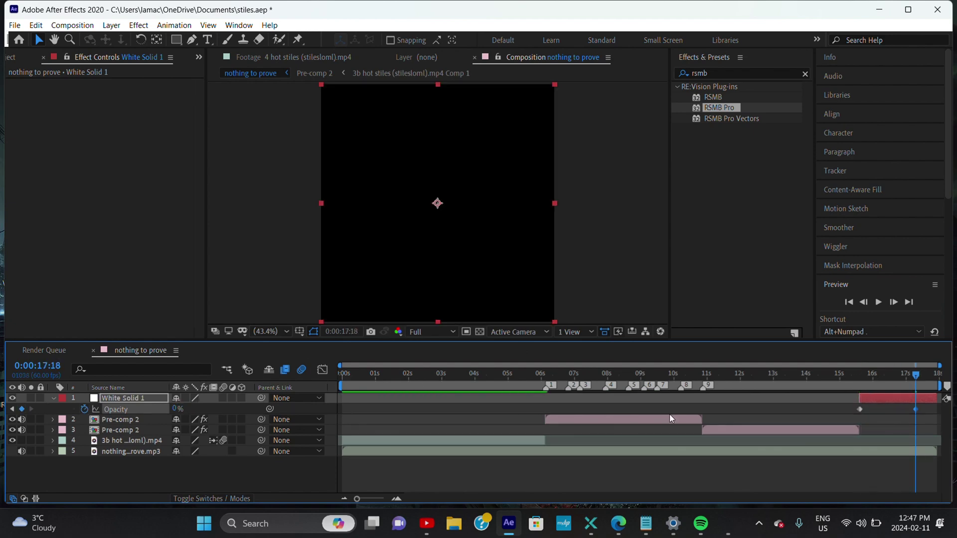
right_click(865, 412)
right_click(860, 410)
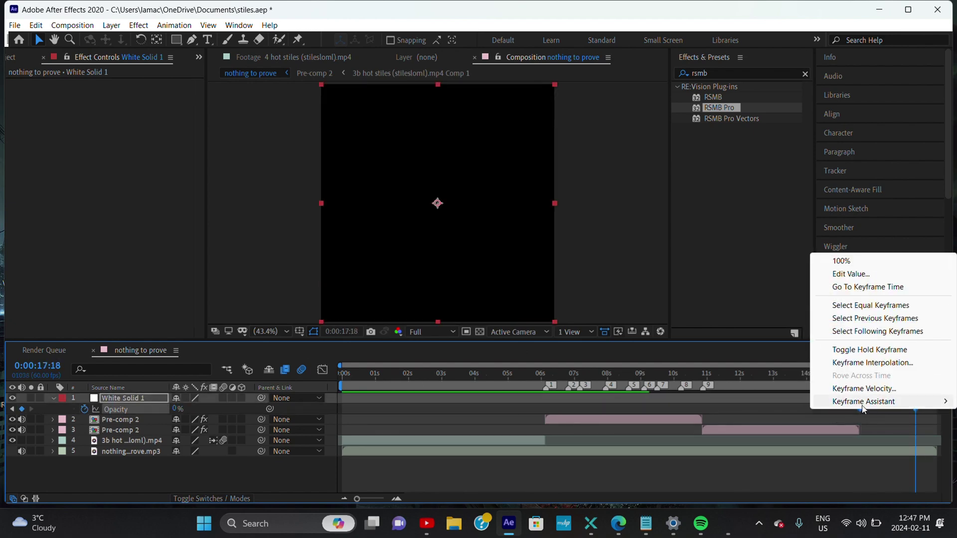
left_click(797, 424)
key("shift+F3")
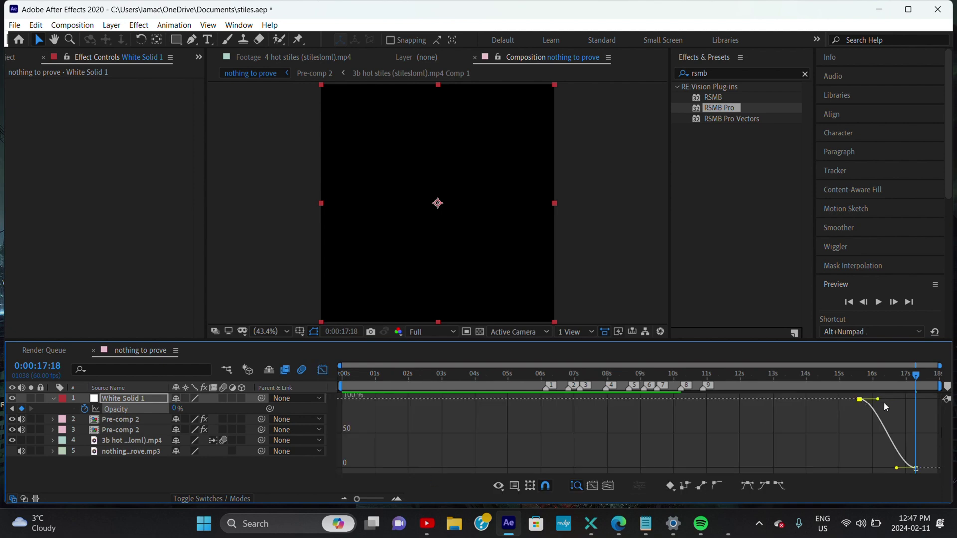
Step: Drag the Opacity curve handles to steepen the fade, previewing after each change
left_click_drag(896, 469, 907, 400)
key("space")
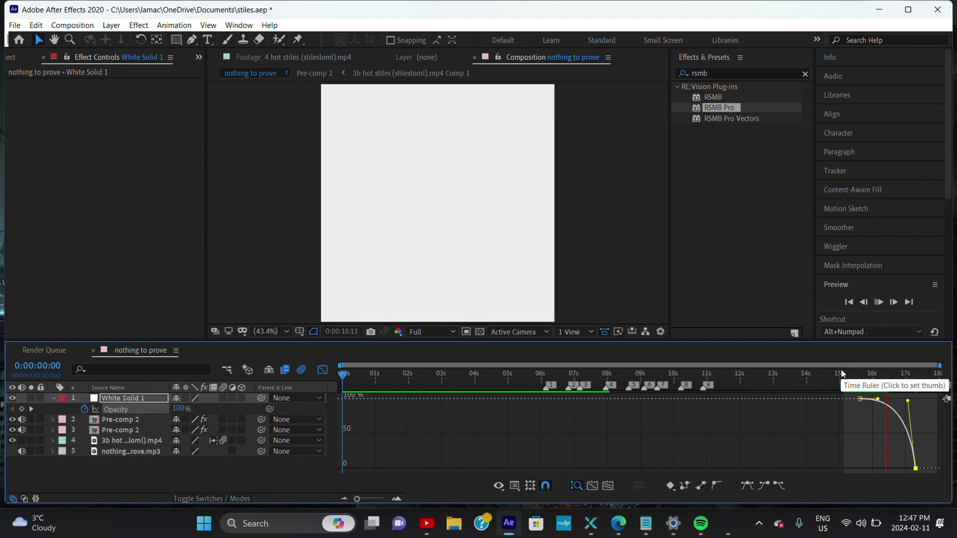
key("space")
left_click_drag(907, 401, 871, 433)
key("space")
key("space")
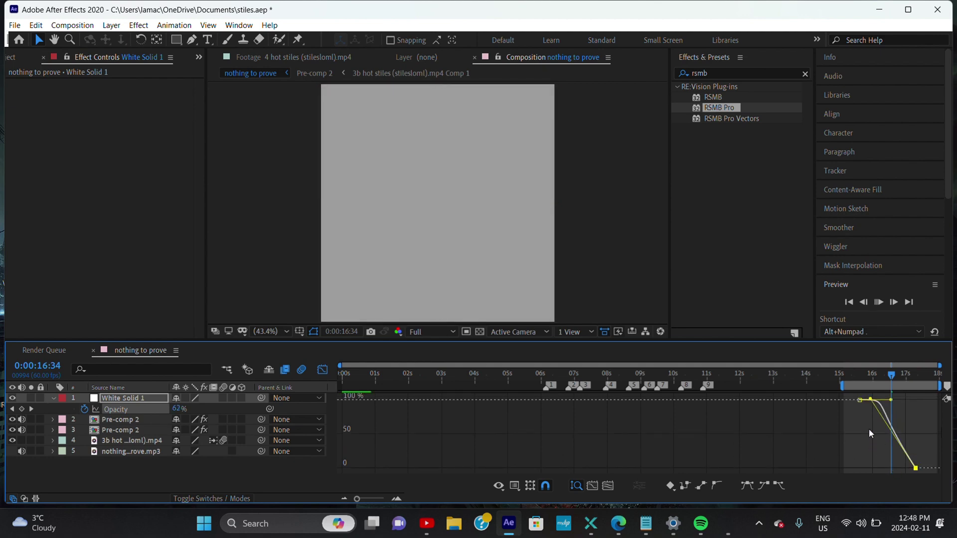
key("space")
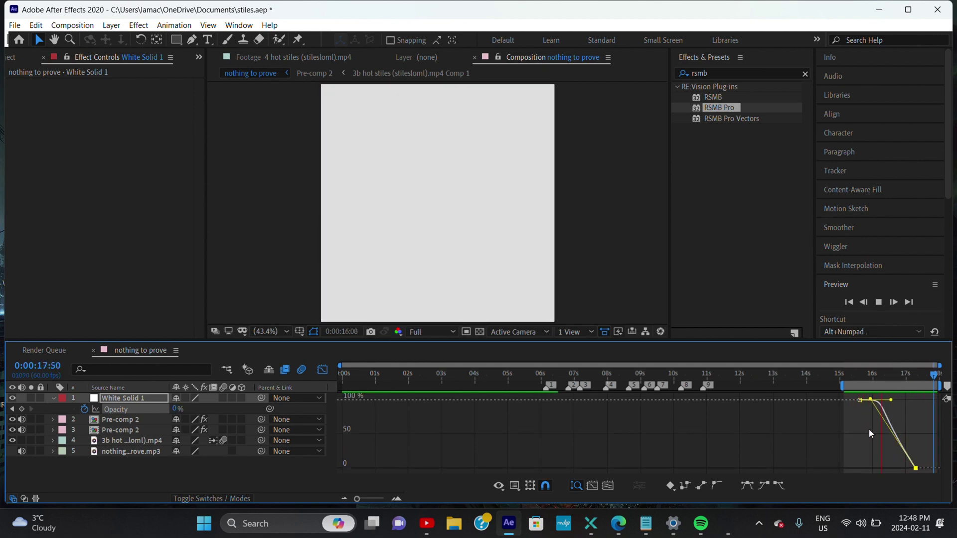
key("space")
mouse_move(869, 399)
left_mouse_down()
mouse_move(882, 422)
mouse_move(885, 400)
left_mouse_up()
key("space")
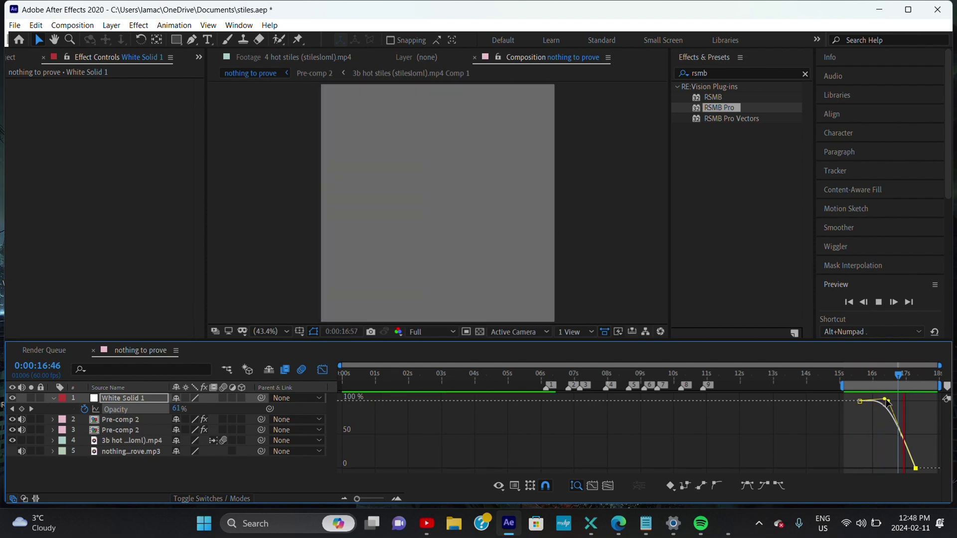
key("space")
Step: Refine the easing at both ends of the fade, then replay the edit in layer-bar view
mouse_move(885, 409)
left_mouse_down()
mouse_move(897, 406)
mouse_move(888, 408)
mouse_move(890, 400)
mouse_move(895, 423)
left_mouse_up()
key("space")
key("space")
key("space")
key("space")
key("space")
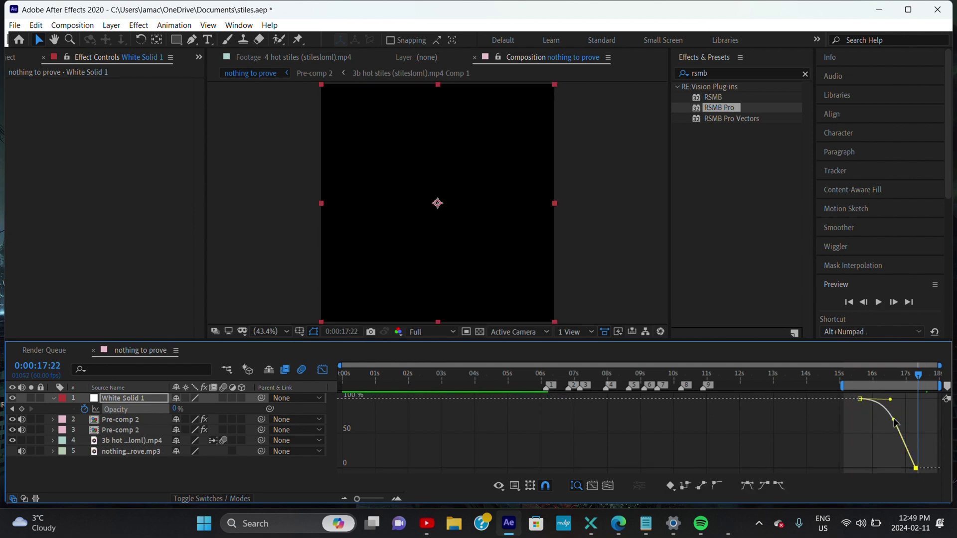
left_click_drag(890, 399, 864, 468)
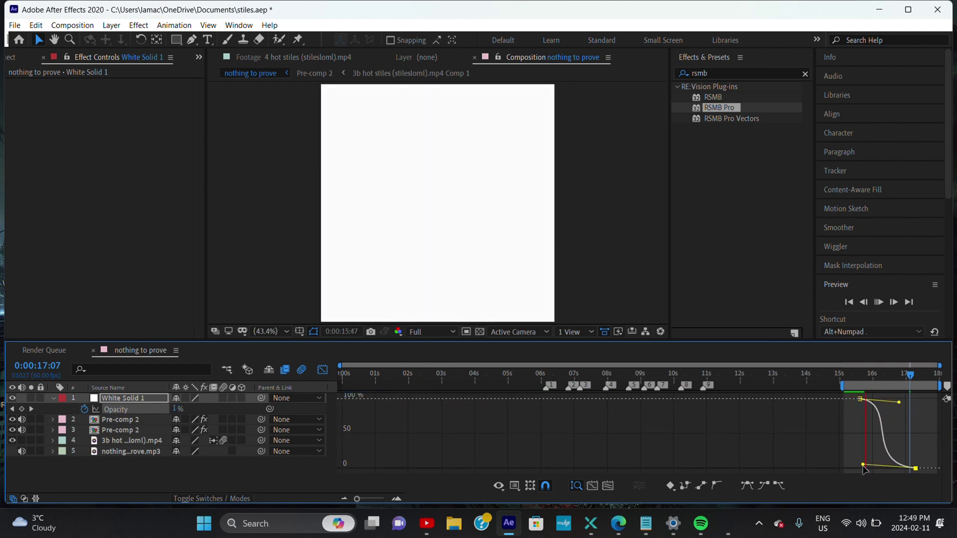
key("space")
left_click_drag(903, 400, 887, 400)
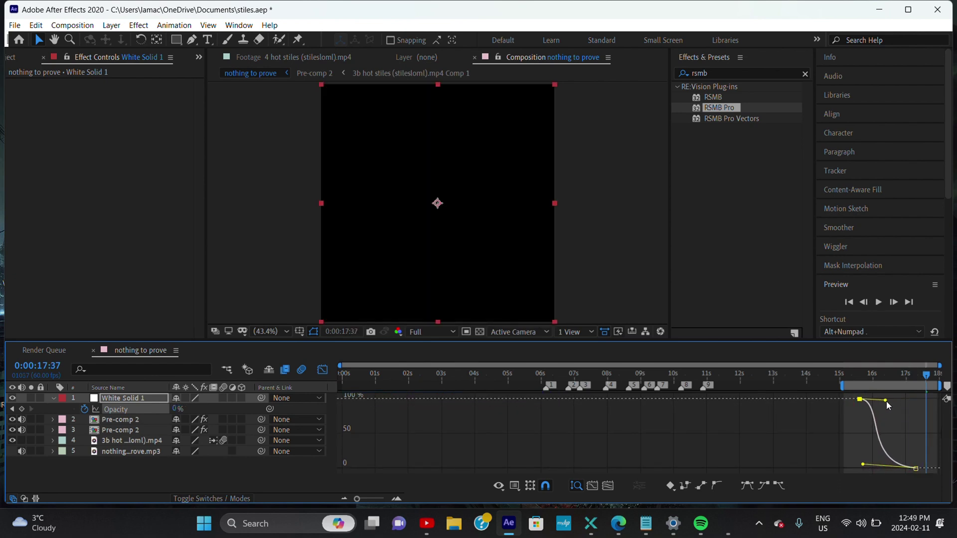
key("space")
key("space")
left_click_drag(866, 464, 859, 467)
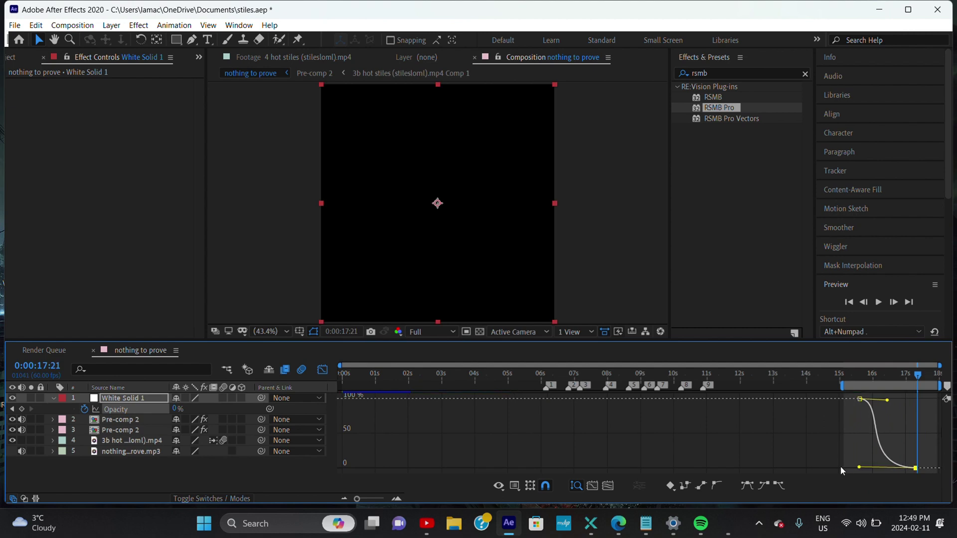
key("space")
key("space")
left_click_drag(887, 401, 891, 401)
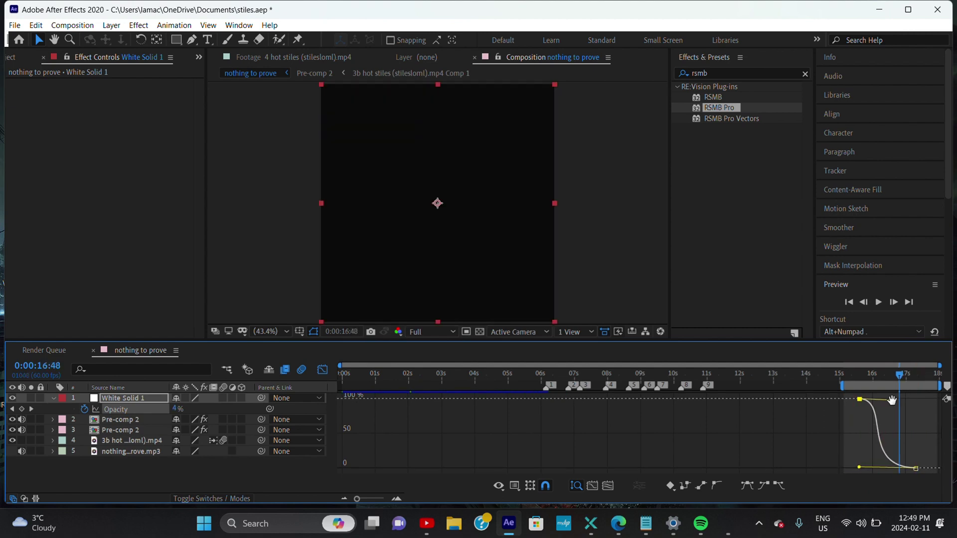
key("space")
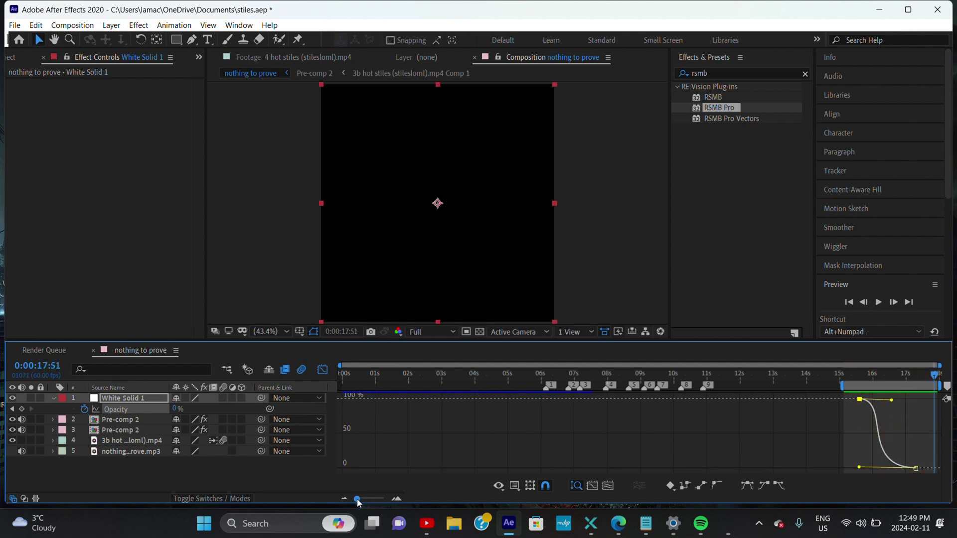
left_click(323, 369)
key("space")
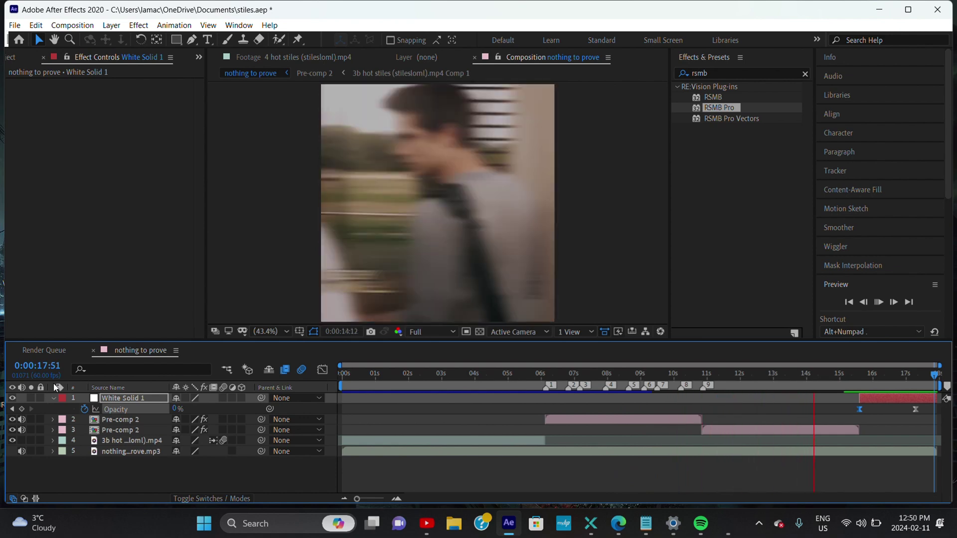
key("space")
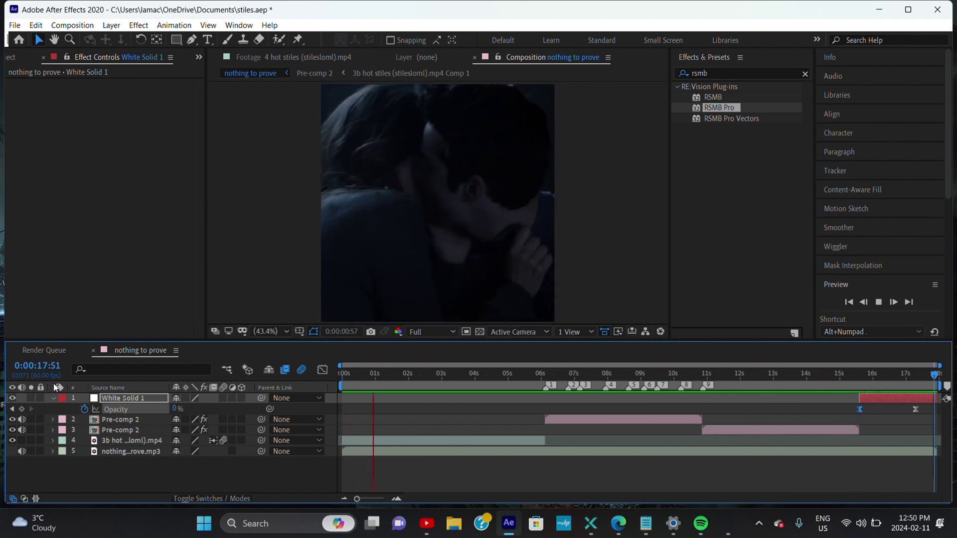
key("XF86AudioRaiseVolume")
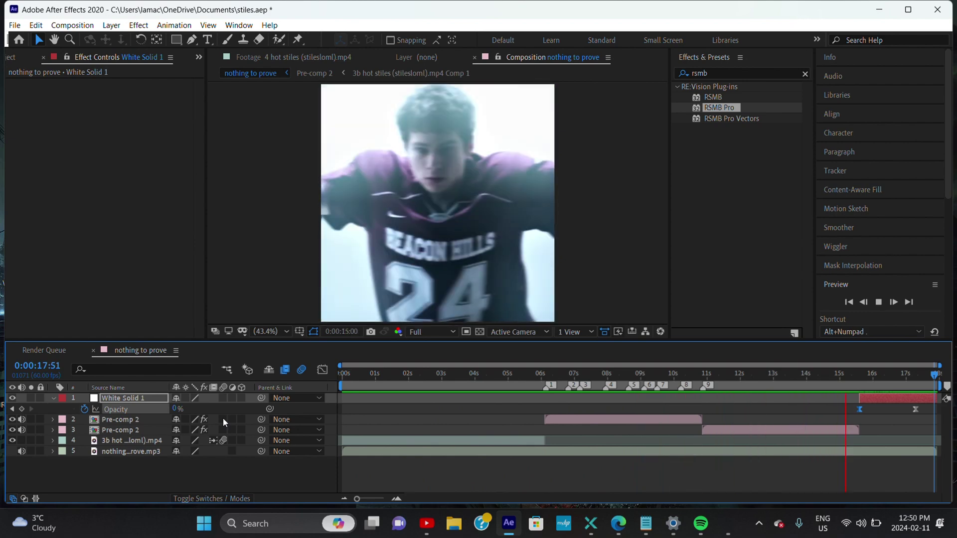
Step: Render the 'nothing to prove' composition to nothing to prove.avi, then close After Effects
left_click(72, 25)
left_click(125, 120)
left_click(935, 389)
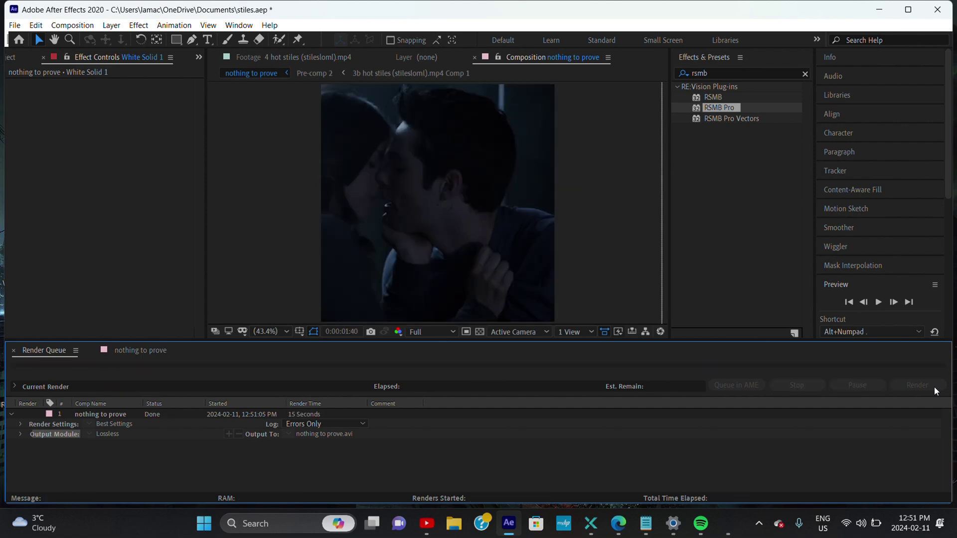
left_click(417, 275)
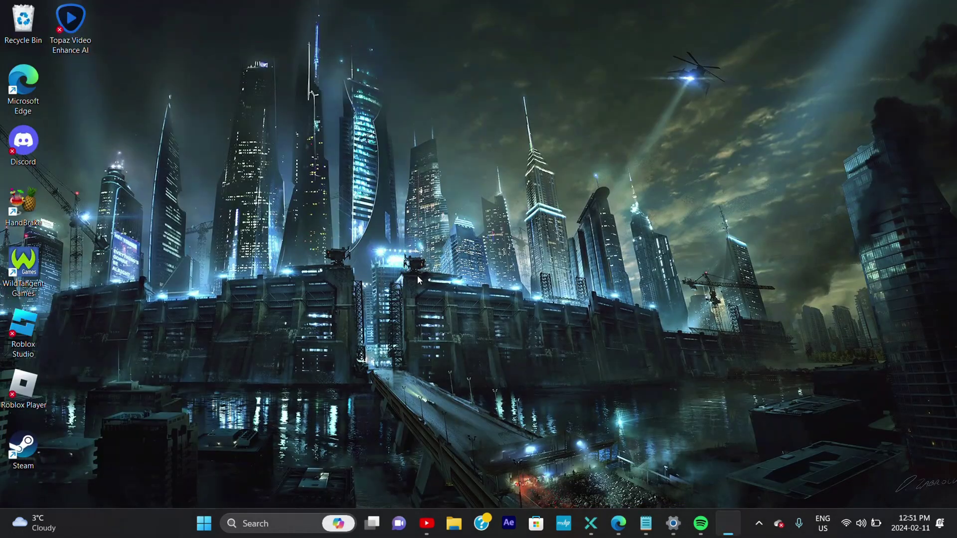
Step: Launch HandBrake and load nothing to prove.avi as the source video
double_click(29, 200)
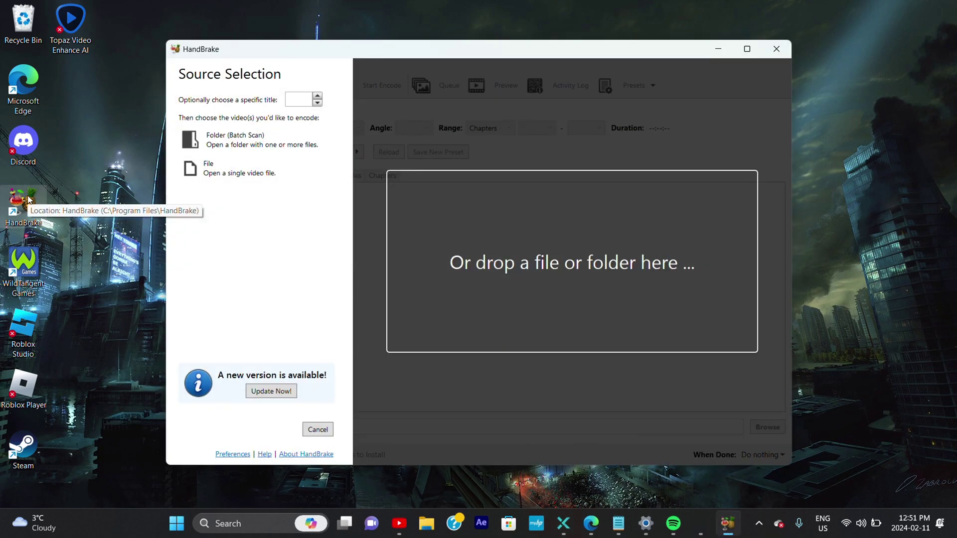
left_click(212, 147)
scroll(312, 209, "down", 15)
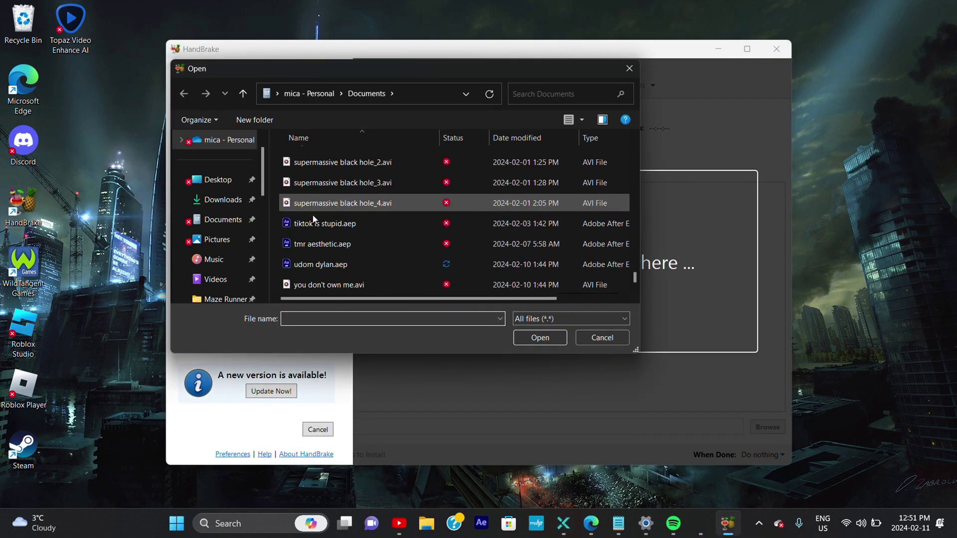
scroll(337, 189, "up", 3)
scroll(349, 209, "up", 1)
left_click(329, 208)
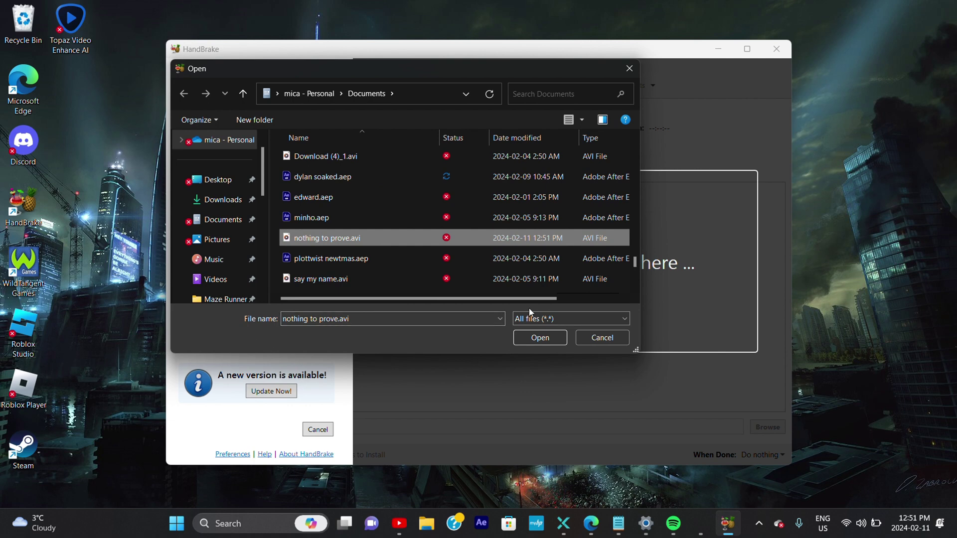
left_click(539, 338)
Step: Limit resolution to 1080p HD, use constant quality RF 9, and encode to Nothing To Prove.mp4
left_click(235, 175)
left_click(473, 236)
left_click(471, 261)
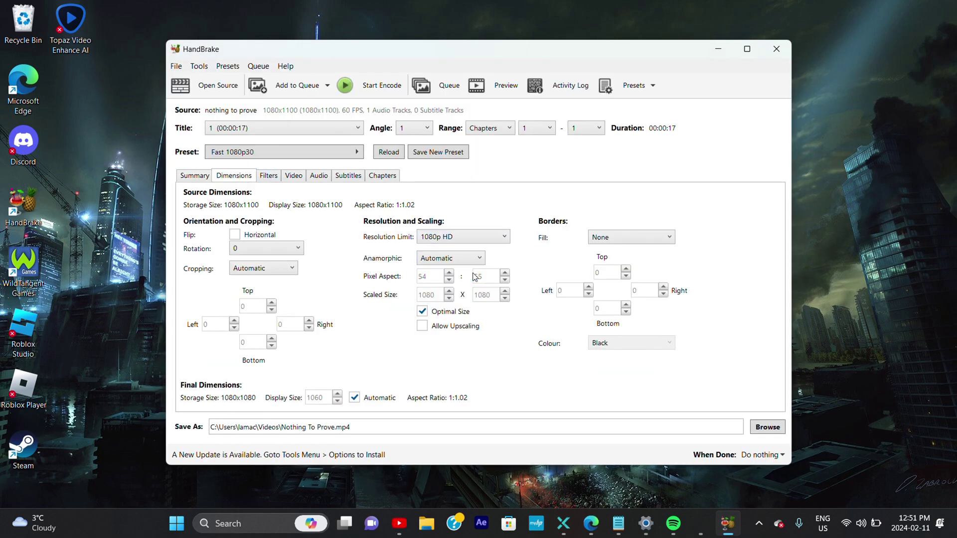
left_click(293, 175)
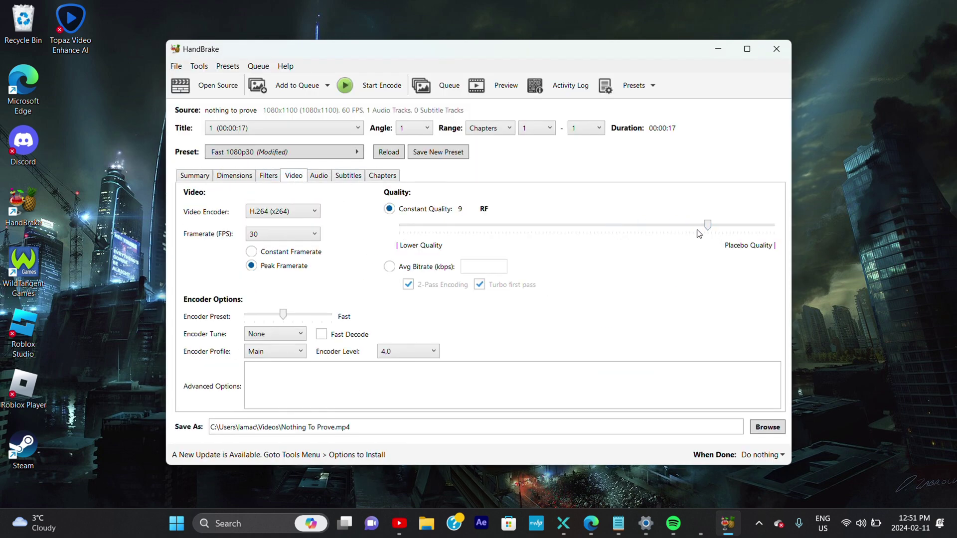
left_click(394, 87)
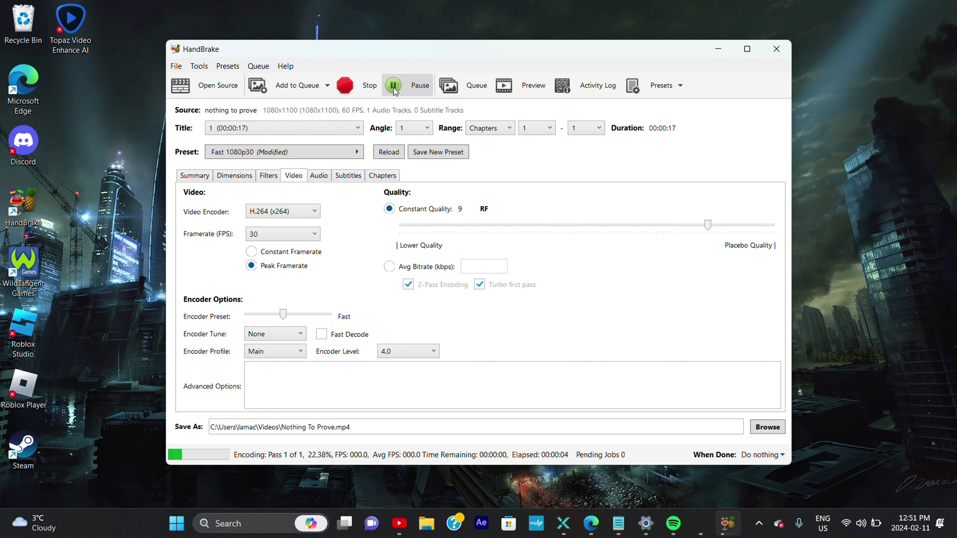